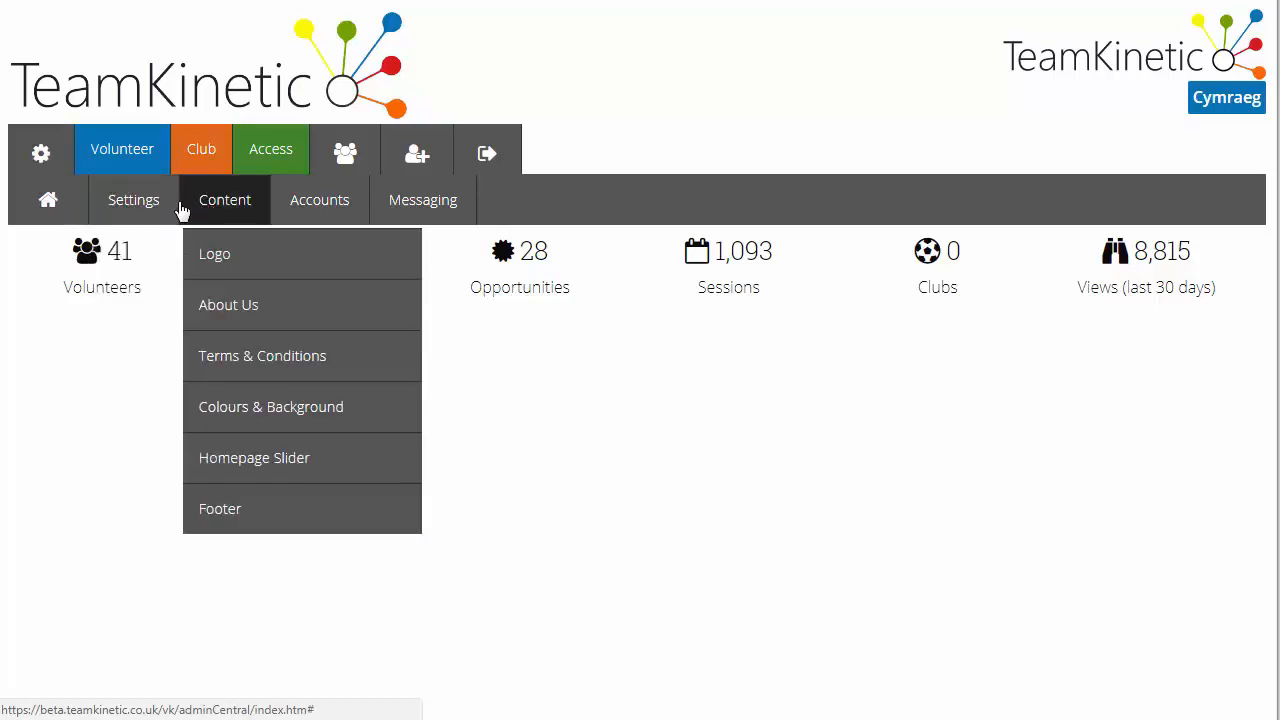
Open the reference forms settings and start a new reference form
{"action": "mouse_move", "coordinate": [137, 205]}
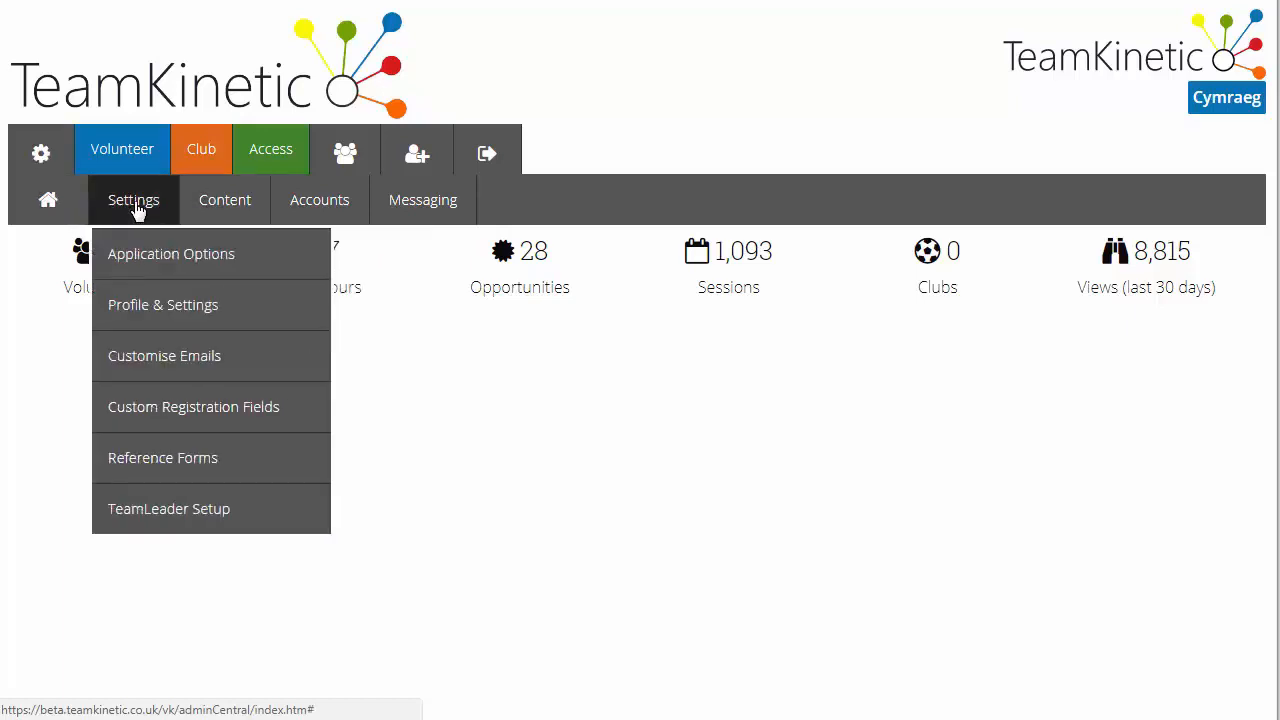
{"action": "left_click", "coordinate": [165, 462]}
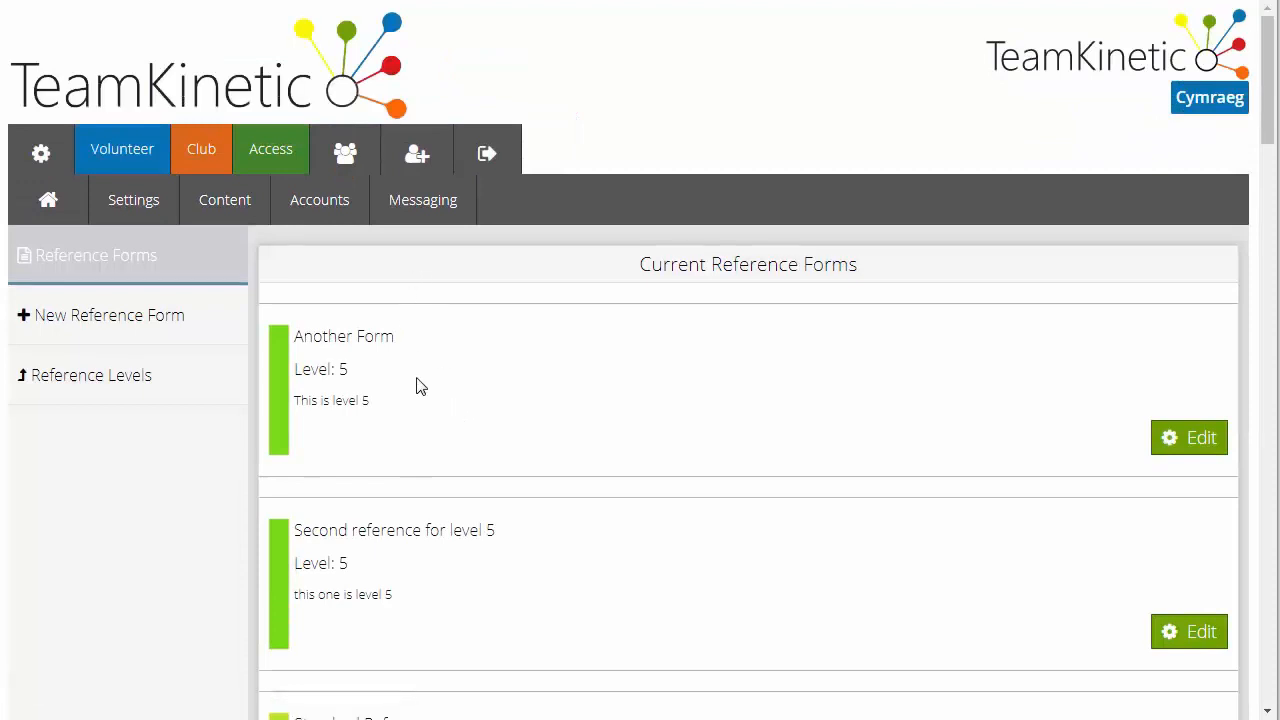
{"action": "scroll", "coordinate": [420, 500], "scroll_direction": "down", "scroll_amount": 2}
{"action": "scroll", "coordinate": [420, 500], "scroll_direction": "up", "scroll_amount": 2}
{"action": "left_click", "coordinate": [192, 330]}
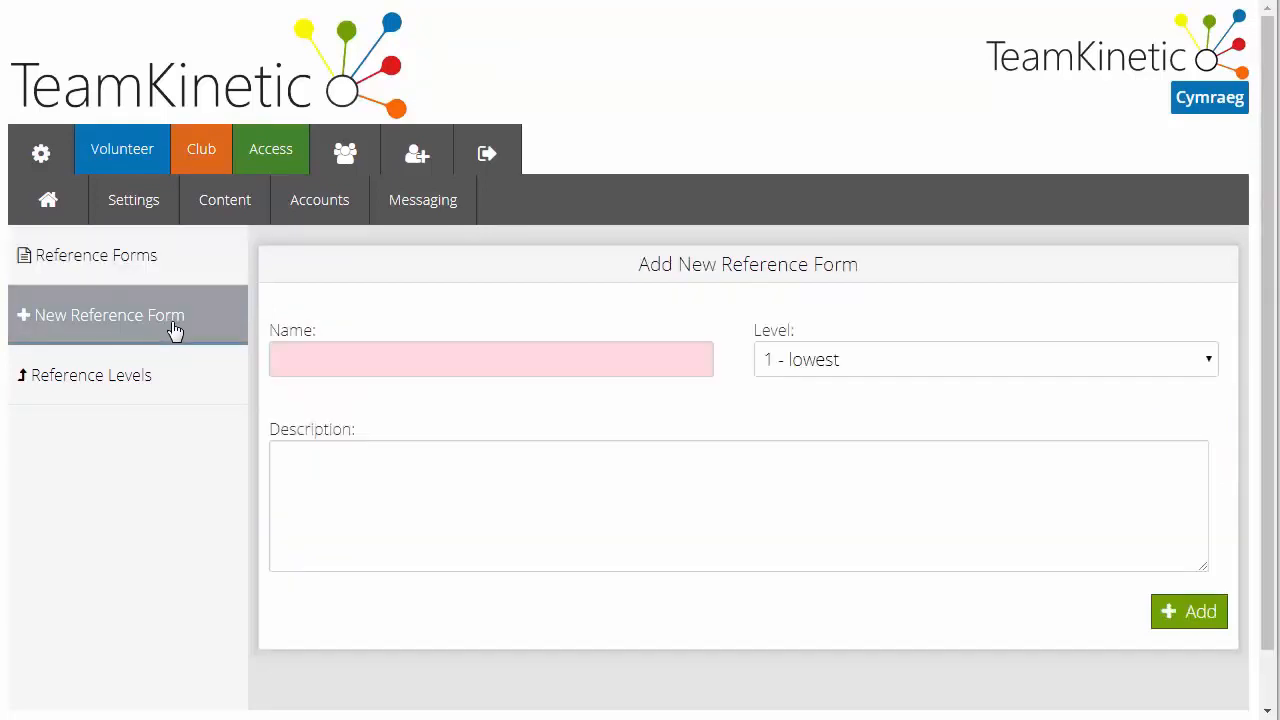
Name the new reference form with its owner's first name in the possessive, followed by "Reference Form 3"
{"action": "left_click", "coordinate": [354, 352]}
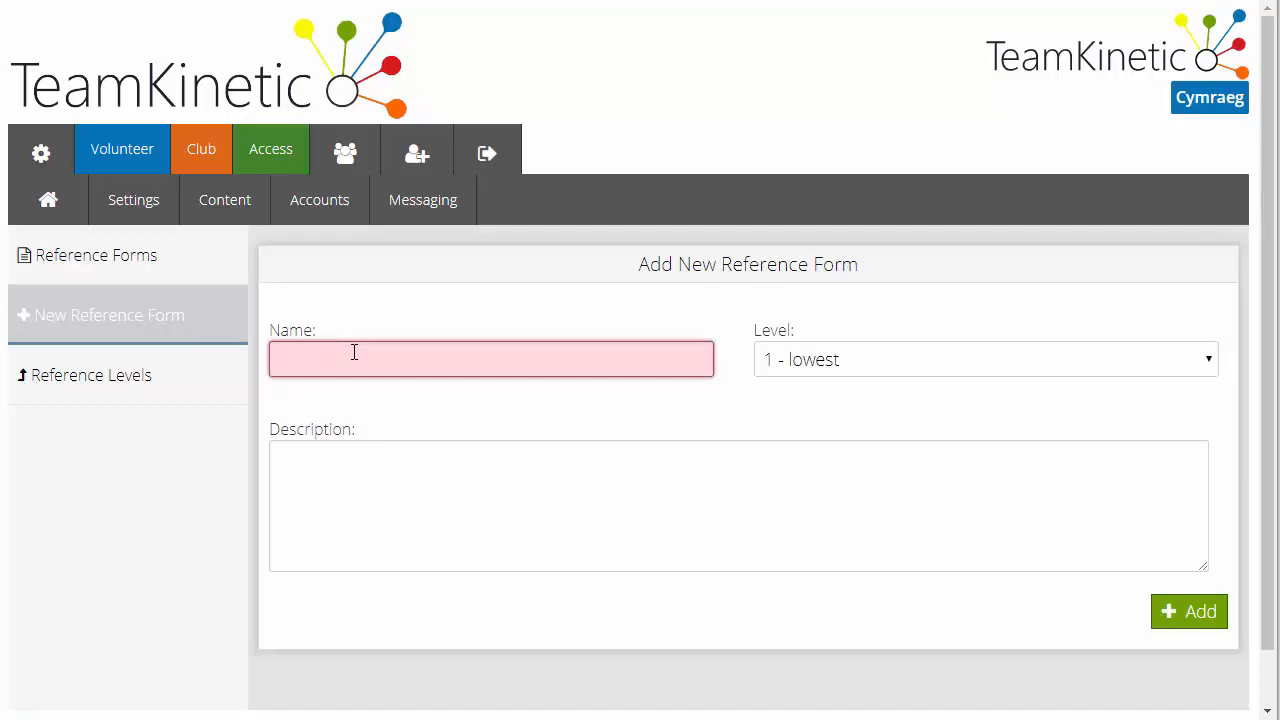
{"action": "type", "text": "Steves Reference Form 3"}
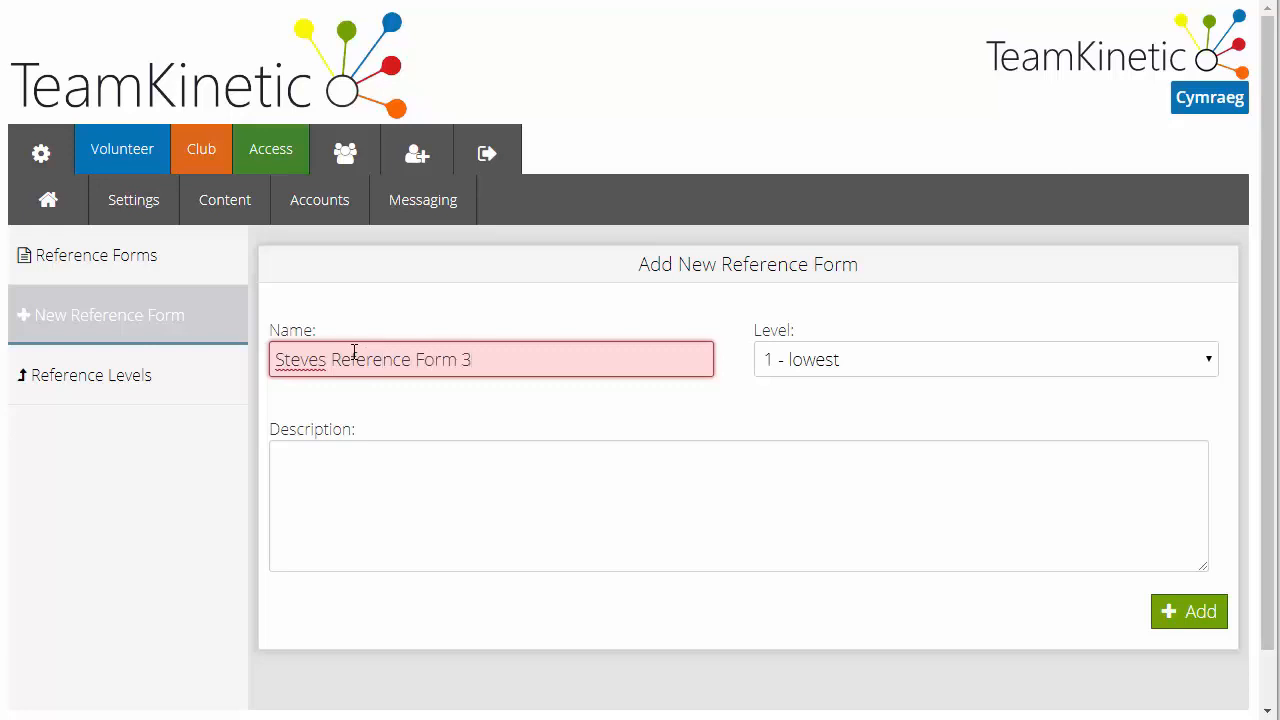
{"action": "left_click", "coordinate": [543, 412]}
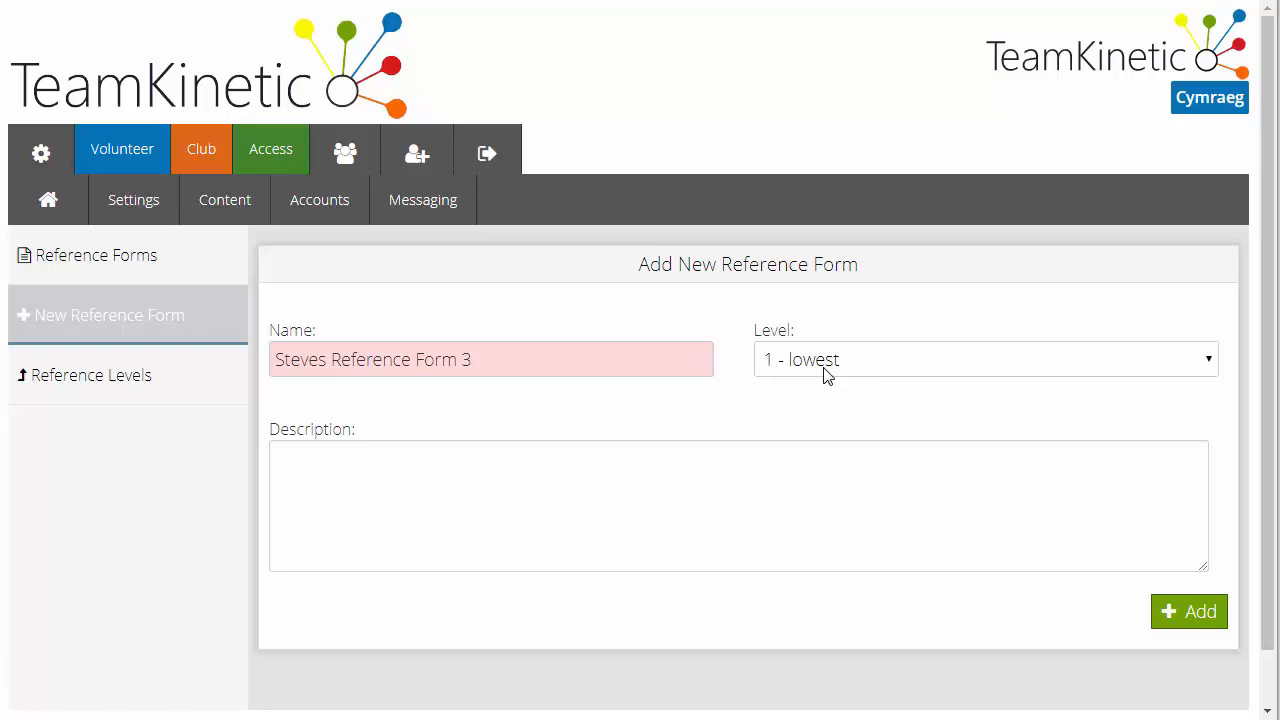
Keep the form's level at "1 - lowest", enter "Description here" as the description, and add the form
{"action": "left_click", "coordinate": [826, 375]}
{"action": "left_click", "coordinate": [843, 440]}
{"action": "left_click", "coordinate": [801, 369]}
{"action": "left_click", "coordinate": [801, 392]}
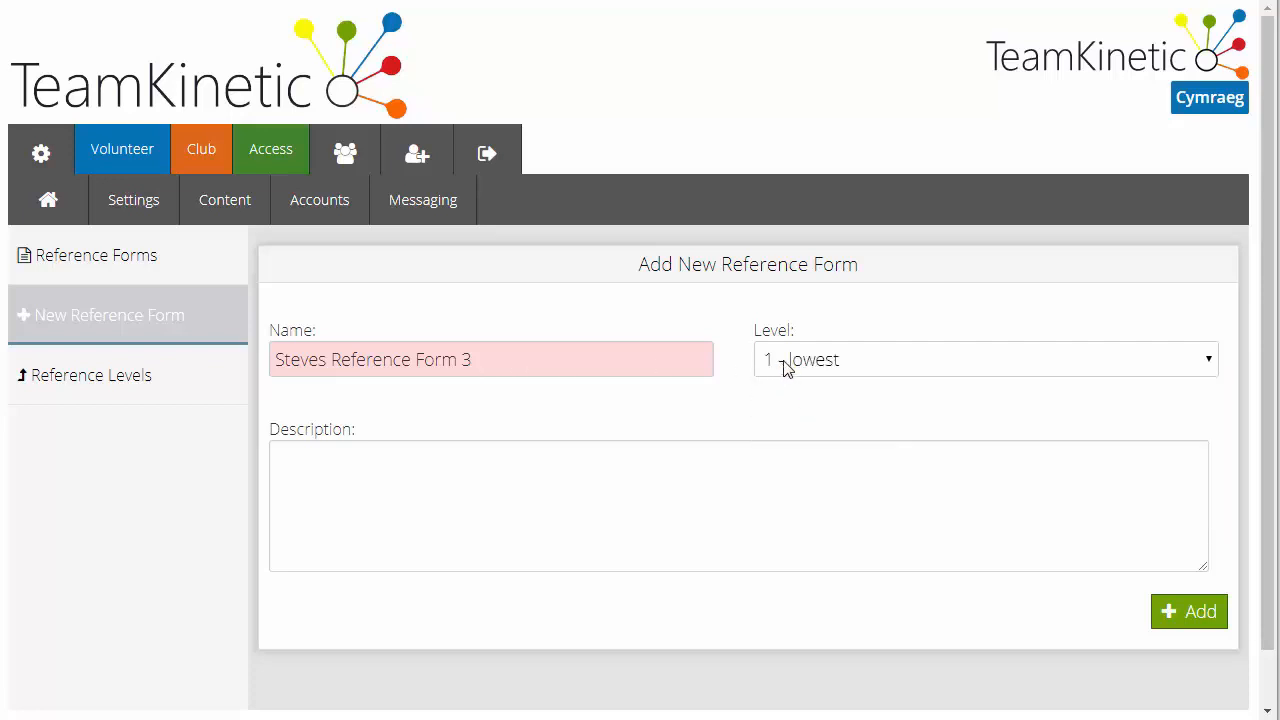
{"action": "left_click", "coordinate": [670, 477]}
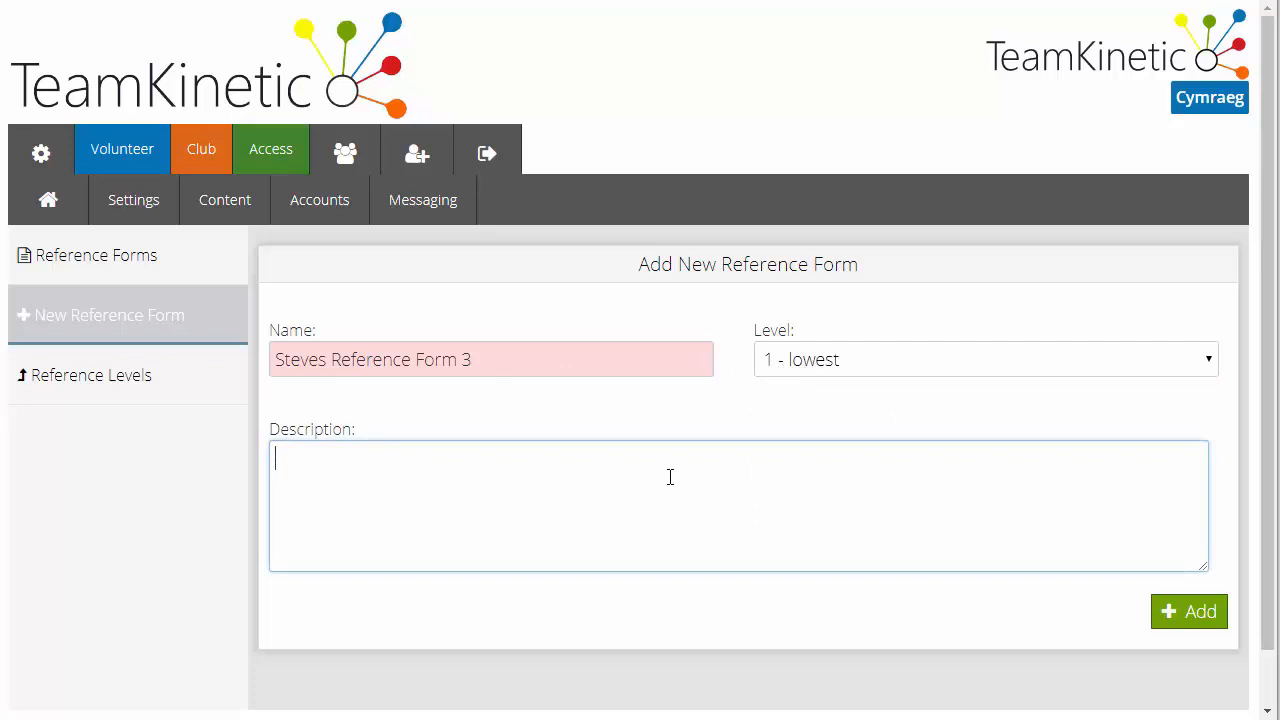
{"action": "type", "text": "Description here"}
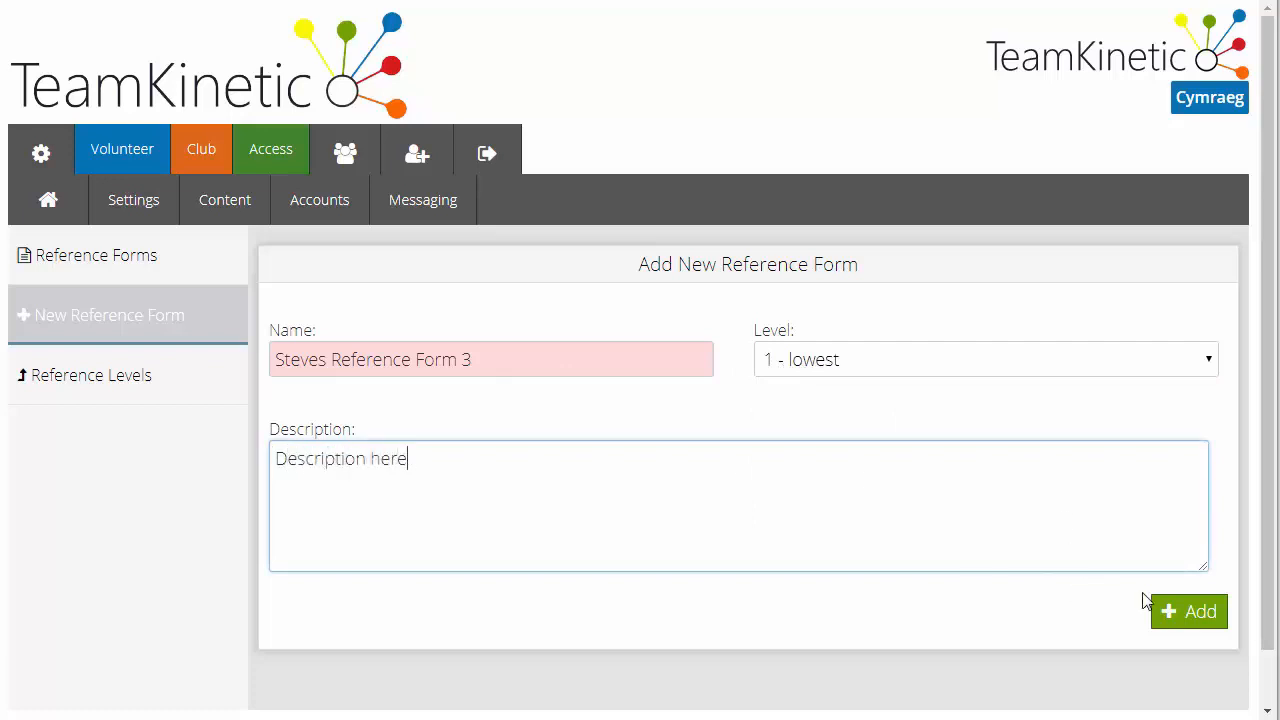
{"action": "left_click", "coordinate": [1187, 621]}
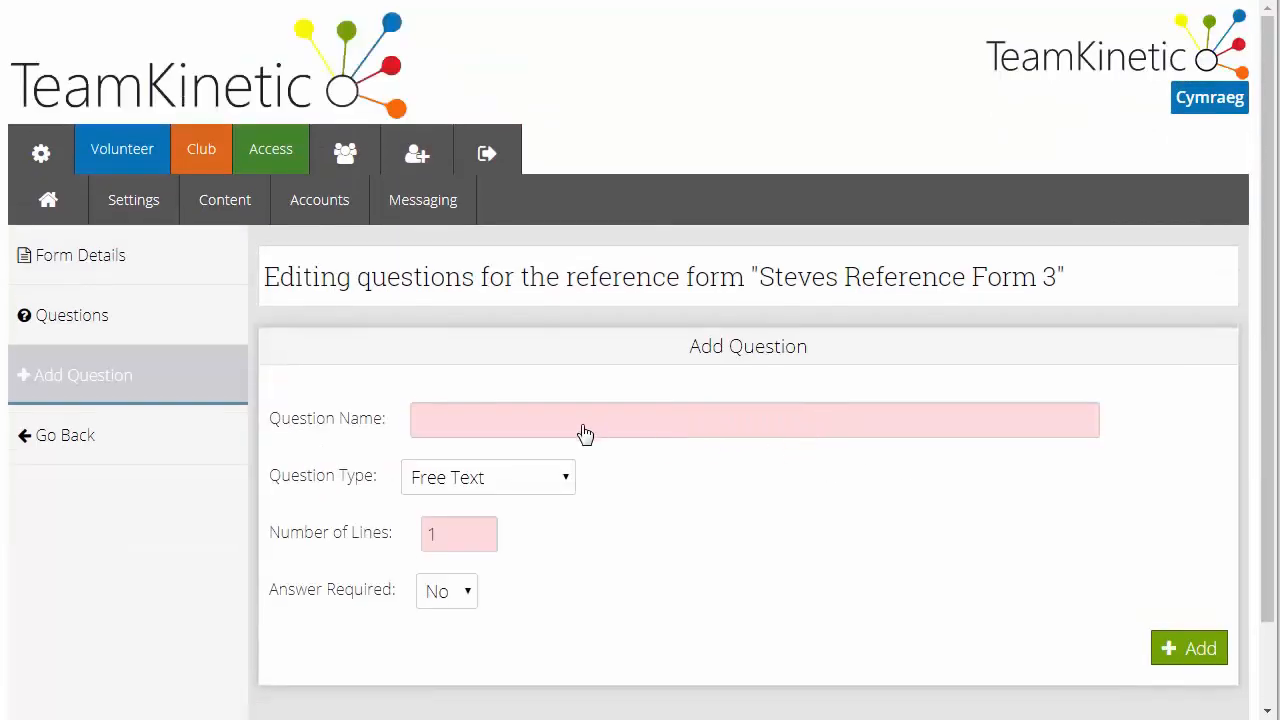
Name the first question "How do you know the volunteer?" and set its type to Drop Down Menu
{"action": "left_click", "coordinate": [568, 432]}
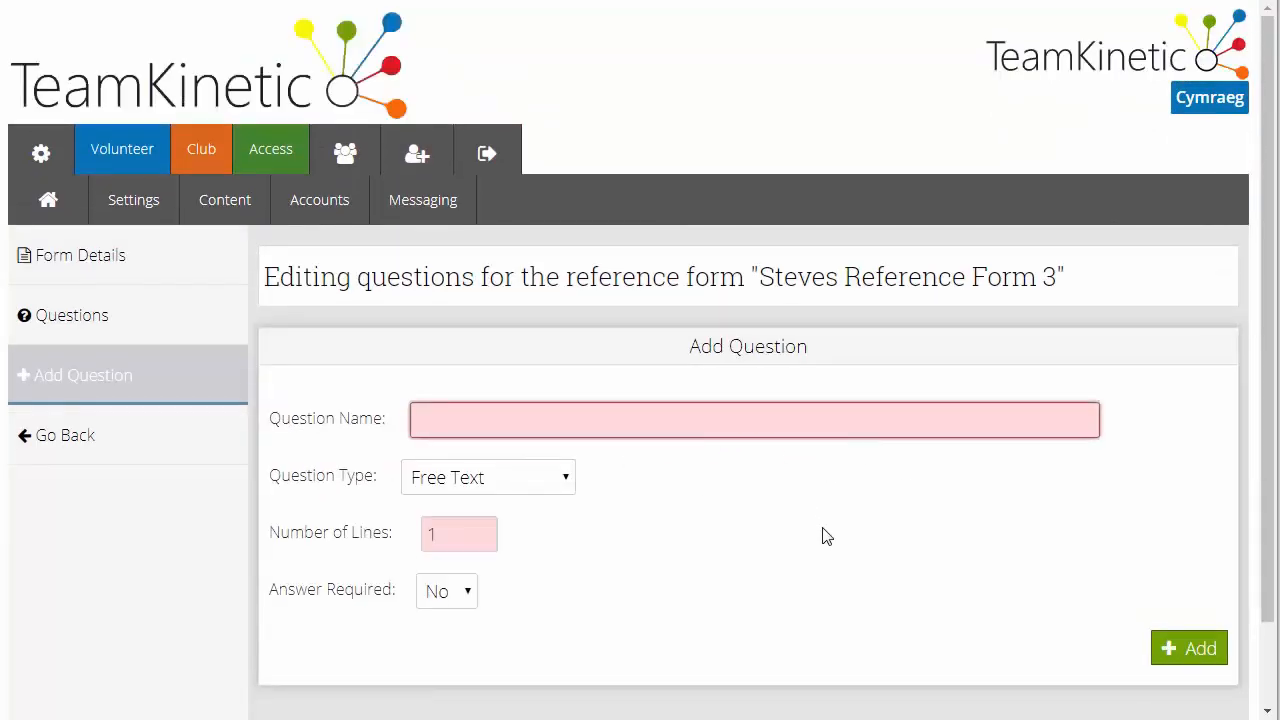
{"action": "type", "text": "How do you know the "}
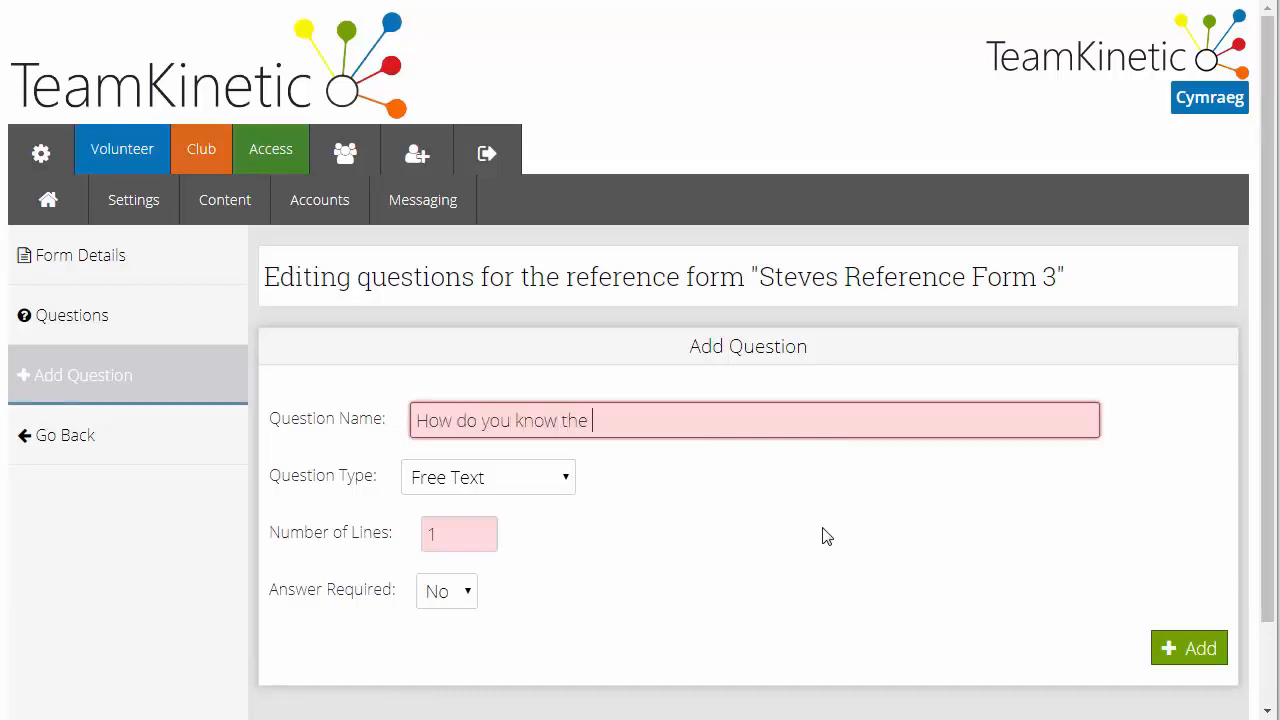
{"action": "type", "text": "volunteer?"}
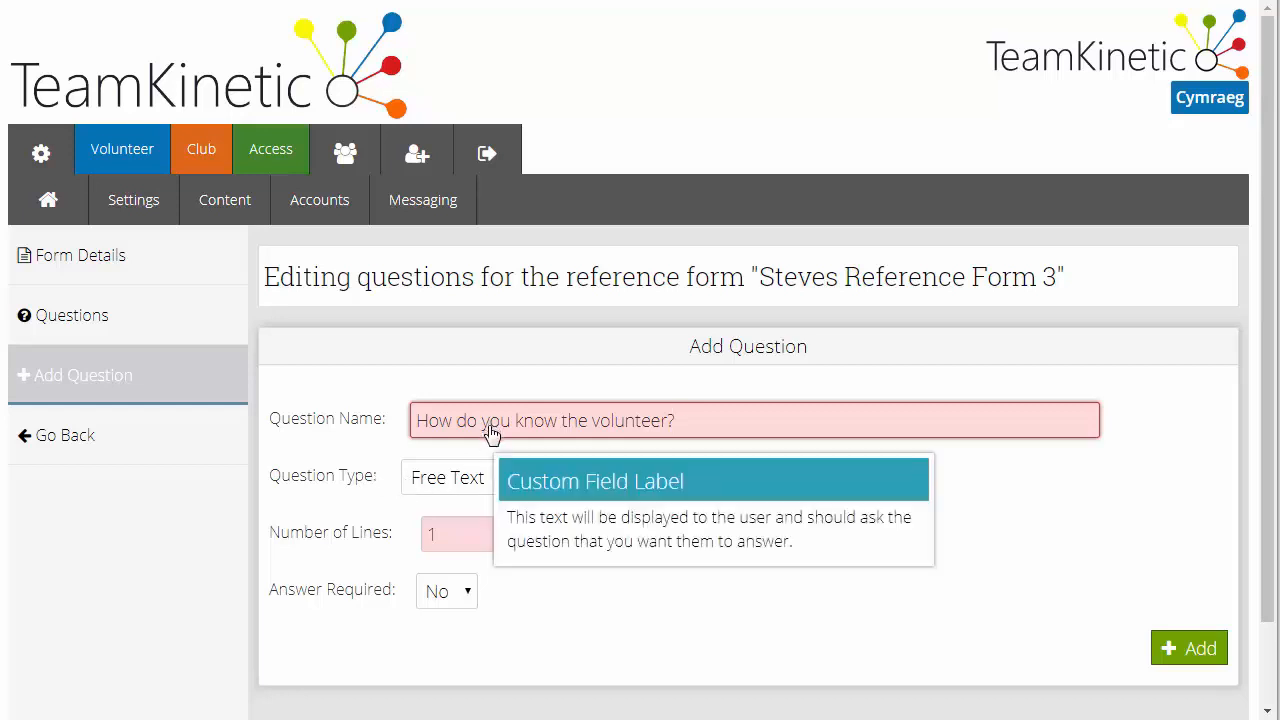
{"action": "left_click", "coordinate": [483, 490]}
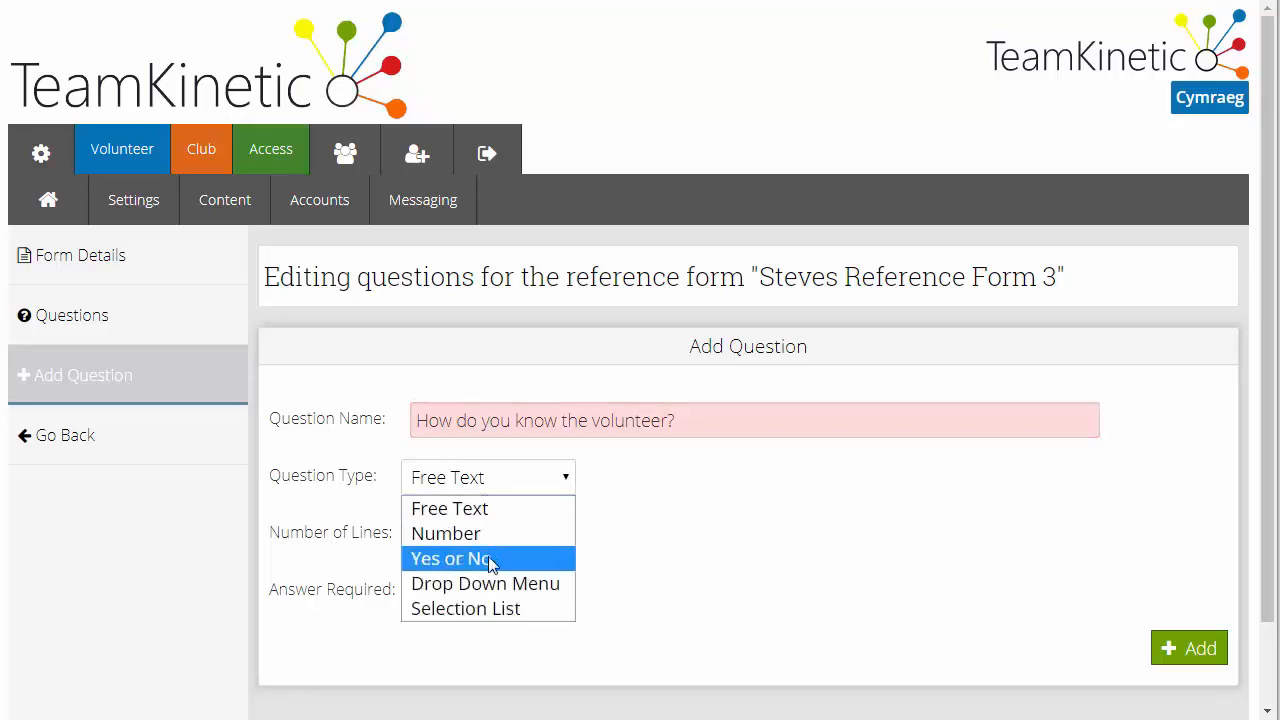
{"action": "left_click", "coordinate": [495, 586]}
Enter the menu options "friend, relative, work colleague" and add the question to the form
{"action": "left_click", "coordinate": [541, 567]}
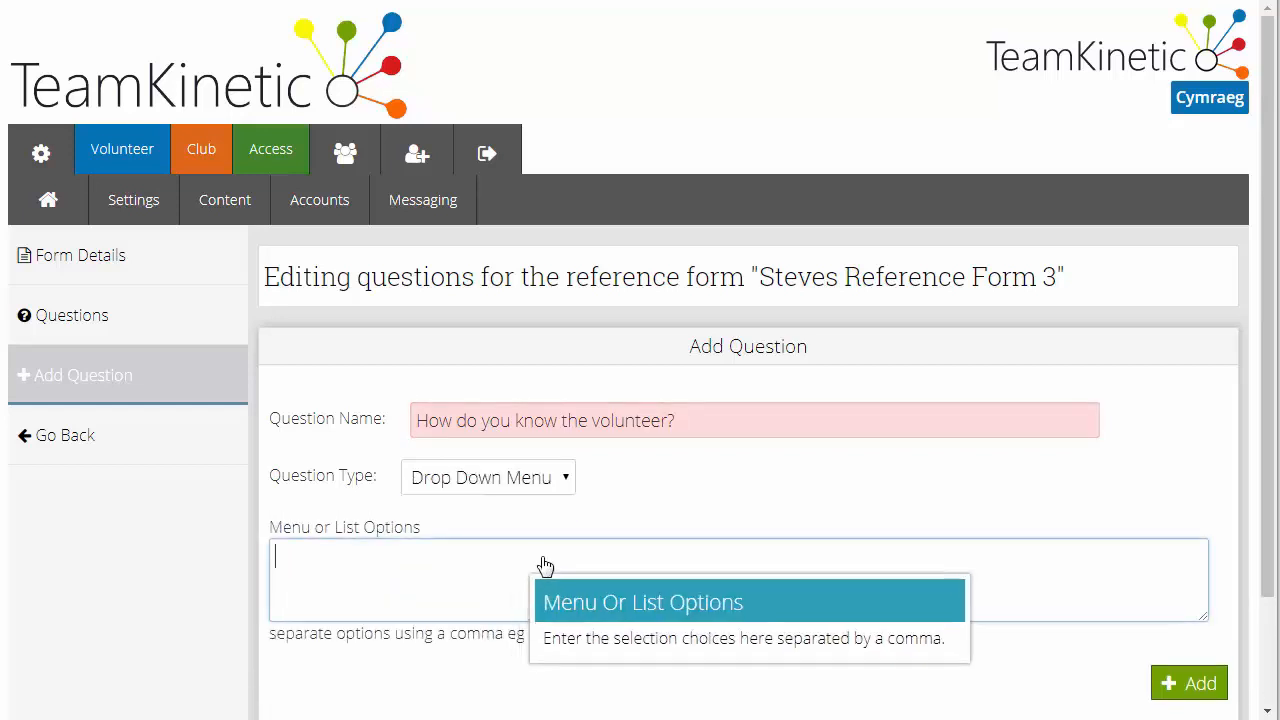
{"action": "type", "text": "frel"}
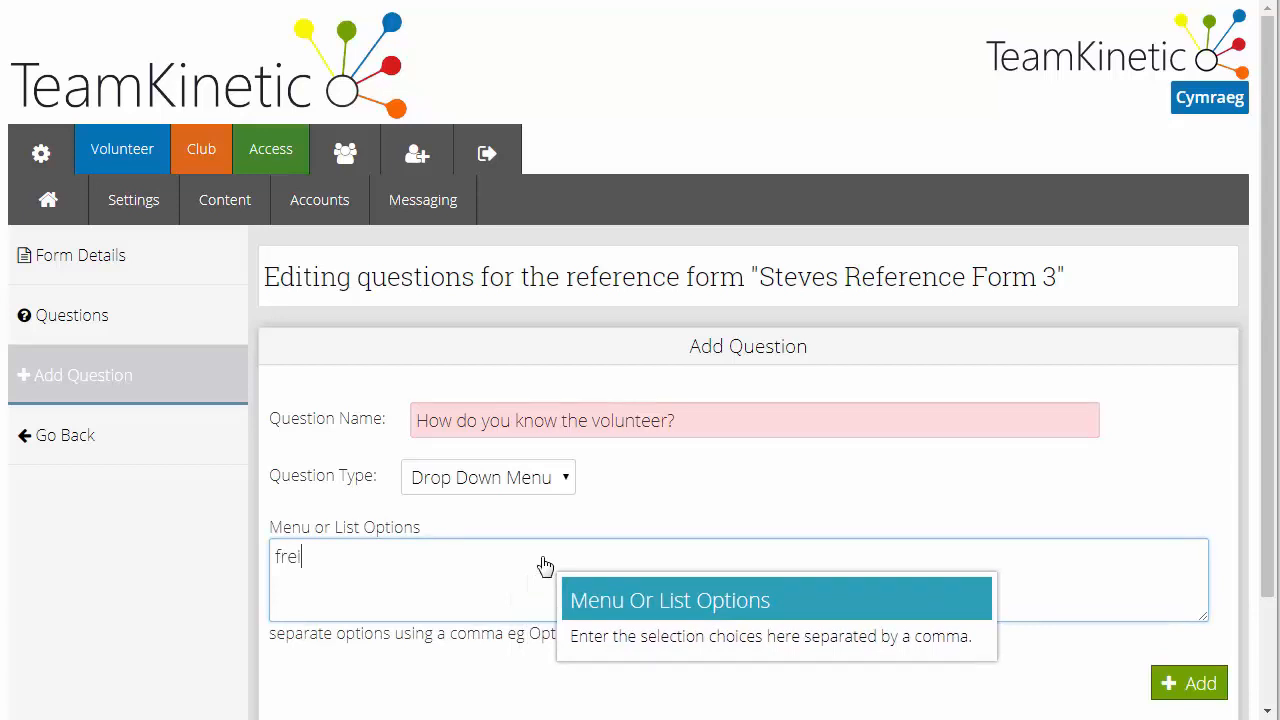
{"action": "type", "text": "iend, relative, wo"}
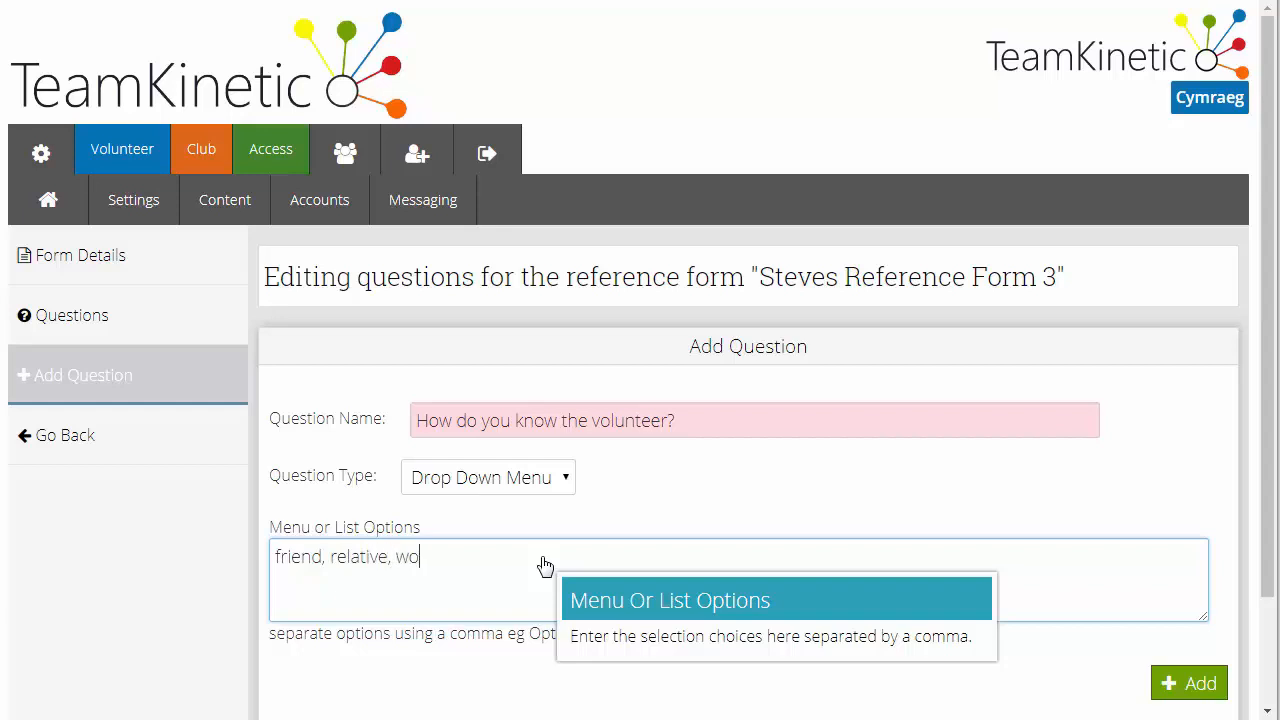
{"action": "type", "text": "rk colleague"}
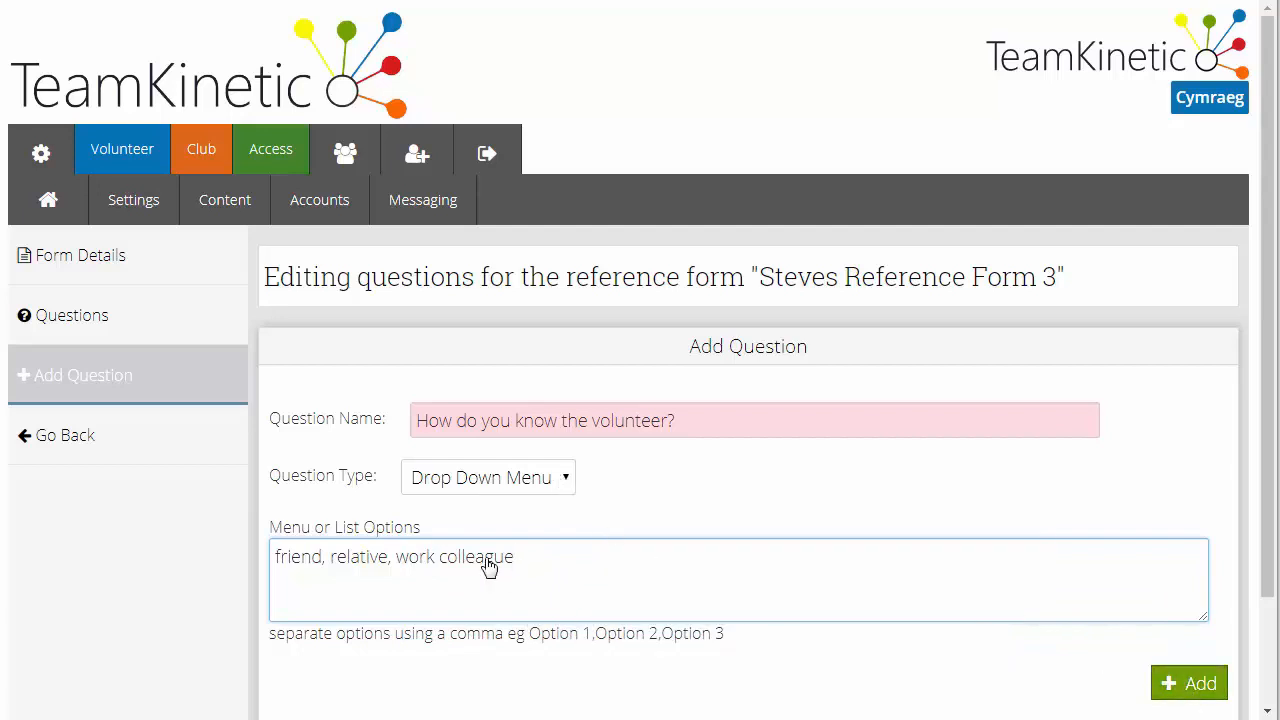
{"action": "left_click", "coordinate": [1200, 688]}
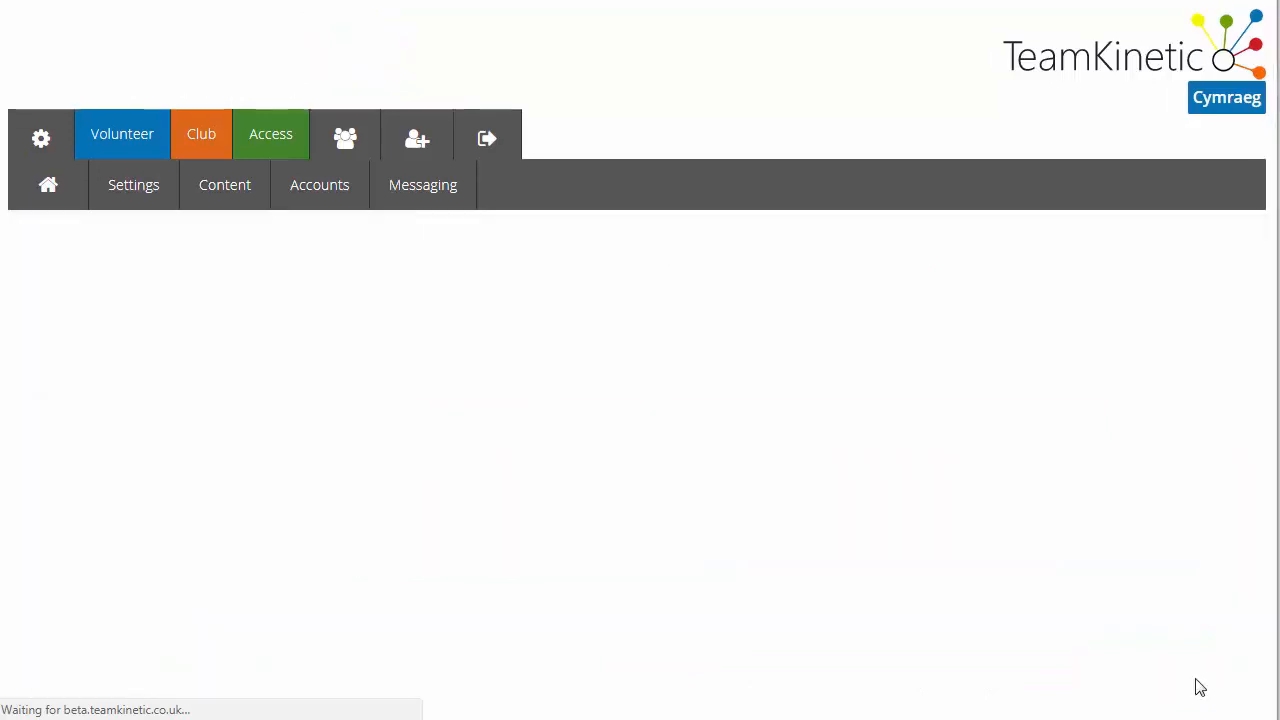
Enter "Say something about the volunteer" as the name of a second, free text question
{"action": "left_click", "coordinate": [520, 428]}
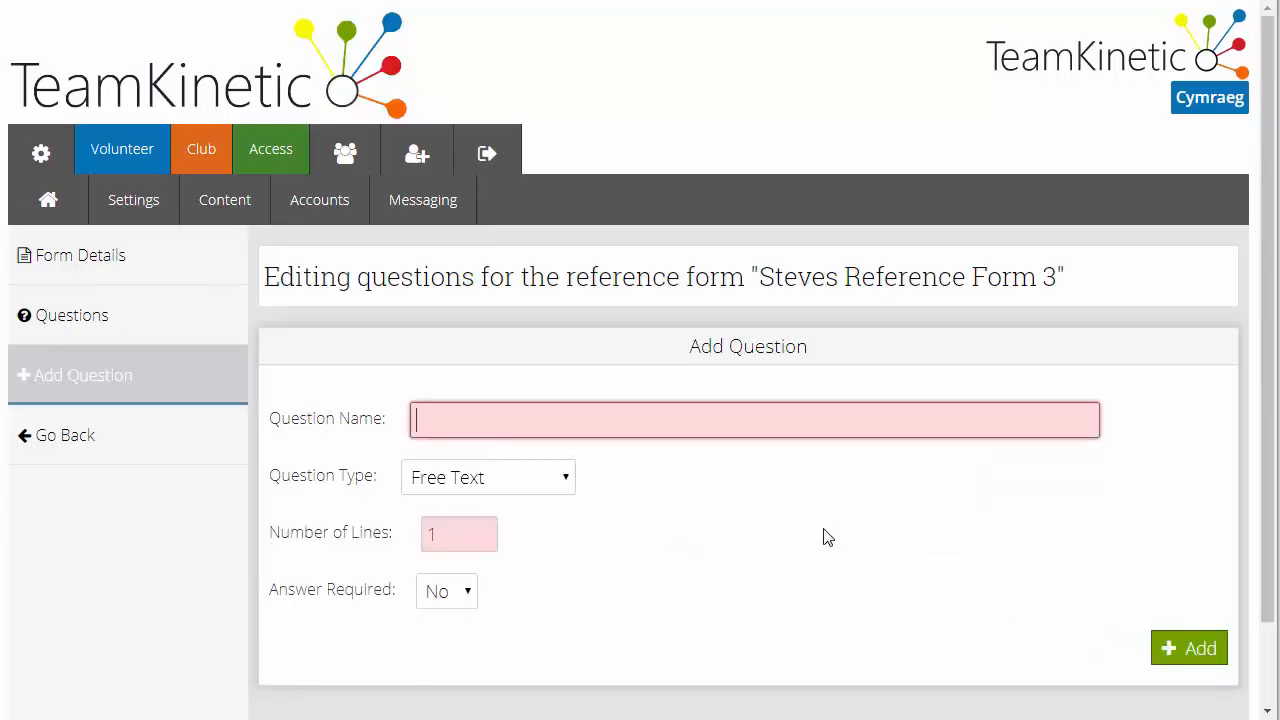
{"action": "type", "text": "Say something abou"}
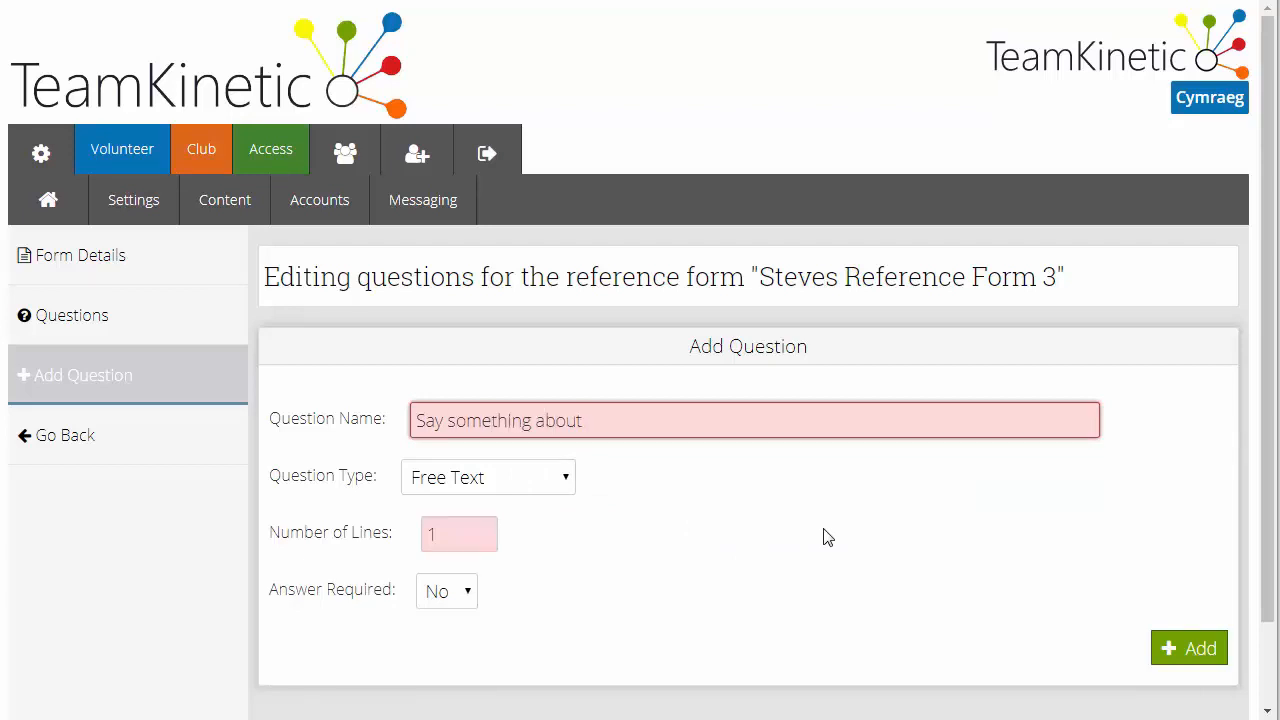
{"action": "type", "text": "t the referee"}
{"action": "double_click", "coordinate": [646, 421]}
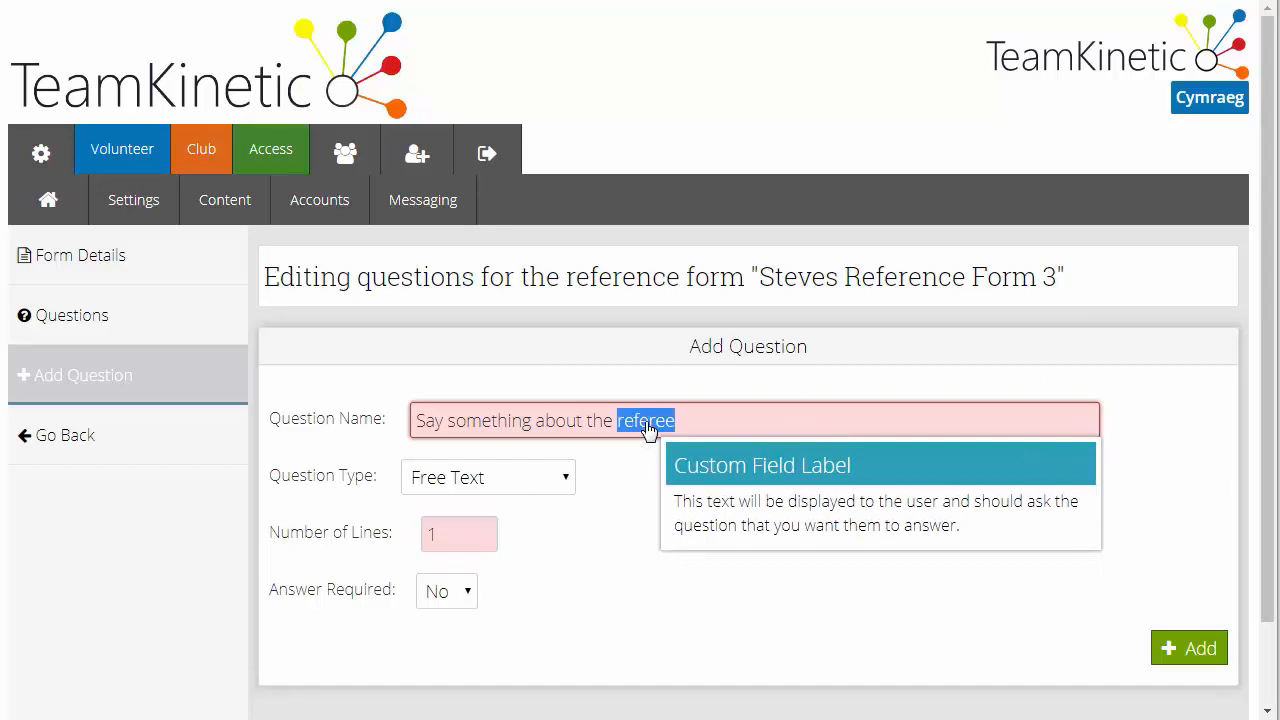
{"action": "type", "text": "volunteer"}
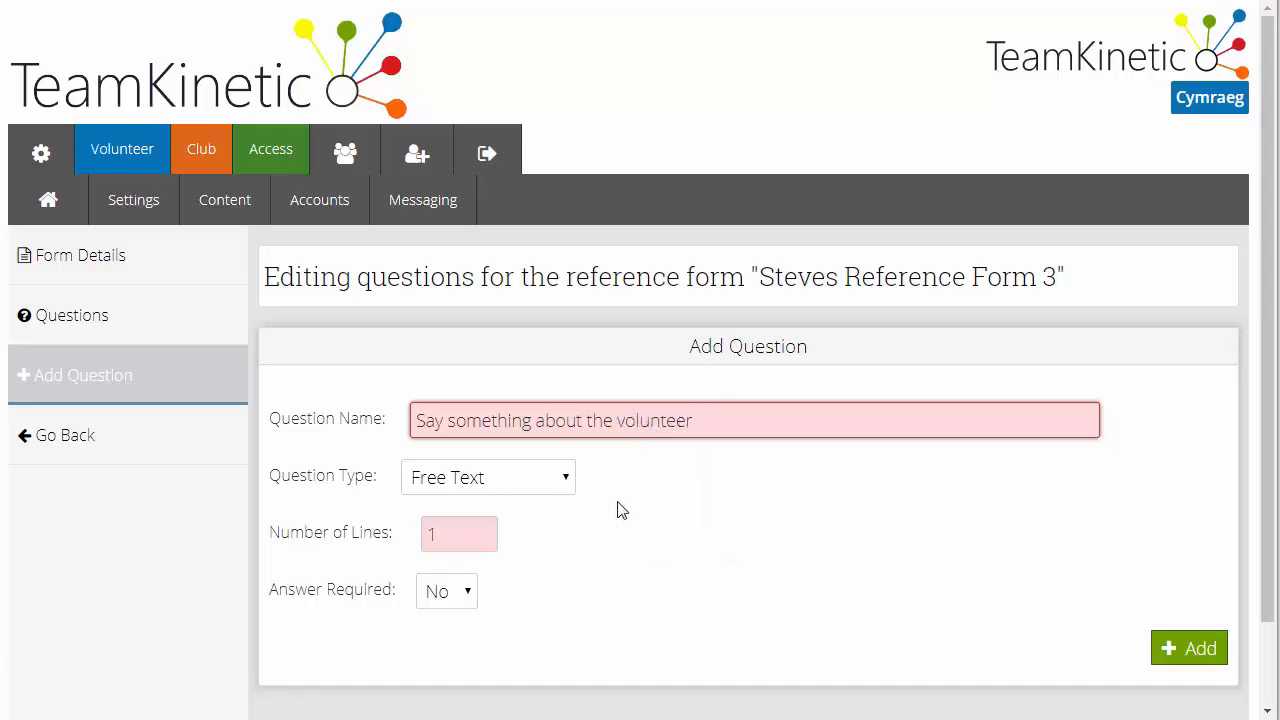
Set the free text question to 3 lines, make its answer required, and add it to the form
{"action": "left_click_drag", "start_coordinate": [443, 541], "coordinate": [380, 537]}
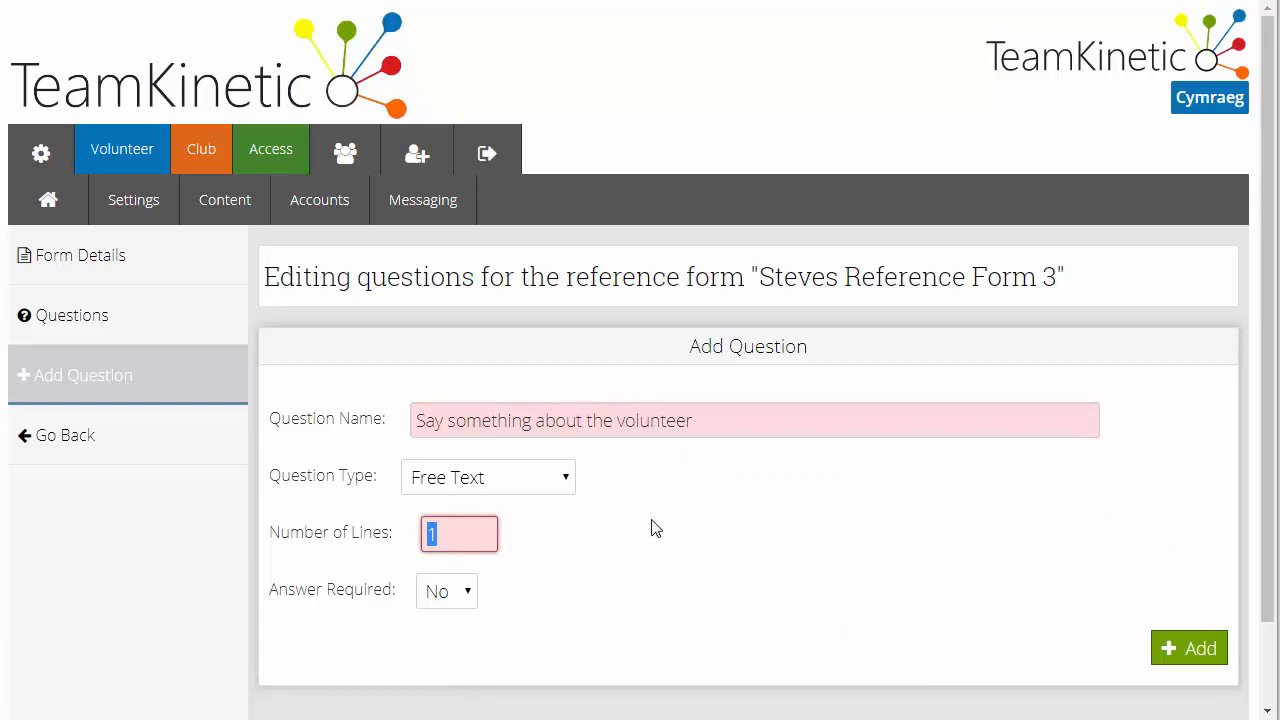
{"action": "type", "text": "3"}
{"action": "left_click", "coordinate": [524, 546]}
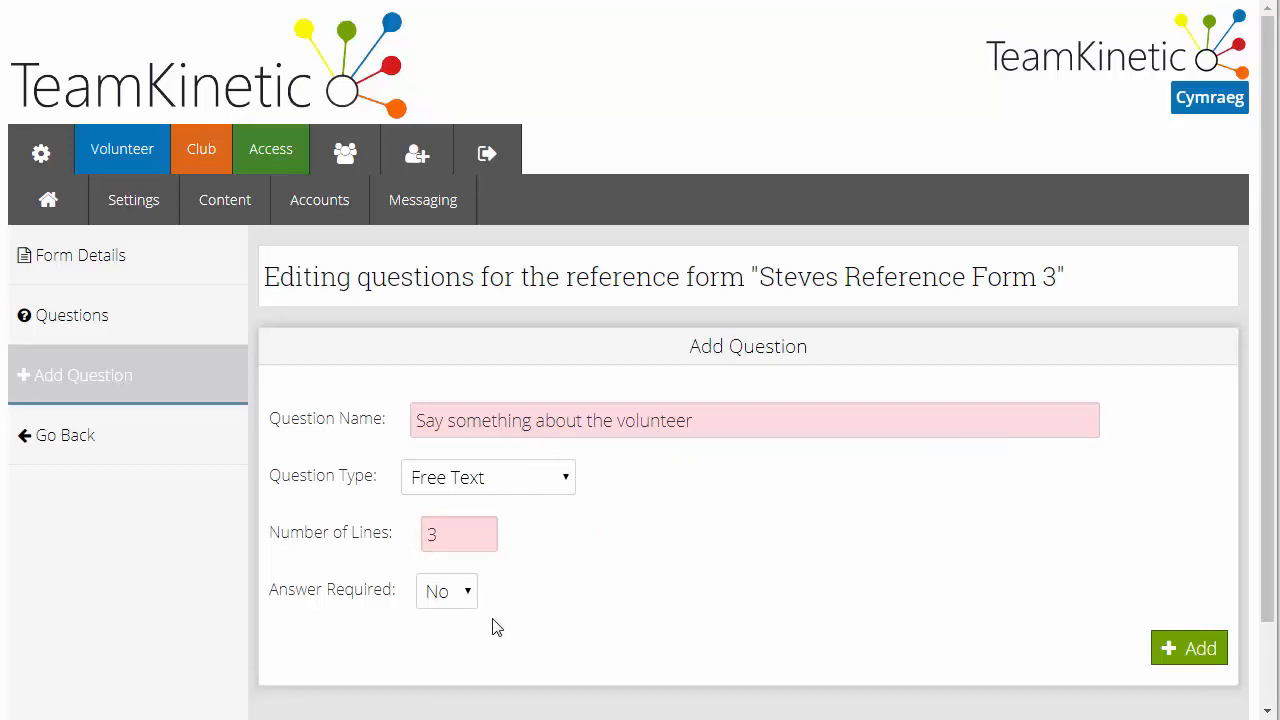
{"action": "left_click", "coordinate": [443, 603]}
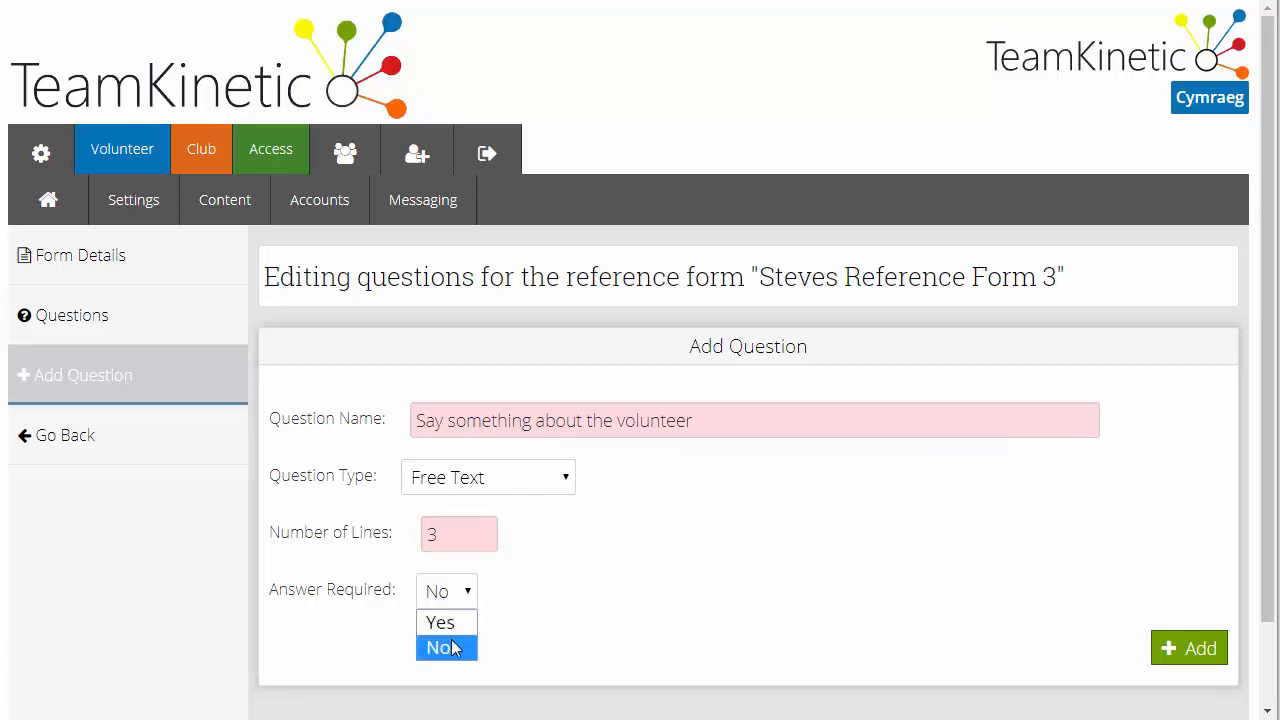
{"action": "left_click", "coordinate": [443, 622]}
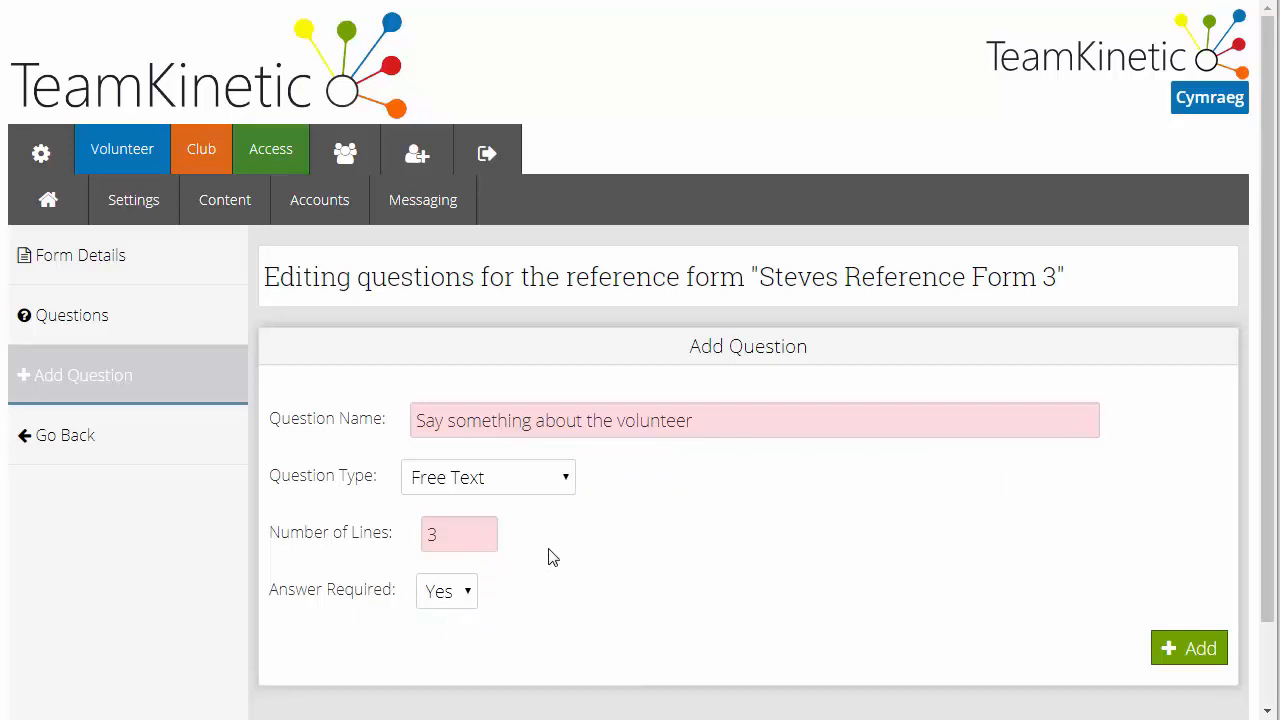
{"action": "mouse_move", "coordinate": [500, 553]}
{"action": "left_click", "coordinate": [1188, 651]}
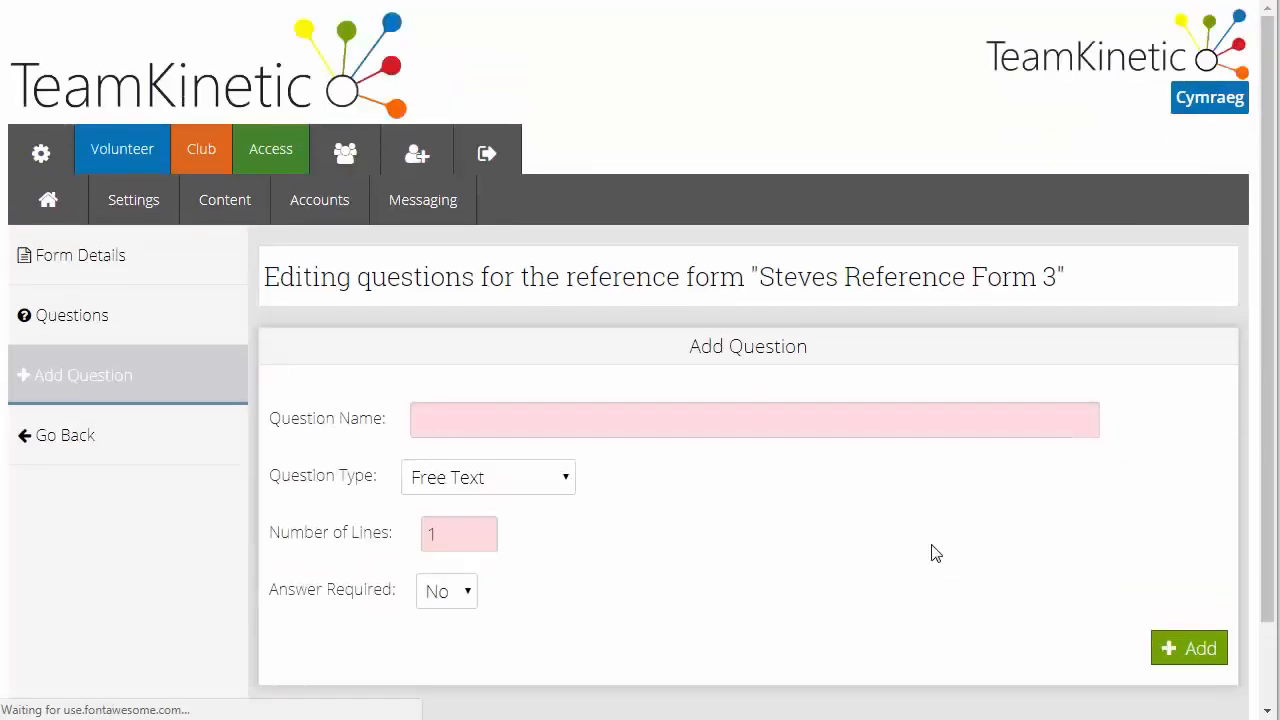
Review the form's current questions, checking the drop-down choices and the free text answer box
{"action": "left_click", "coordinate": [150, 323]}
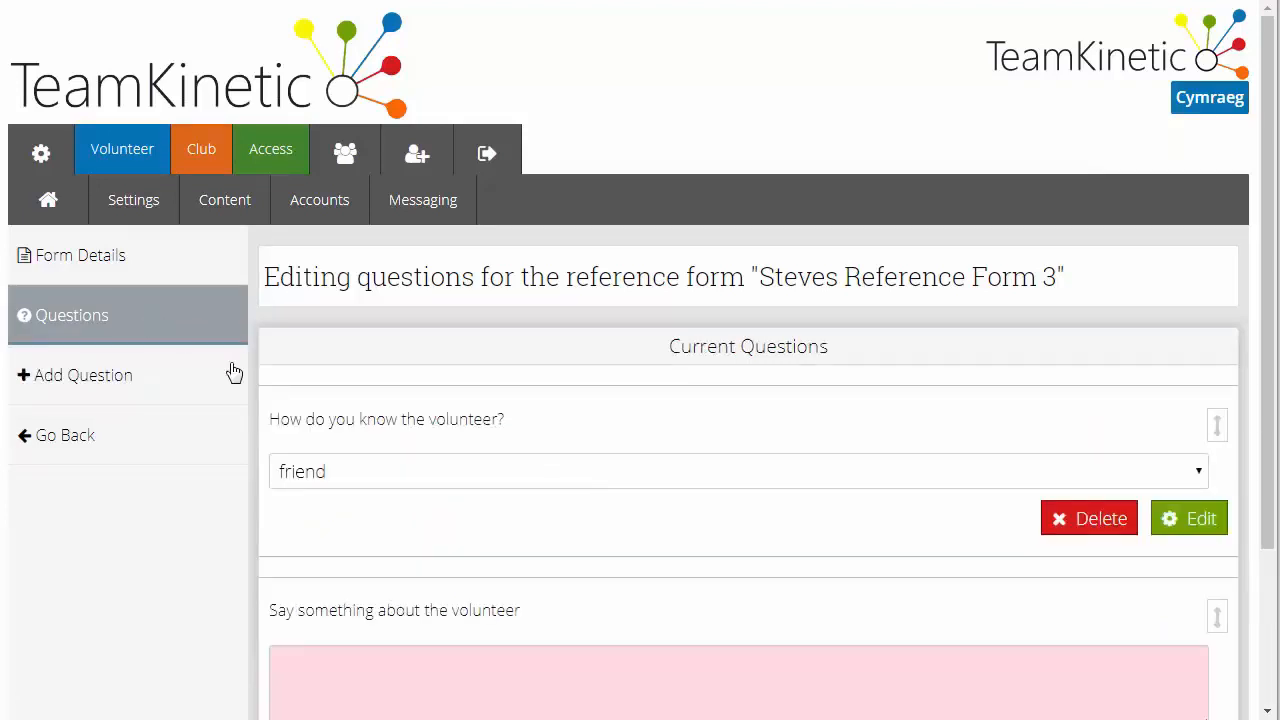
{"action": "left_click", "coordinate": [484, 472]}
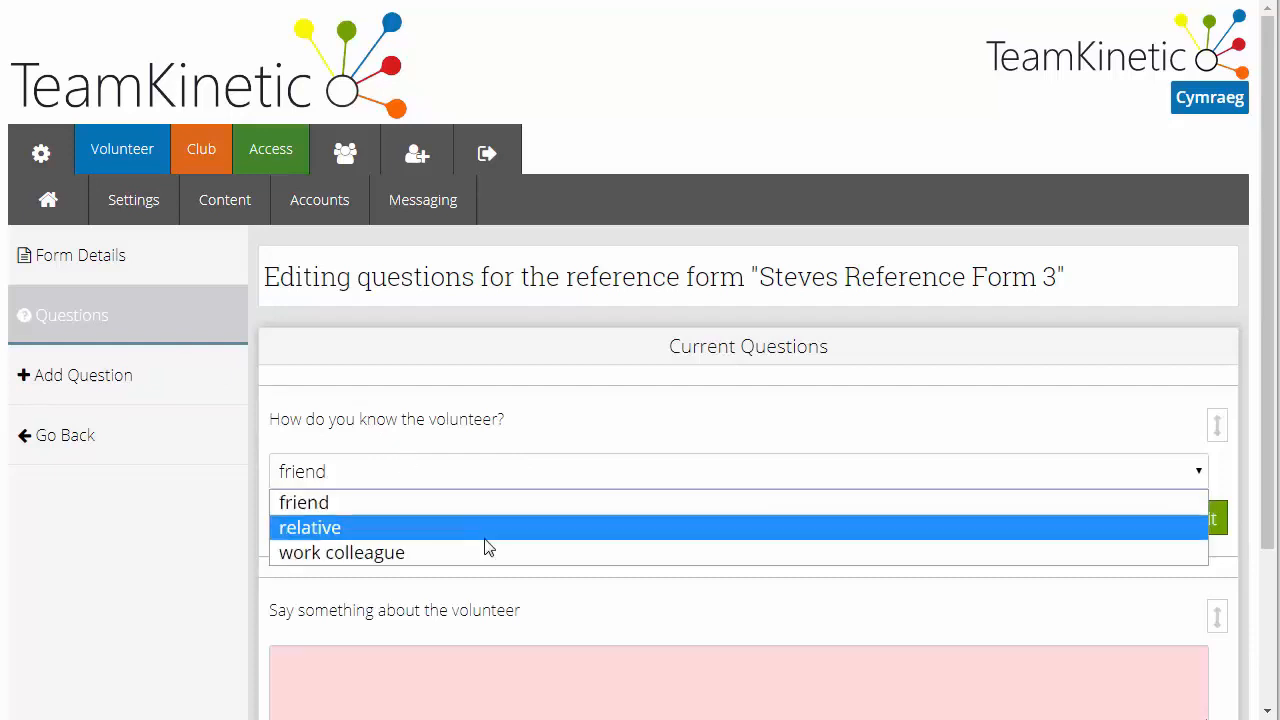
{"action": "left_click", "coordinate": [487, 450]}
{"action": "scroll", "coordinate": [511, 474], "scroll_direction": "down", "scroll_amount": 1}
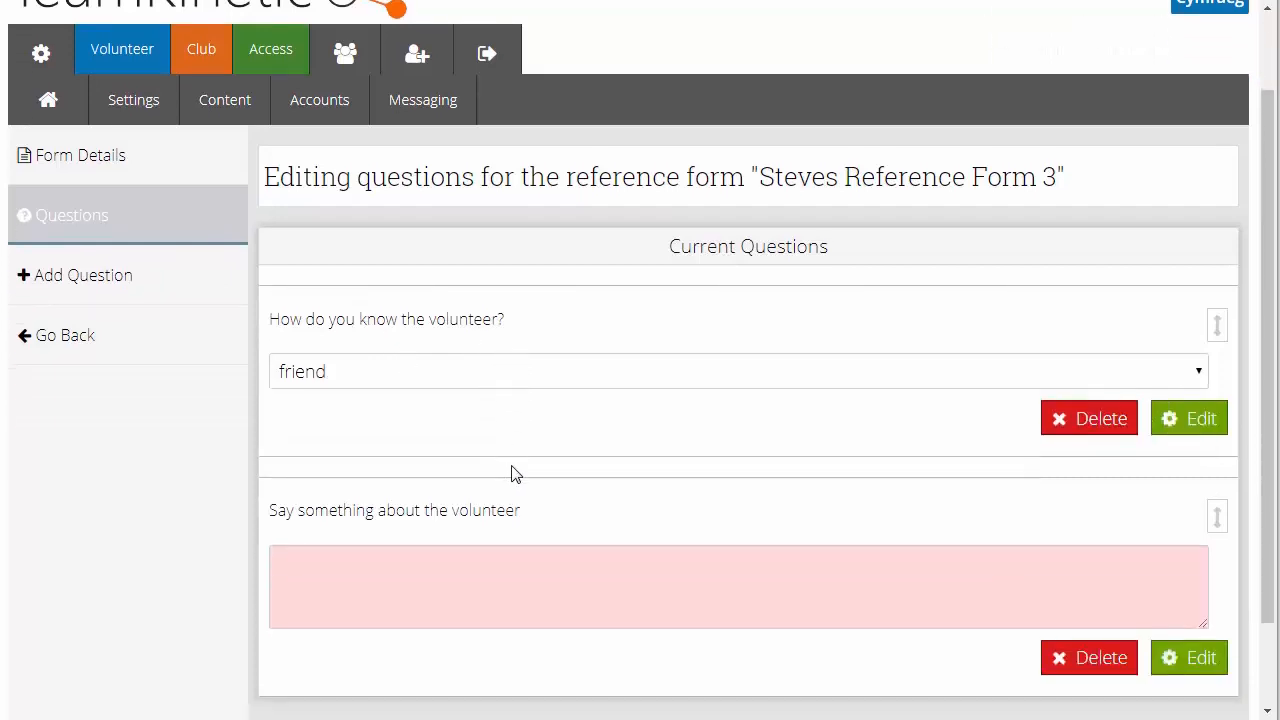
{"action": "left_click", "coordinate": [552, 576]}
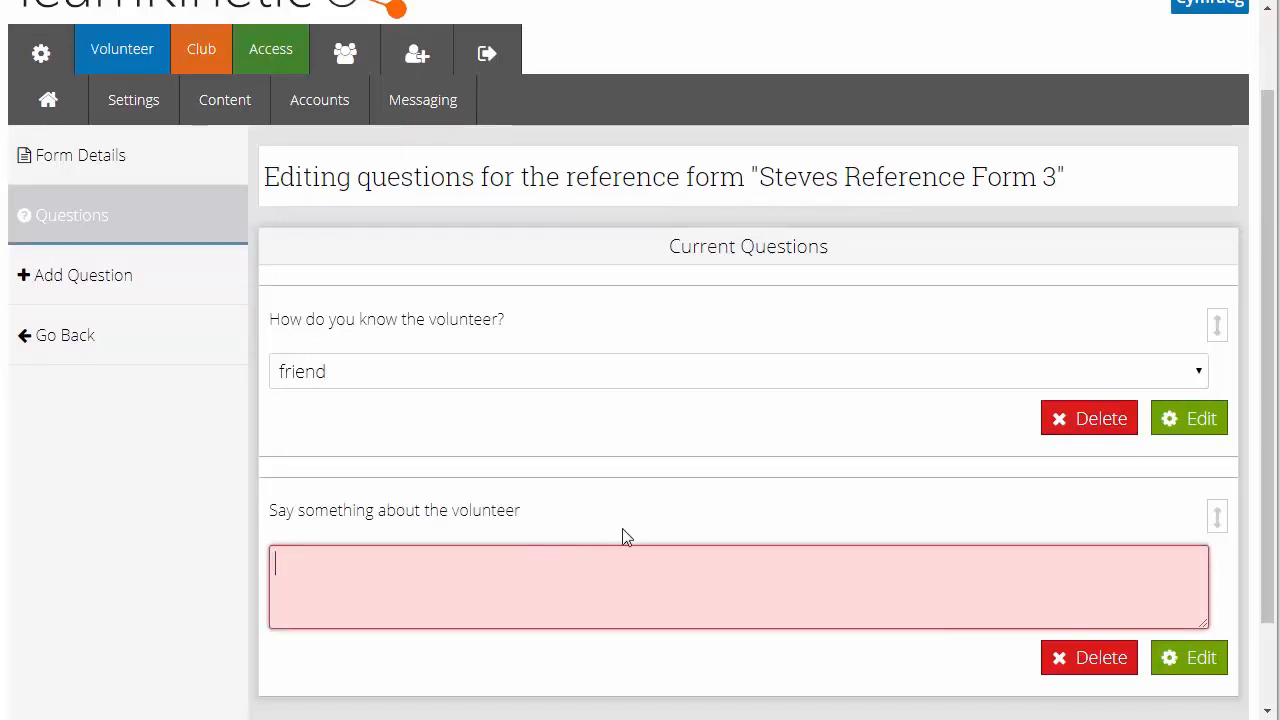
{"action": "scroll", "coordinate": [622, 532], "scroll_direction": "up", "scroll_amount": 1}
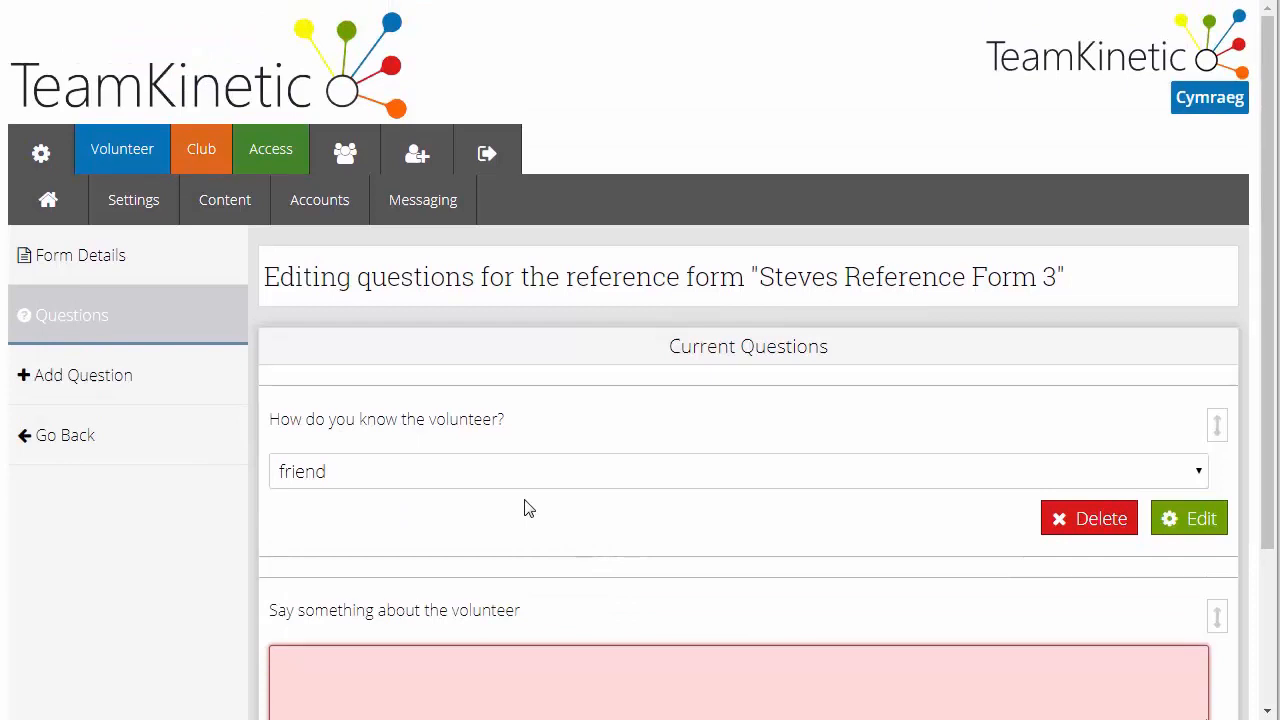
{"action": "scroll", "coordinate": [529, 508], "scroll_direction": "down", "scroll_amount": 1}
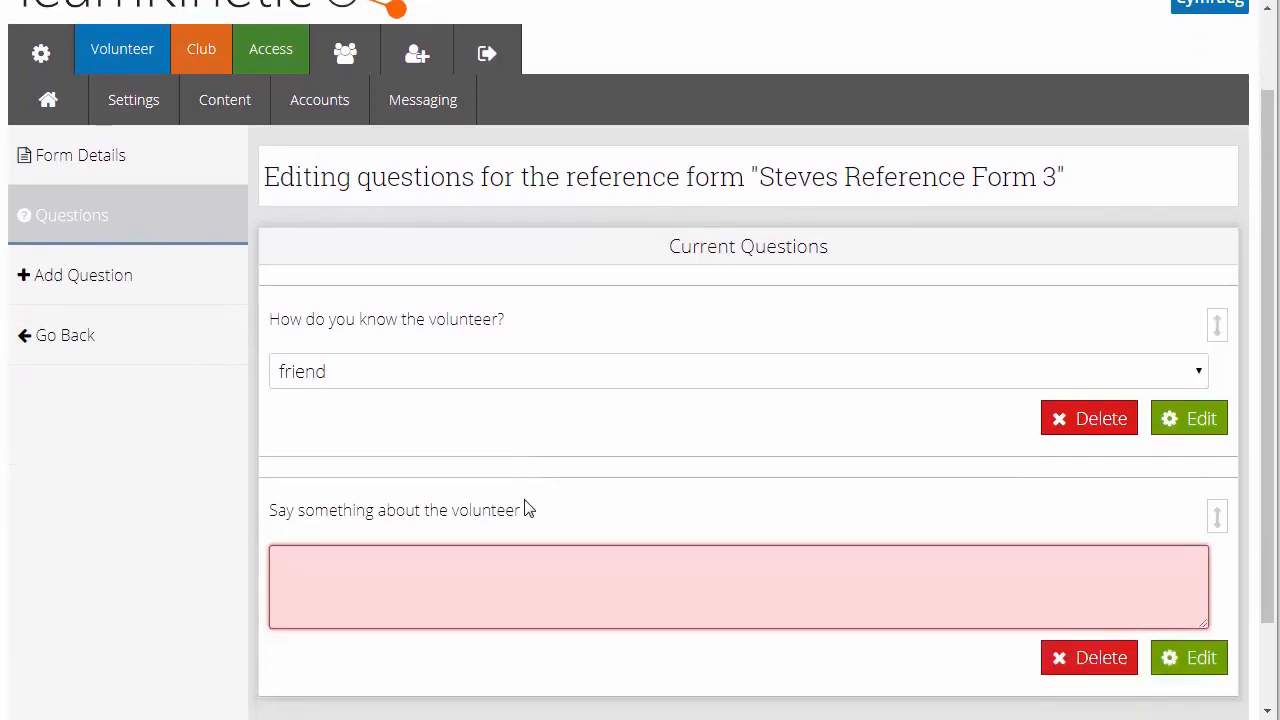
{"action": "scroll", "coordinate": [526, 500], "scroll_direction": "up", "scroll_amount": 1}
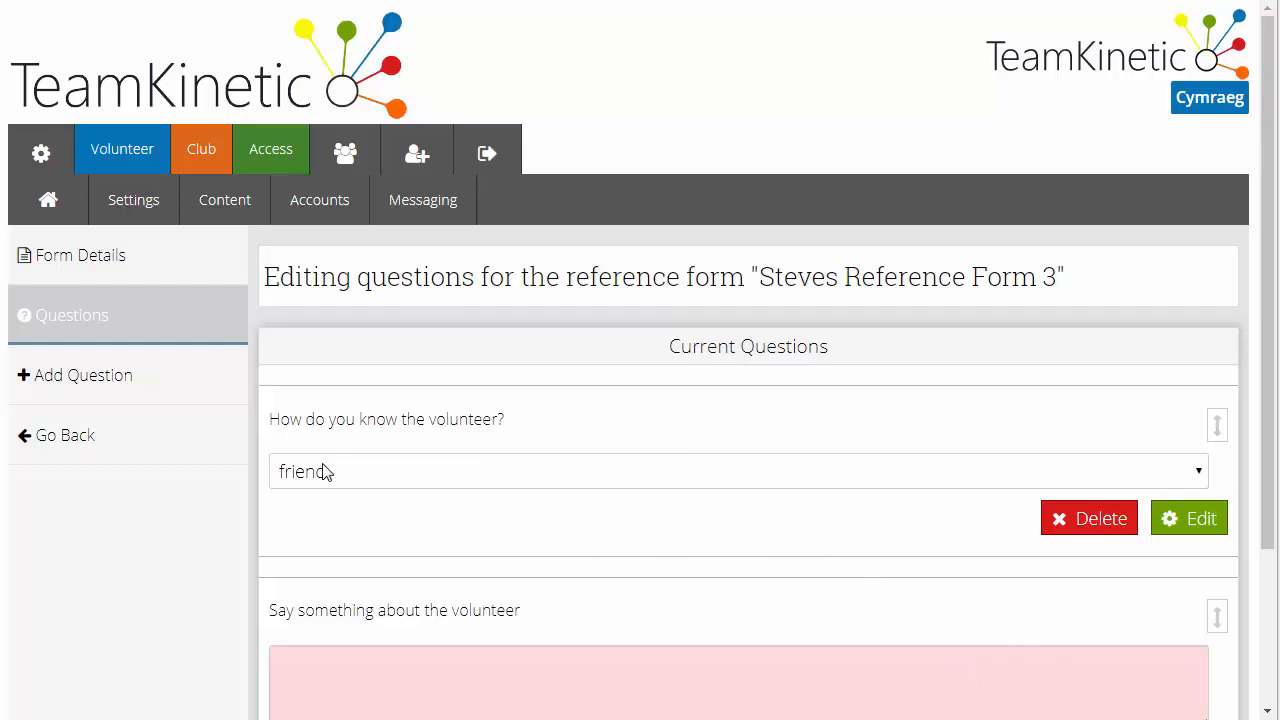
Start creating a new opportunity in the Volunteer area and select its provider
{"action": "left_click", "coordinate": [135, 158]}
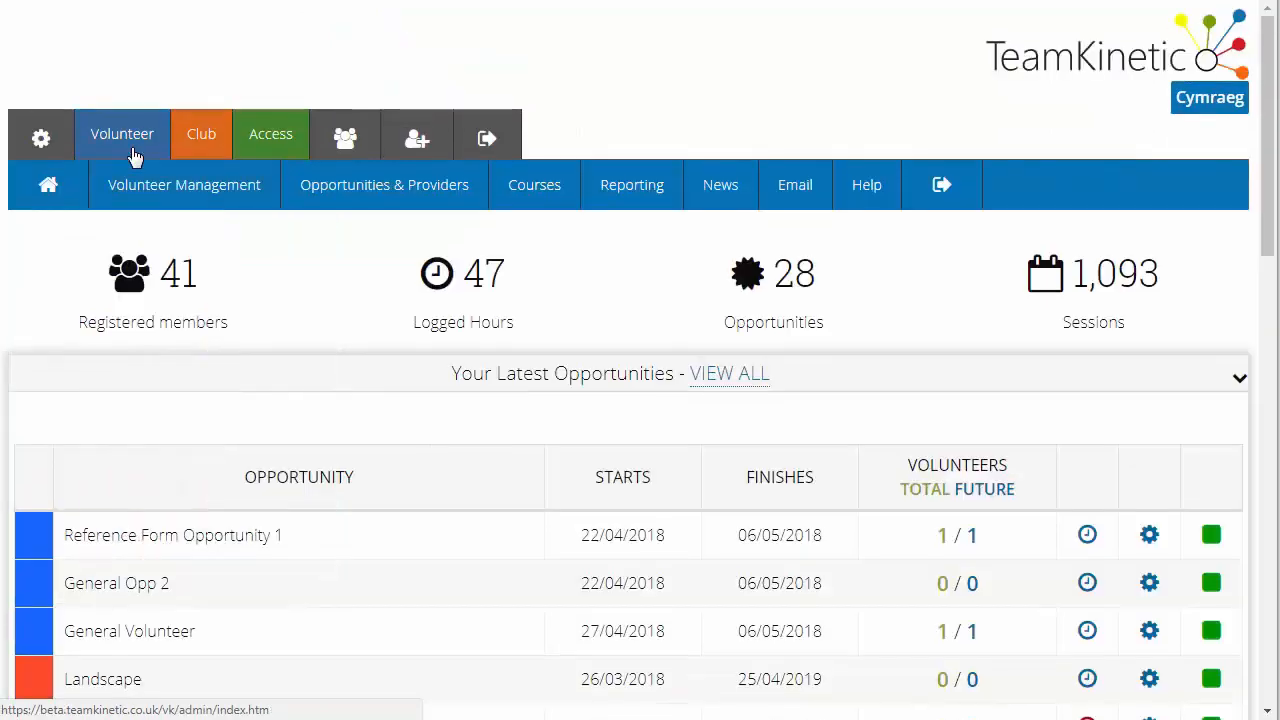
{"action": "mouse_move", "coordinate": [170, 212]}
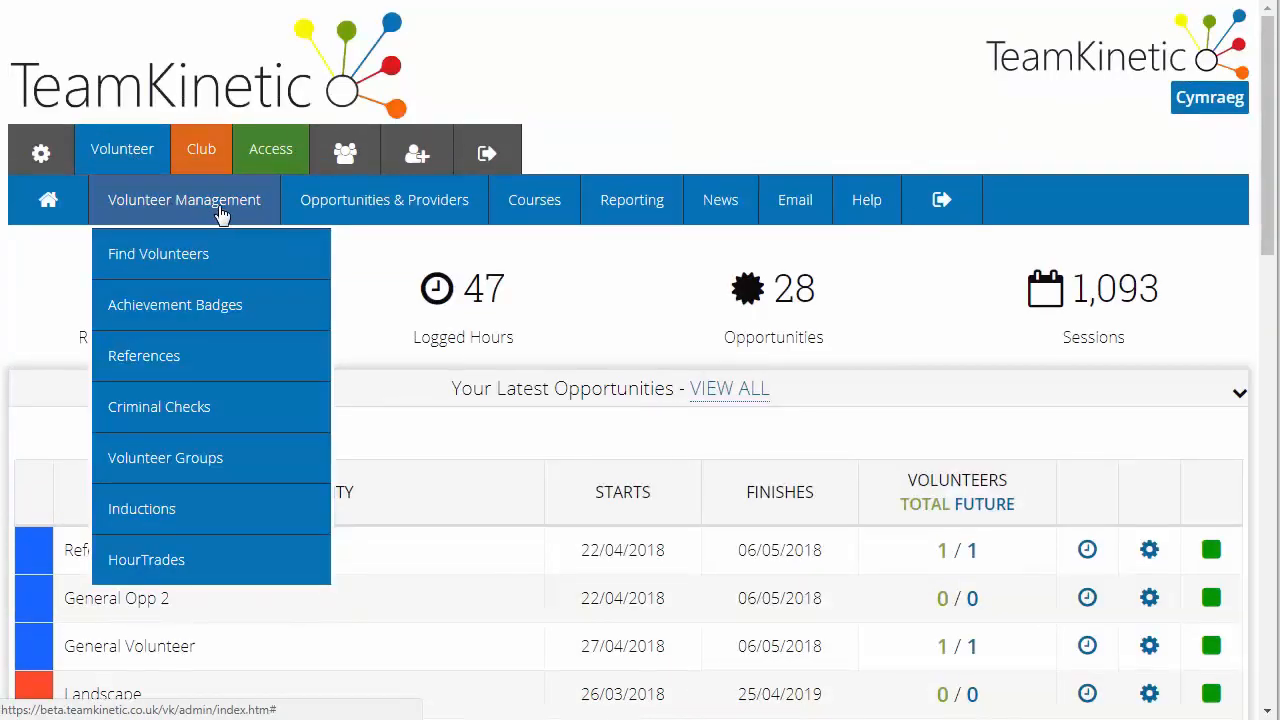
{"action": "mouse_move", "coordinate": [366, 212]}
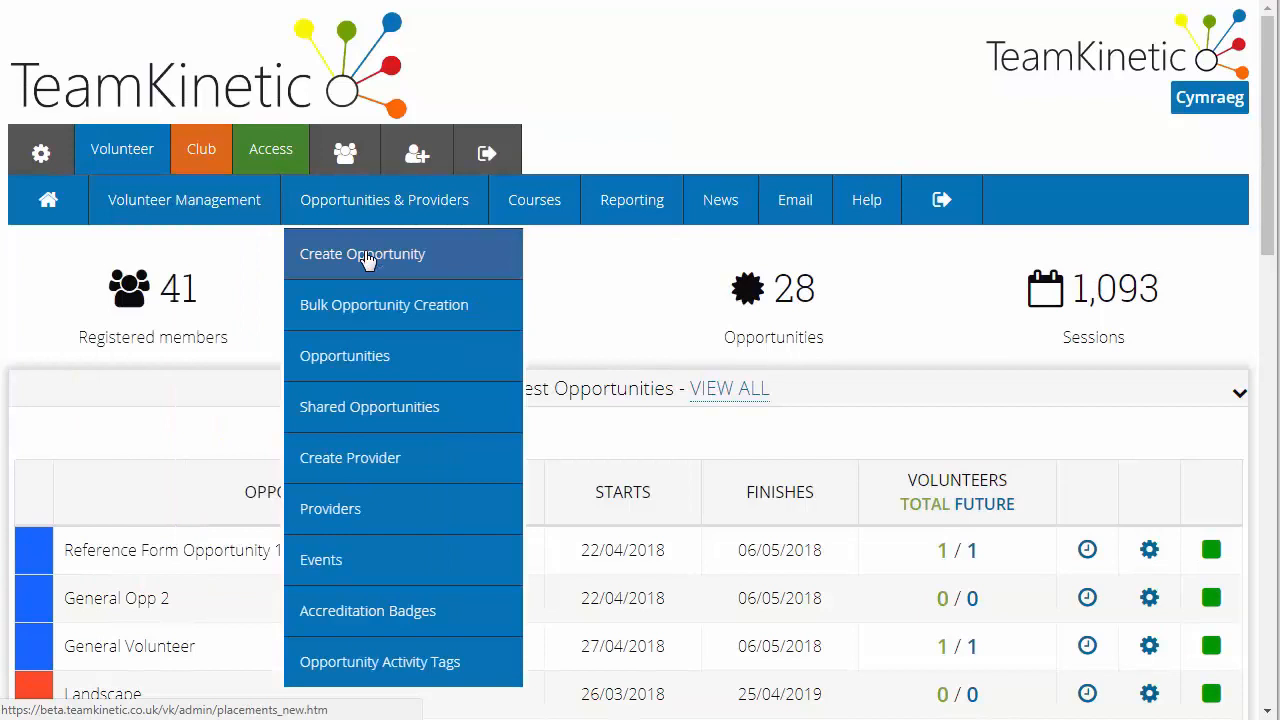
{"action": "left_click", "coordinate": [366, 255]}
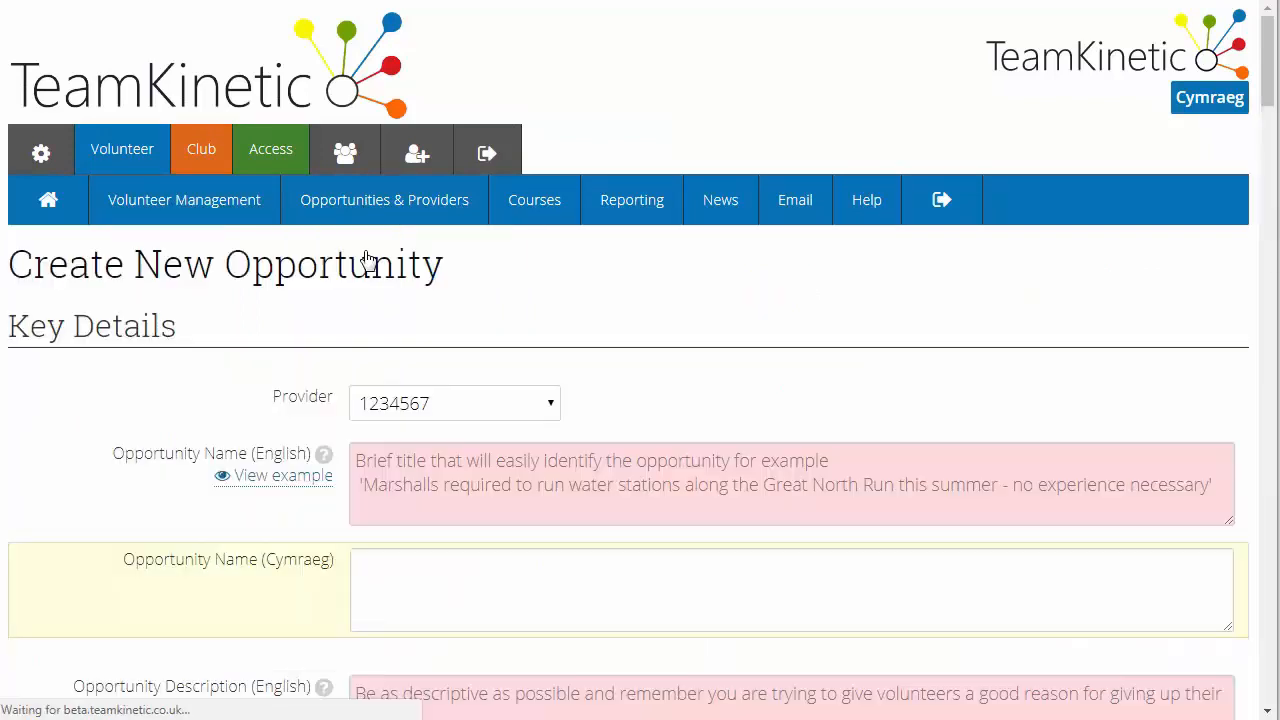
{"action": "left_click", "coordinate": [452, 406]}
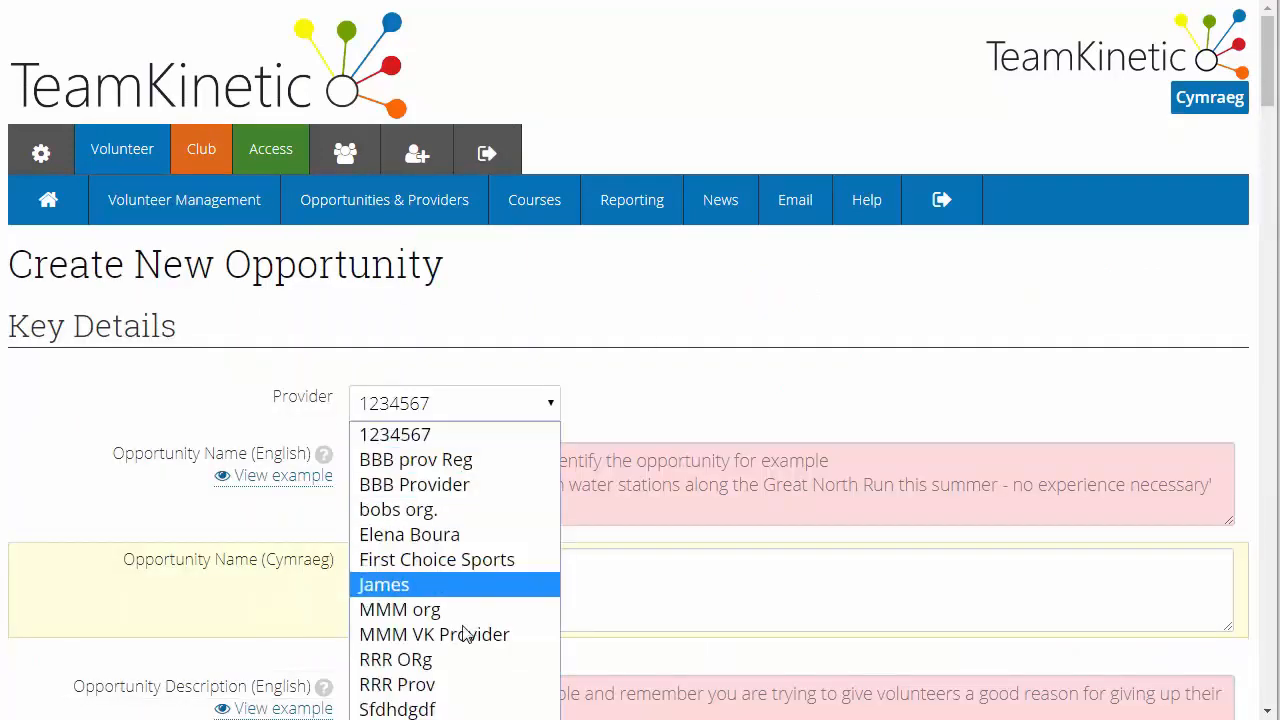
{"action": "left_click", "coordinate": [464, 584]}
{"action": "scroll", "coordinate": [560, 368], "scroll_direction": "down", "scroll_amount": 2}
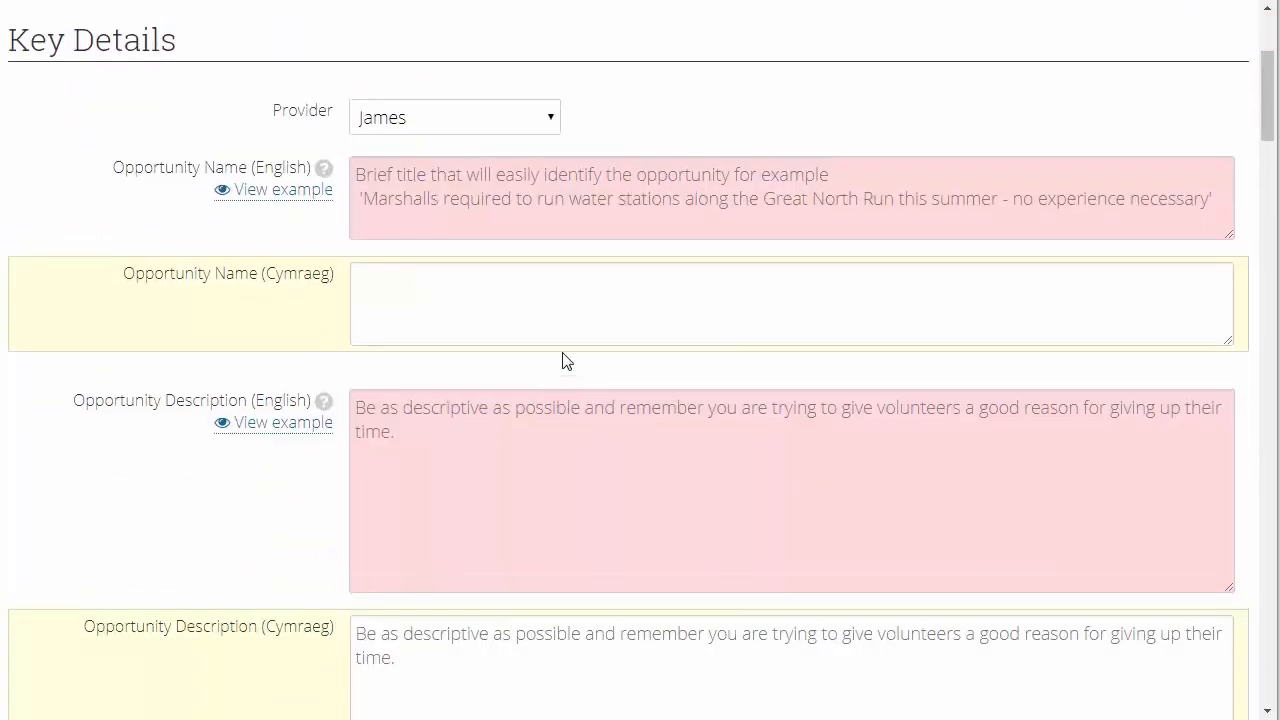
{"action": "scroll", "coordinate": [563, 360], "scroll_direction": "up", "scroll_amount": 2}
Enter "Reference Form Opportunity" as the English opportunity name and "dsfsdfsdf" as the English description
{"action": "left_click", "coordinate": [459, 376]}
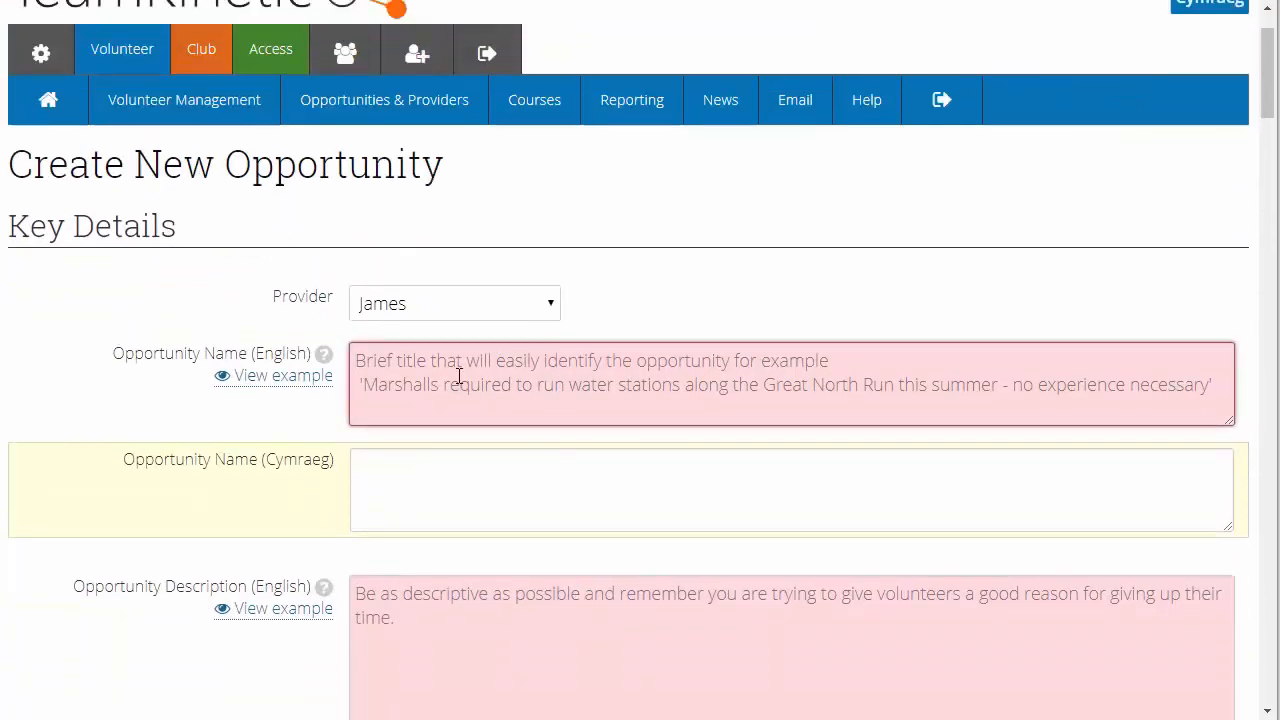
{"action": "type", "text": "Referenc"}
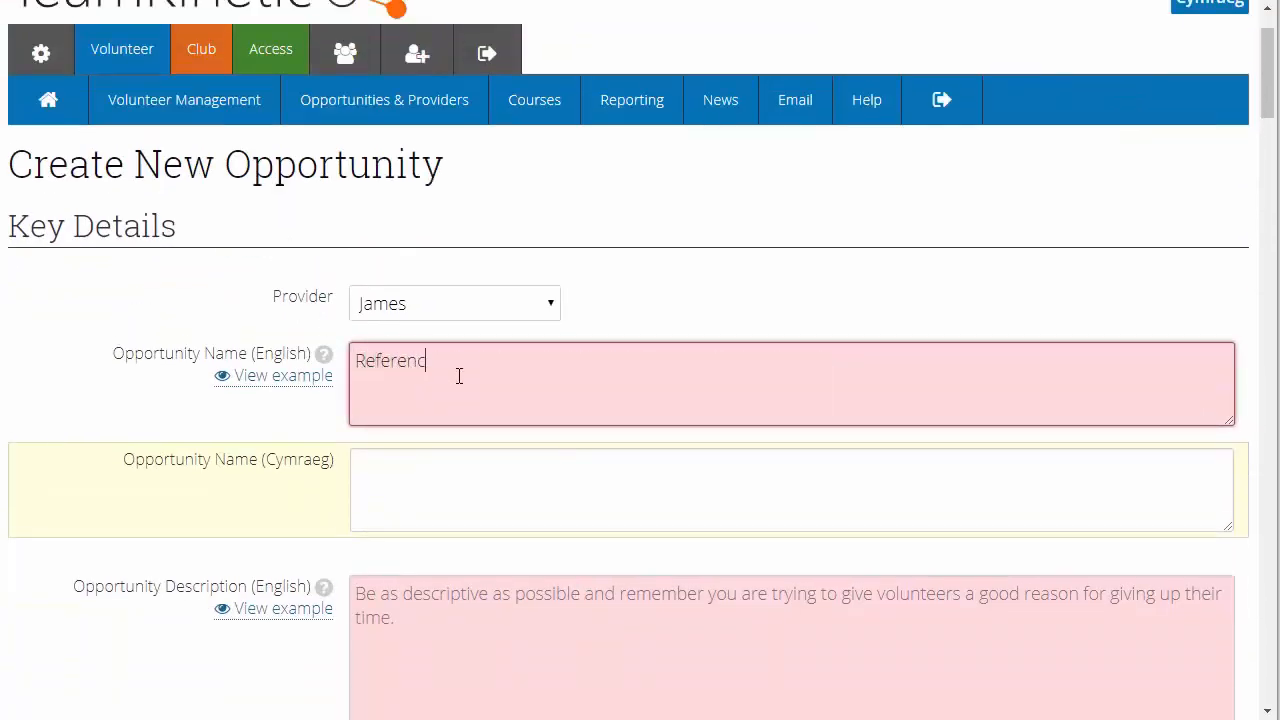
{"action": "type", "text": "e Form Opportunity"}
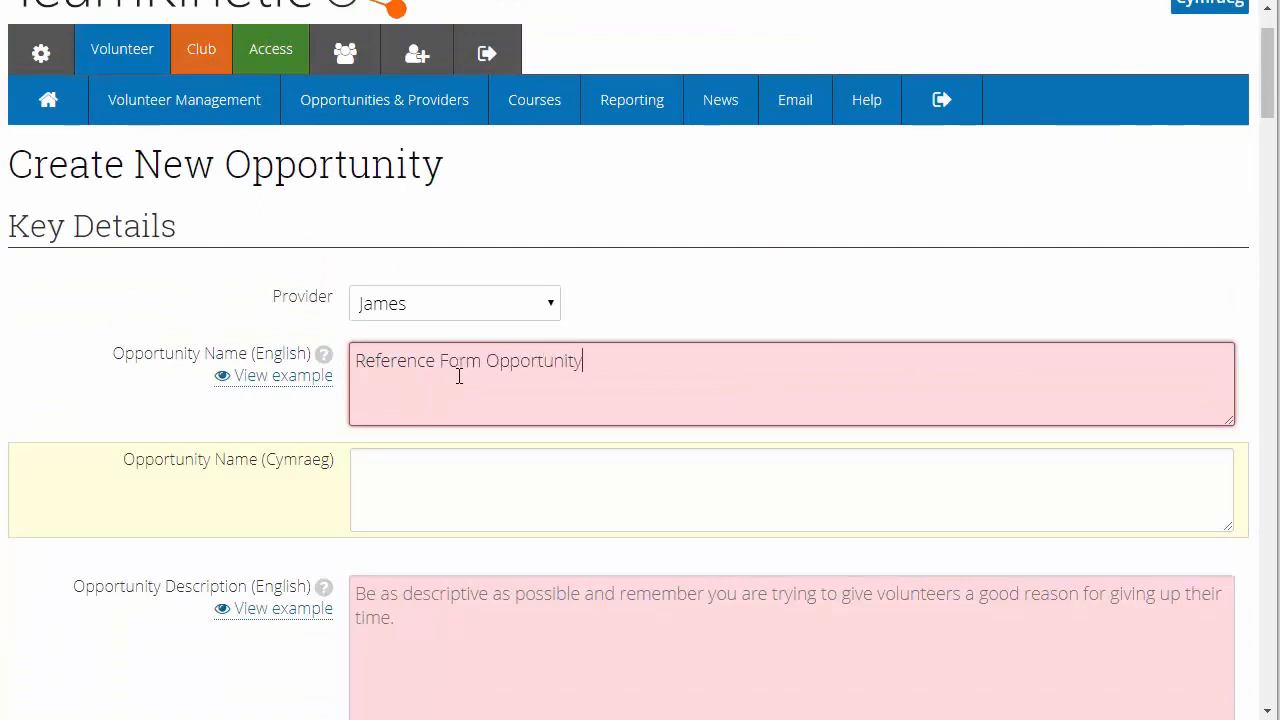
{"action": "left_click", "coordinate": [445, 598]}
{"action": "type", "text": "dsfsdfsdf"}
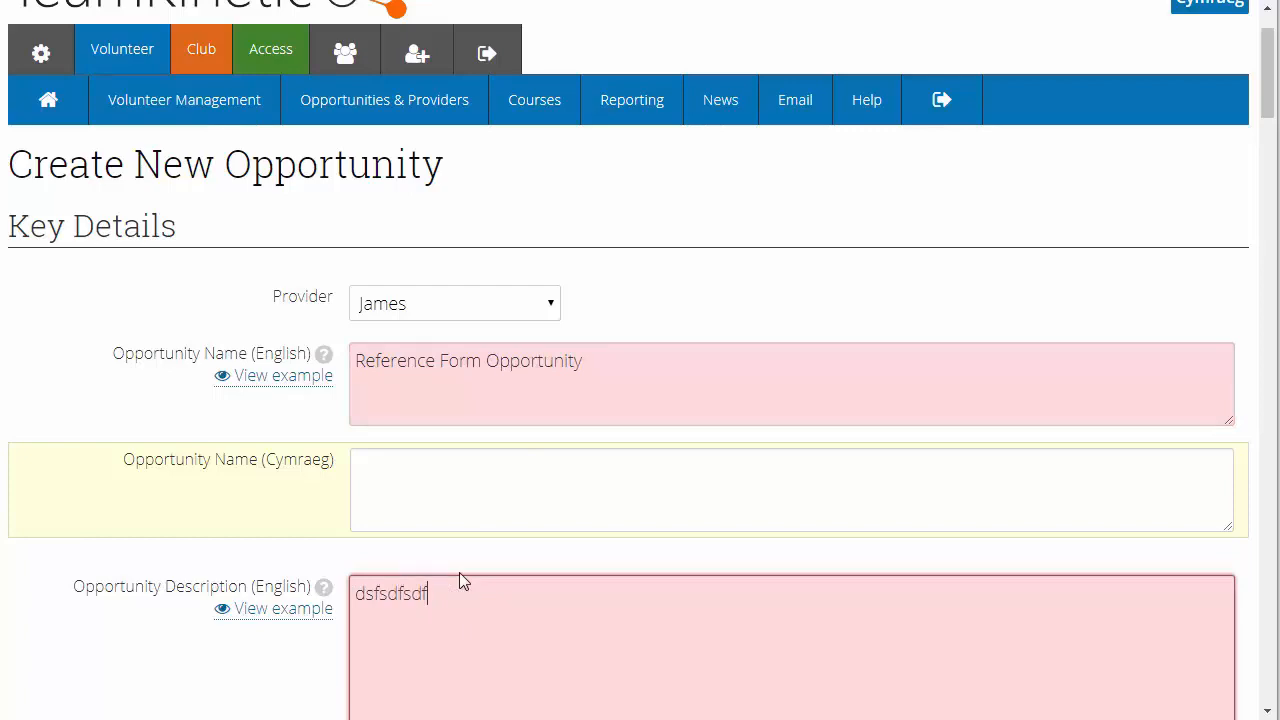
Add the suggested tag "assisting" and use the provider's address as the opportunity location
{"action": "scroll", "coordinate": [463, 592], "scroll_direction": "down", "scroll_amount": 5}
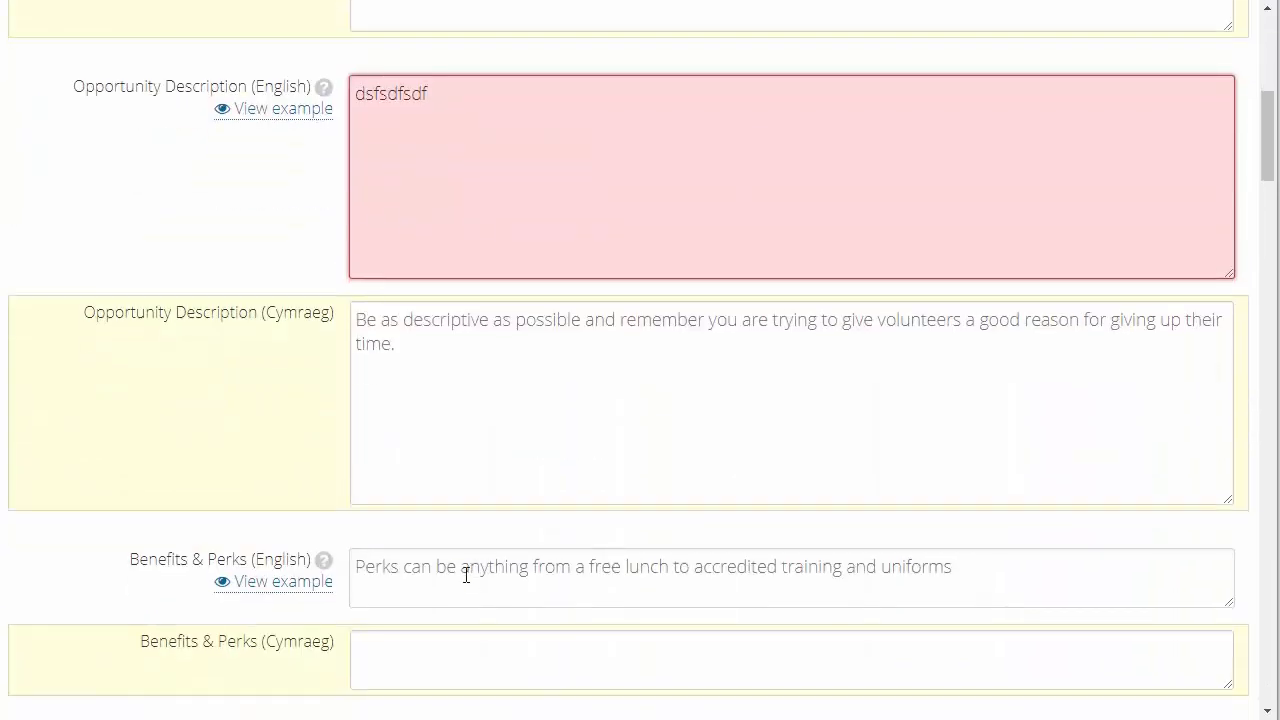
{"action": "scroll", "coordinate": [465, 575], "scroll_direction": "down", "scroll_amount": 6}
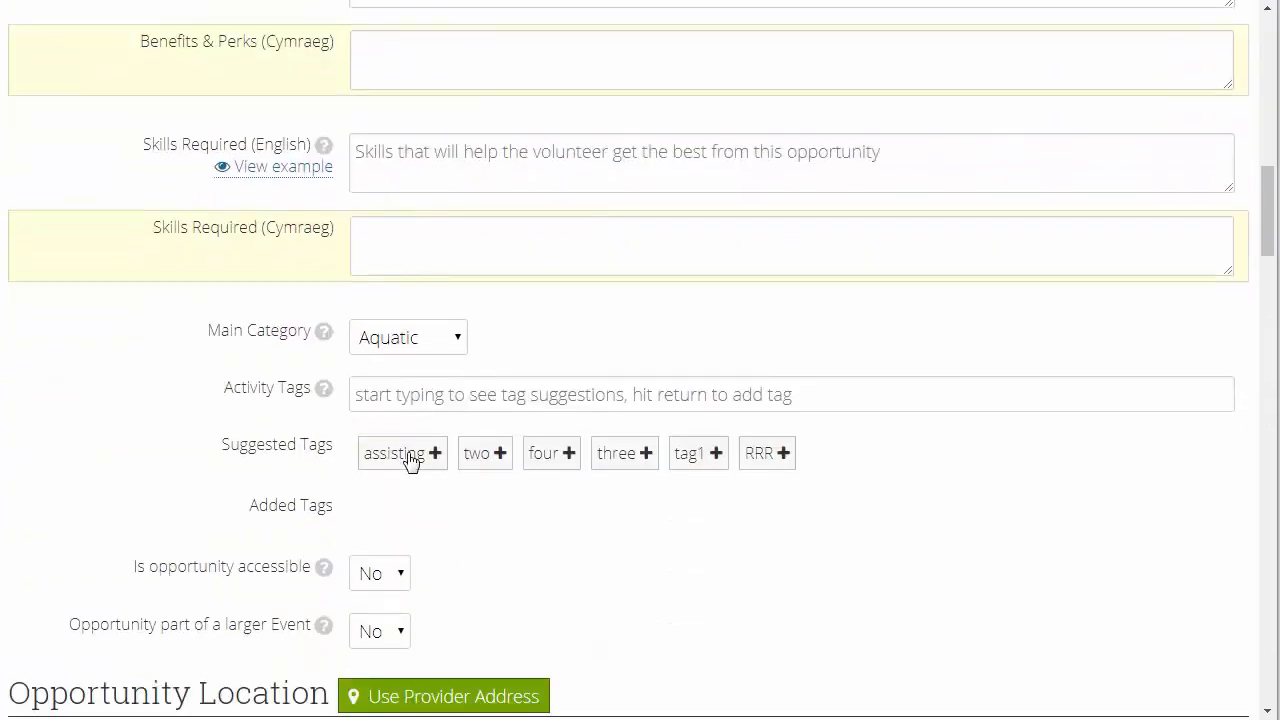
{"action": "left_click", "coordinate": [410, 460]}
{"action": "scroll", "coordinate": [463, 514], "scroll_direction": "down", "scroll_amount": 3}
{"action": "left_click", "coordinate": [451, 406]}
{"action": "scroll", "coordinate": [520, 540], "scroll_direction": "down", "scroll_amount": 3}
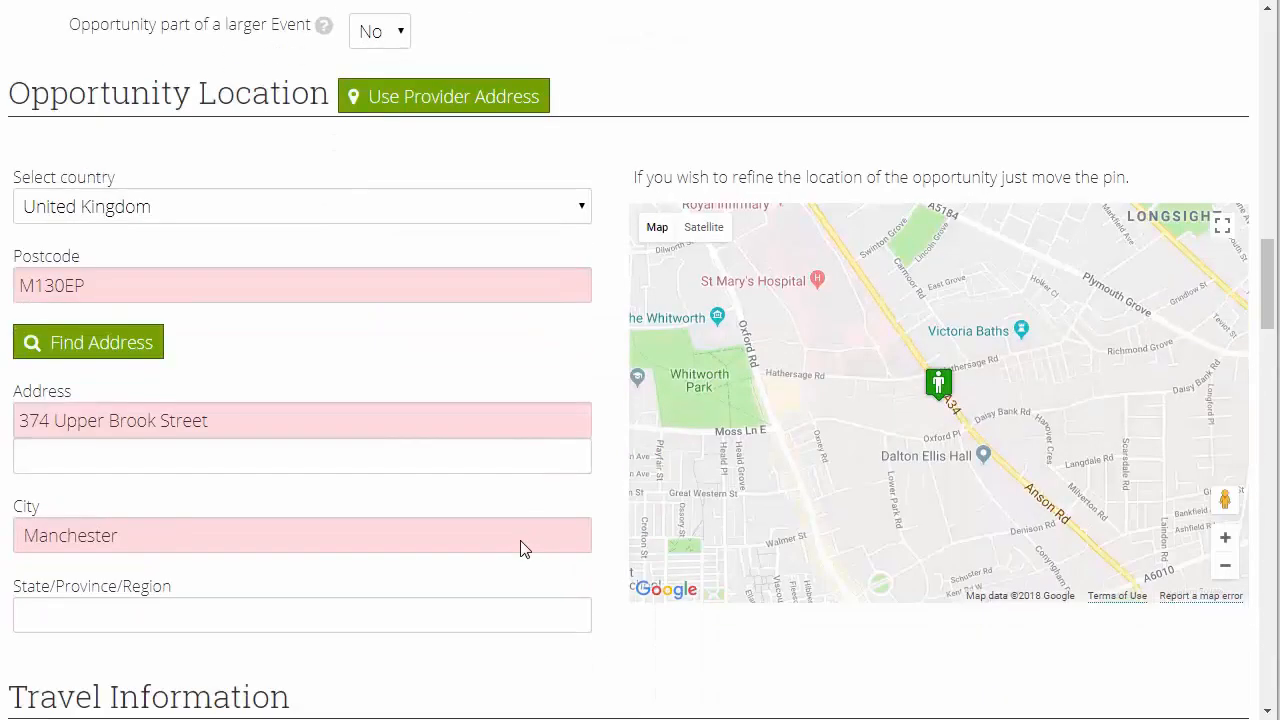
{"action": "scroll", "coordinate": [520, 540], "scroll_direction": "up", "scroll_amount": 3}
{"action": "scroll", "coordinate": [522, 541], "scroll_direction": "up", "scroll_amount": 4}
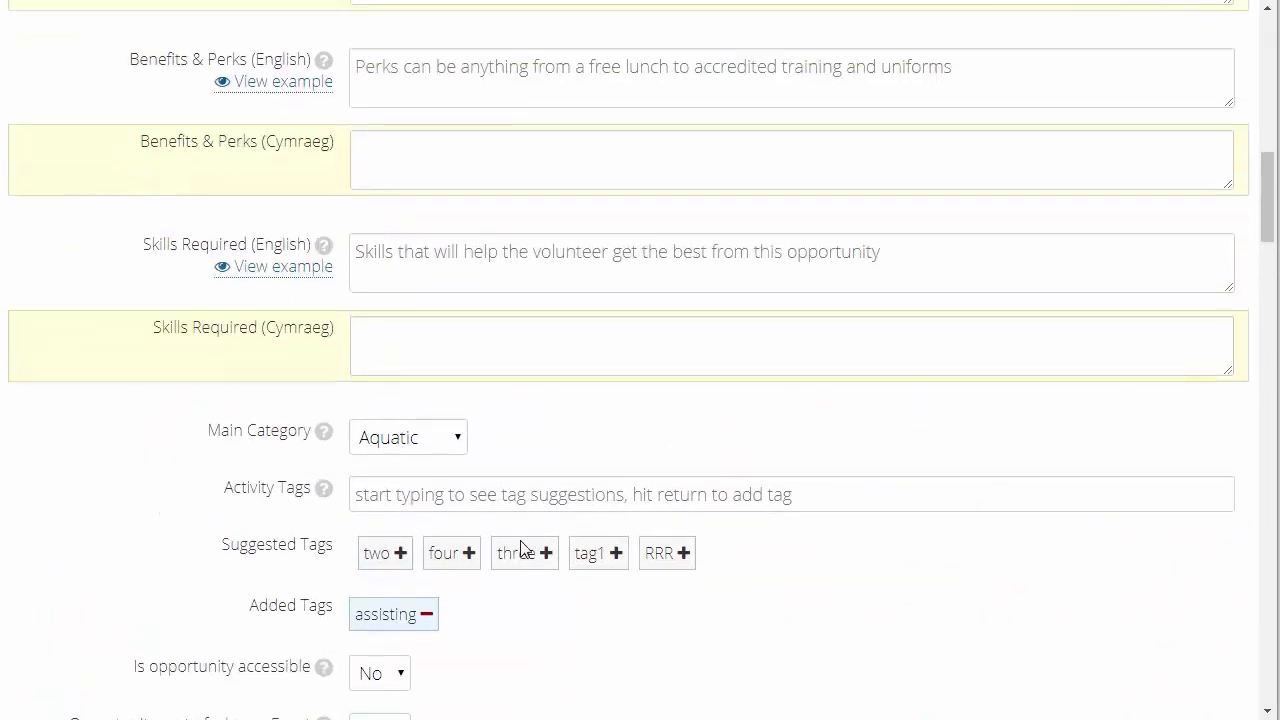
Set the opportunity to ask for references when joining, with "Steves Reference Form 3" as the preferred reference form
{"action": "scroll", "coordinate": [522, 545], "scroll_direction": "down", "scroll_amount": 8}
{"action": "scroll", "coordinate": [522, 541], "scroll_direction": "down", "scroll_amount": 7}
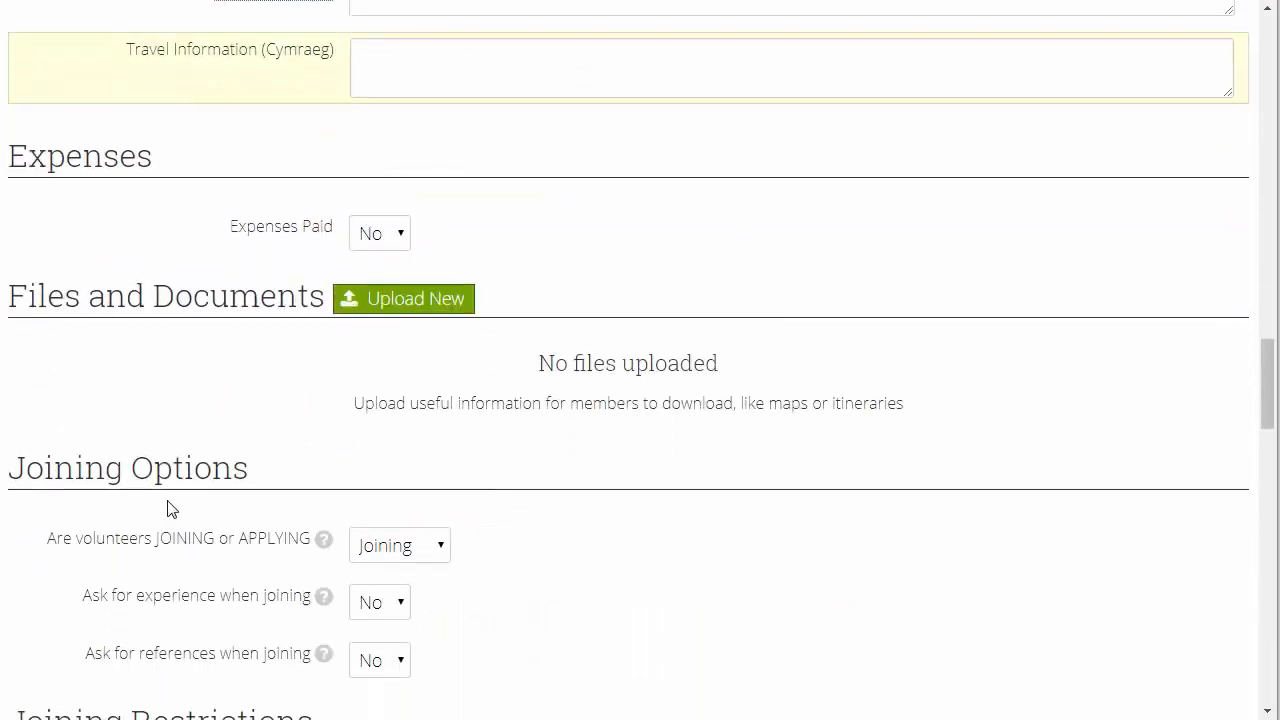
{"action": "left_click_drag", "start_coordinate": [152, 467], "coordinate": [8, 467]}
{"action": "scroll", "coordinate": [500, 469], "scroll_direction": "down", "scroll_amount": 1}
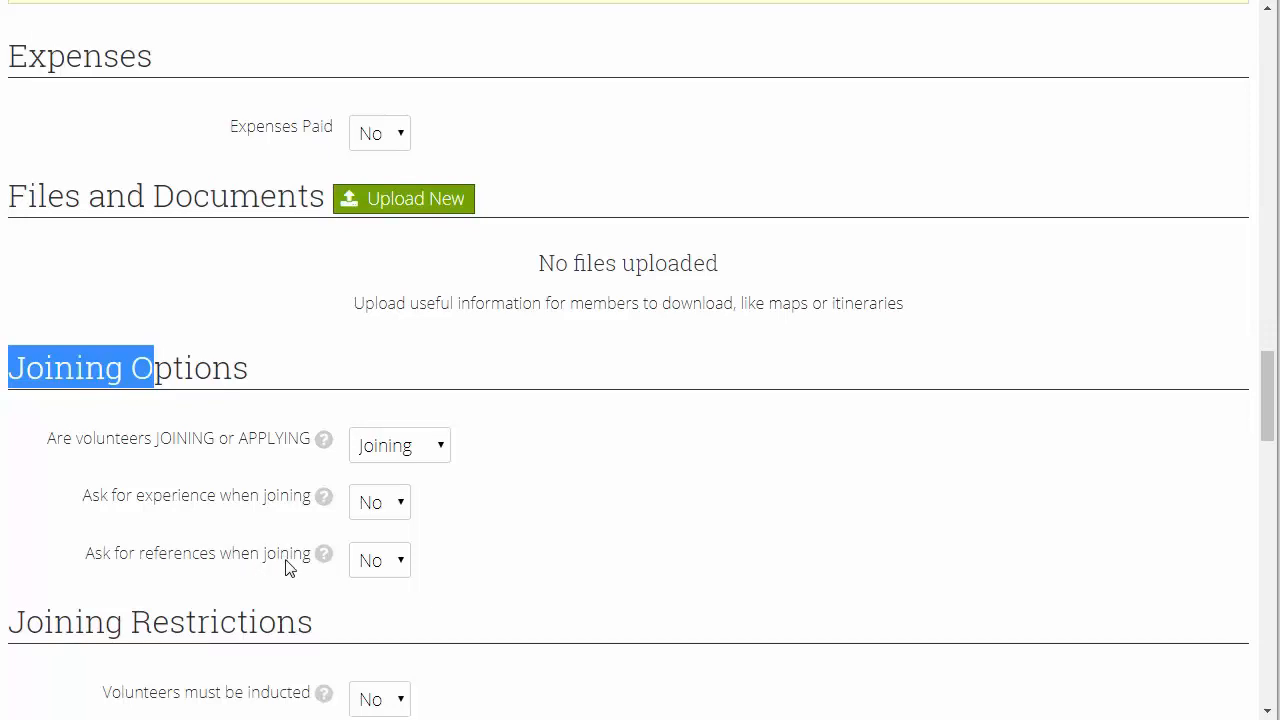
{"action": "scroll", "coordinate": [490, 568], "scroll_direction": "down", "scroll_amount": 1}
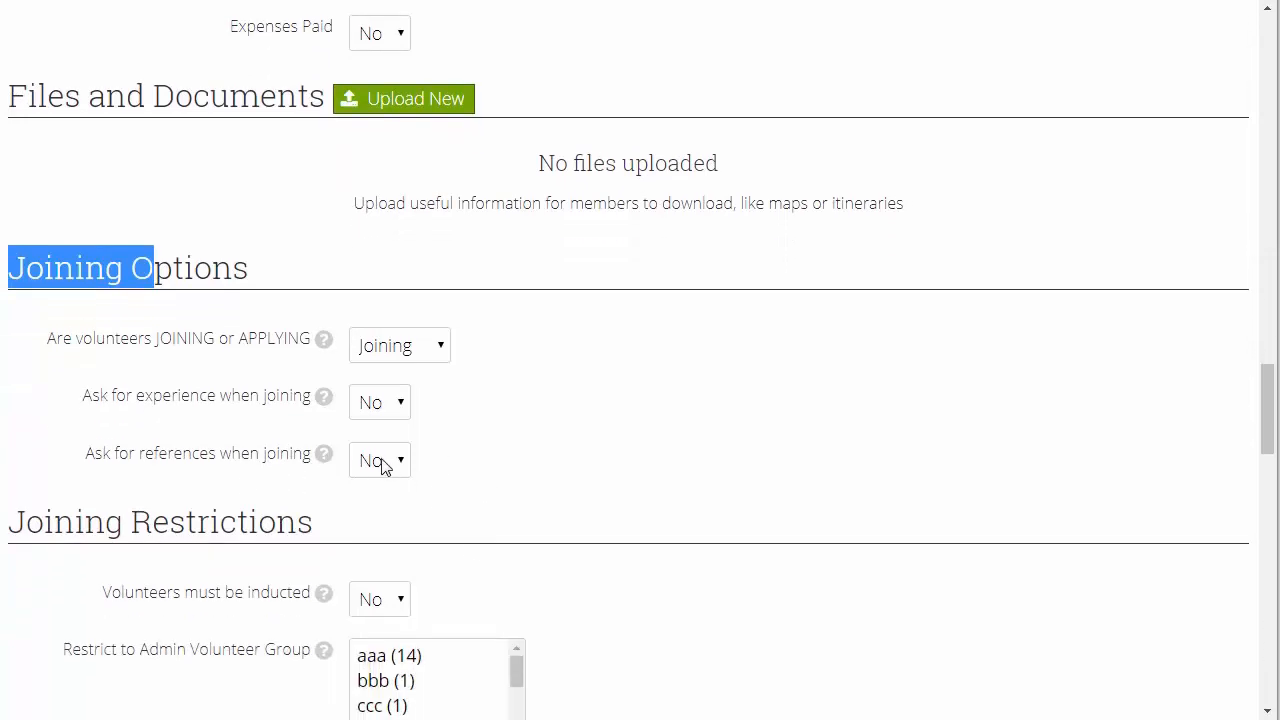
{"action": "left_click", "coordinate": [383, 462]}
{"action": "left_click", "coordinate": [394, 518]}
{"action": "scroll", "coordinate": [558, 468], "scroll_direction": "down", "scroll_amount": 1}
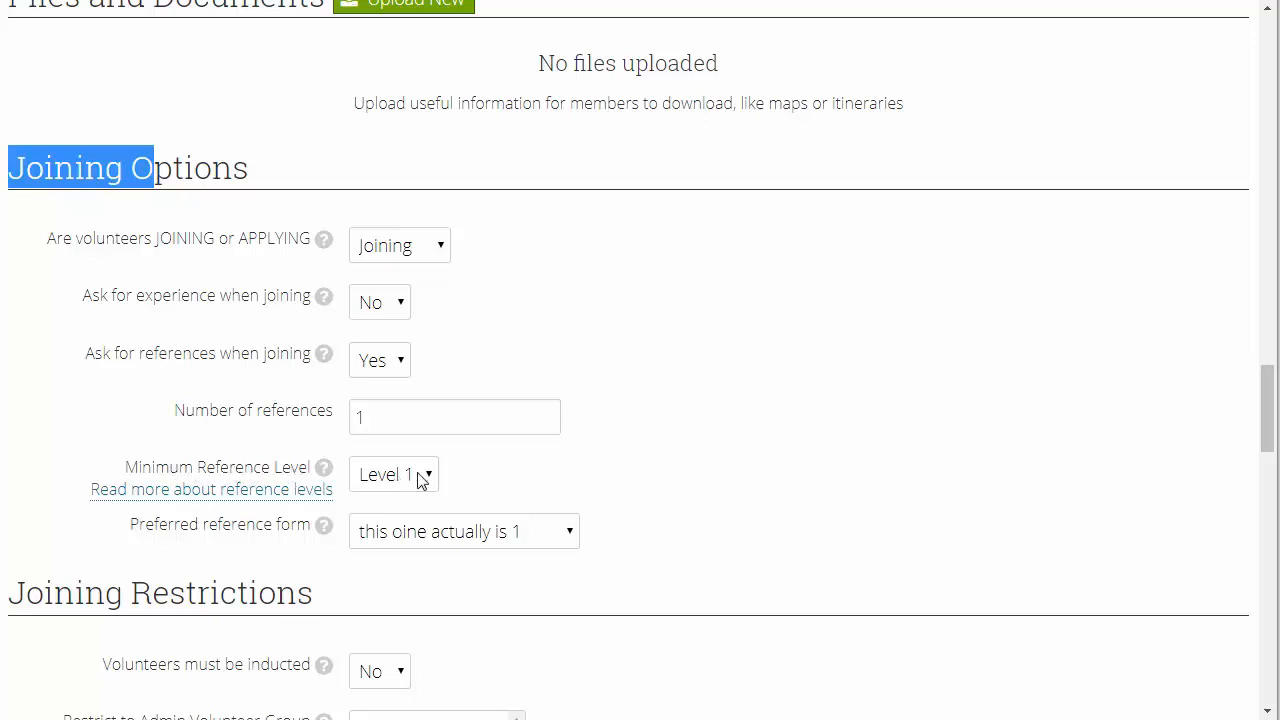
{"action": "left_click", "coordinate": [420, 536]}
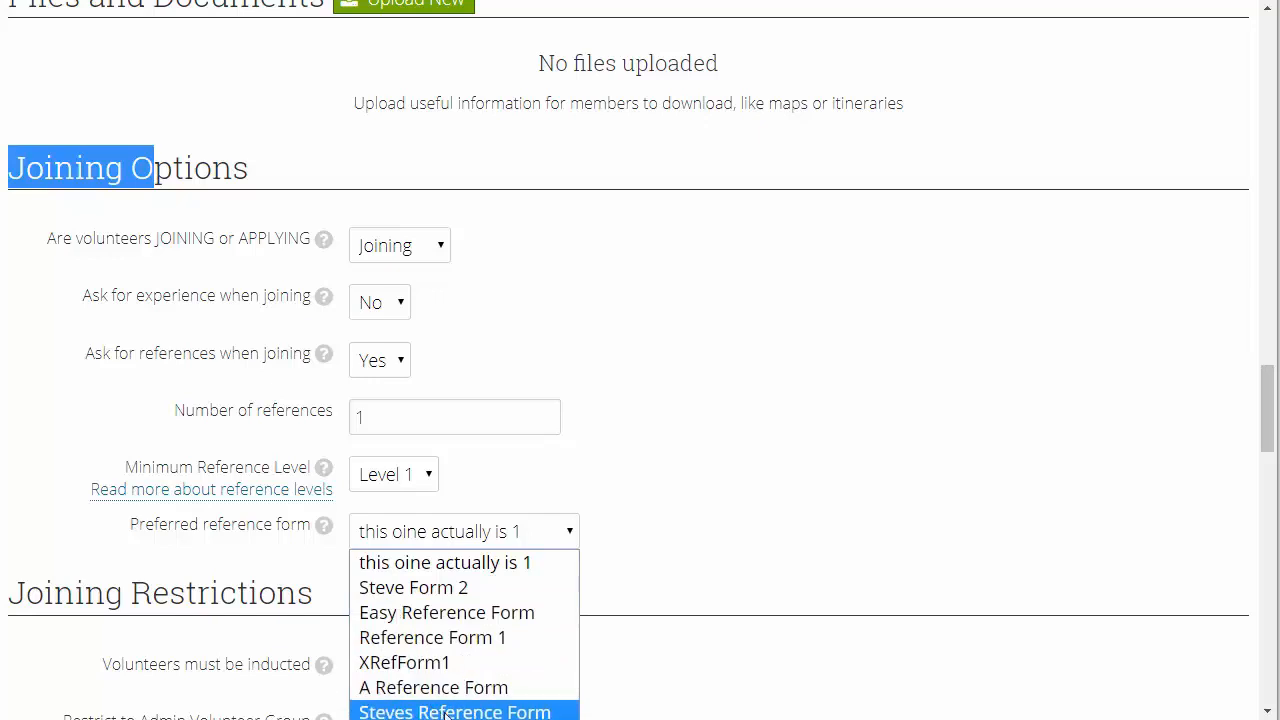
{"action": "left_click", "coordinate": [486, 719]}
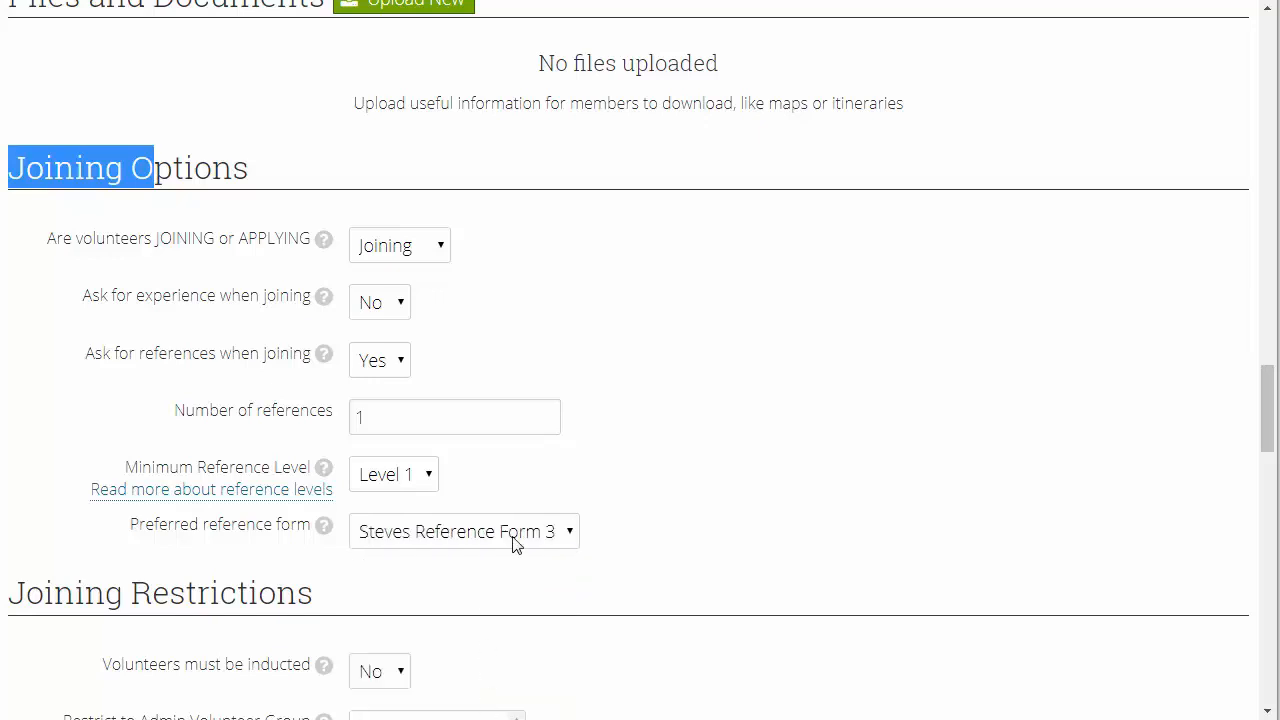
Set the opportunity's session type to Flexible Opportunity
{"action": "scroll", "coordinate": [719, 546], "scroll_direction": "down", "scroll_amount": 4}
{"action": "scroll", "coordinate": [717, 545], "scroll_direction": "down", "scroll_amount": 15}
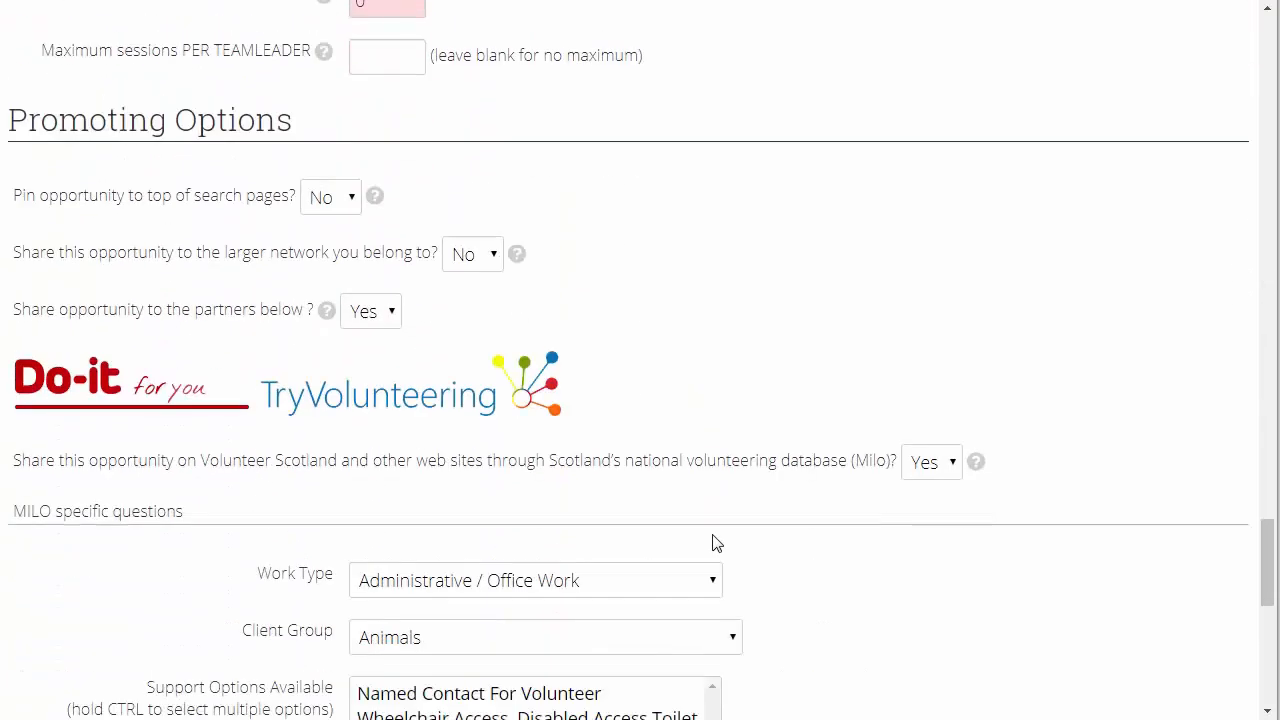
{"action": "left_click", "coordinate": [258, 490]}
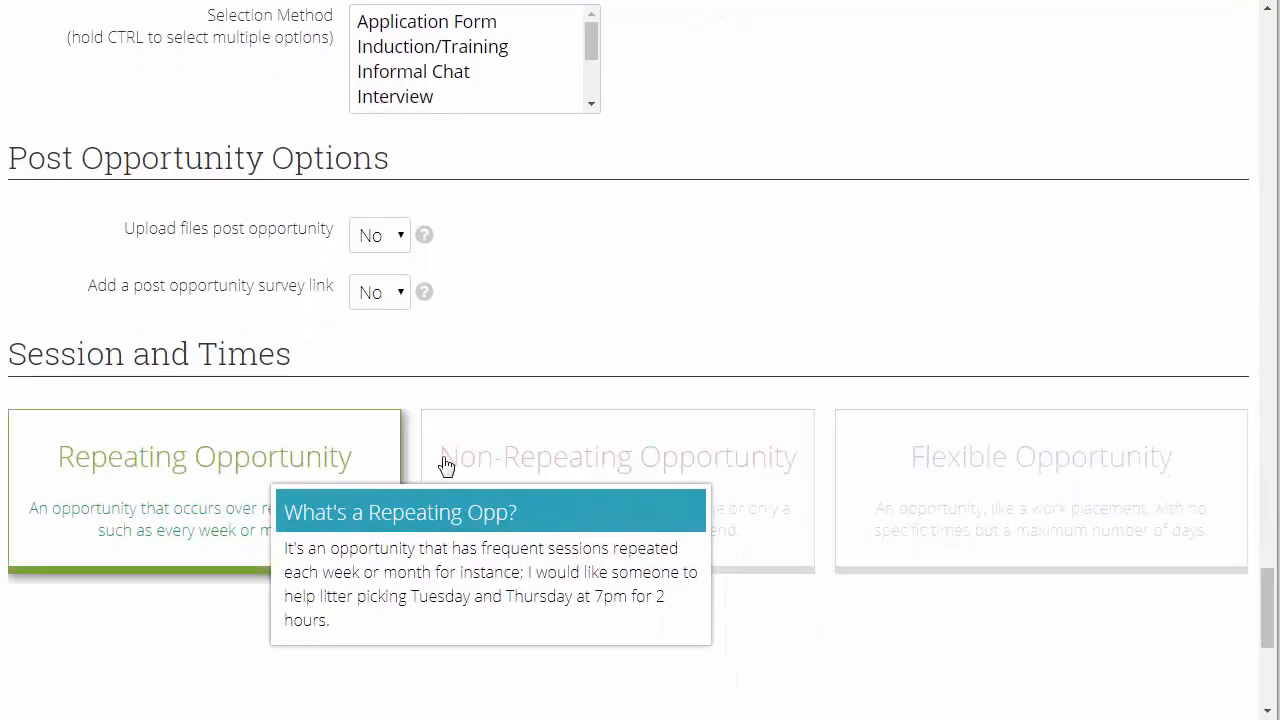
{"action": "scroll", "coordinate": [628, 386], "scroll_direction": "down", "scroll_amount": 3}
{"action": "left_click", "coordinate": [954, 288]}
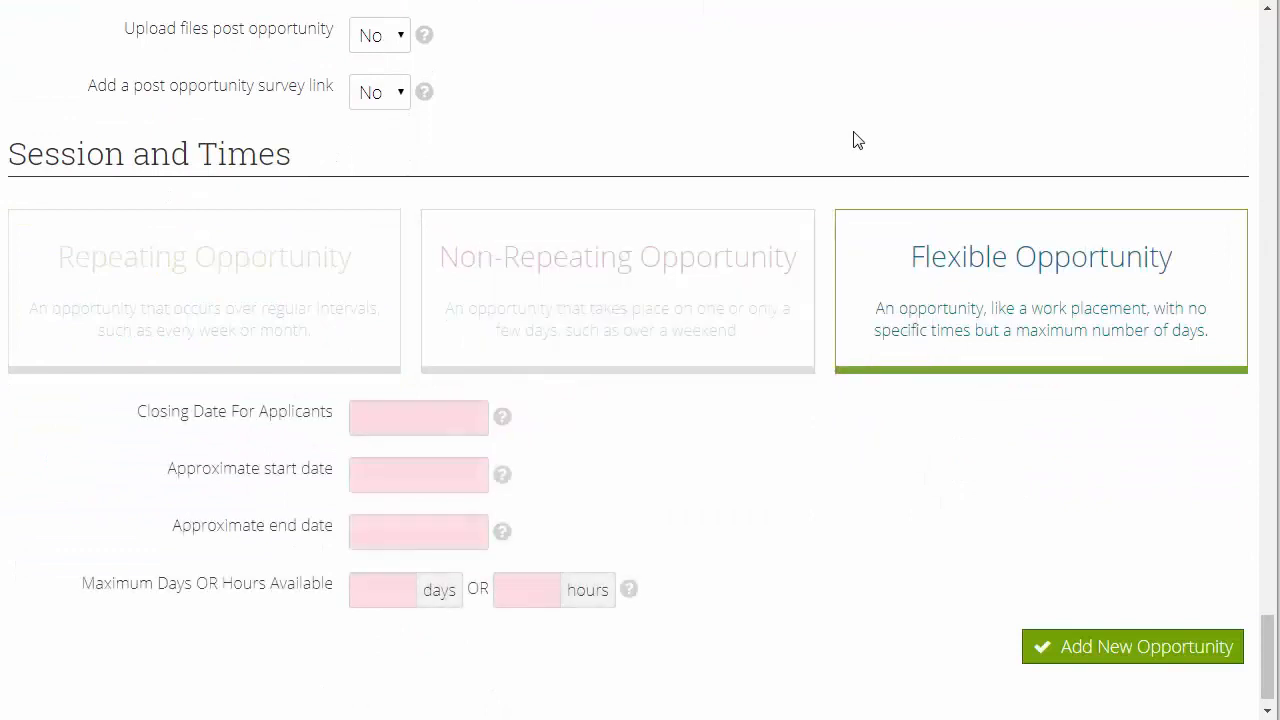
Set the closing date for applicants to 21/04/2018, the approximate start to 22/04/2018 and the approximate end to 29/04/2018
{"action": "left_click", "coordinate": [376, 426]}
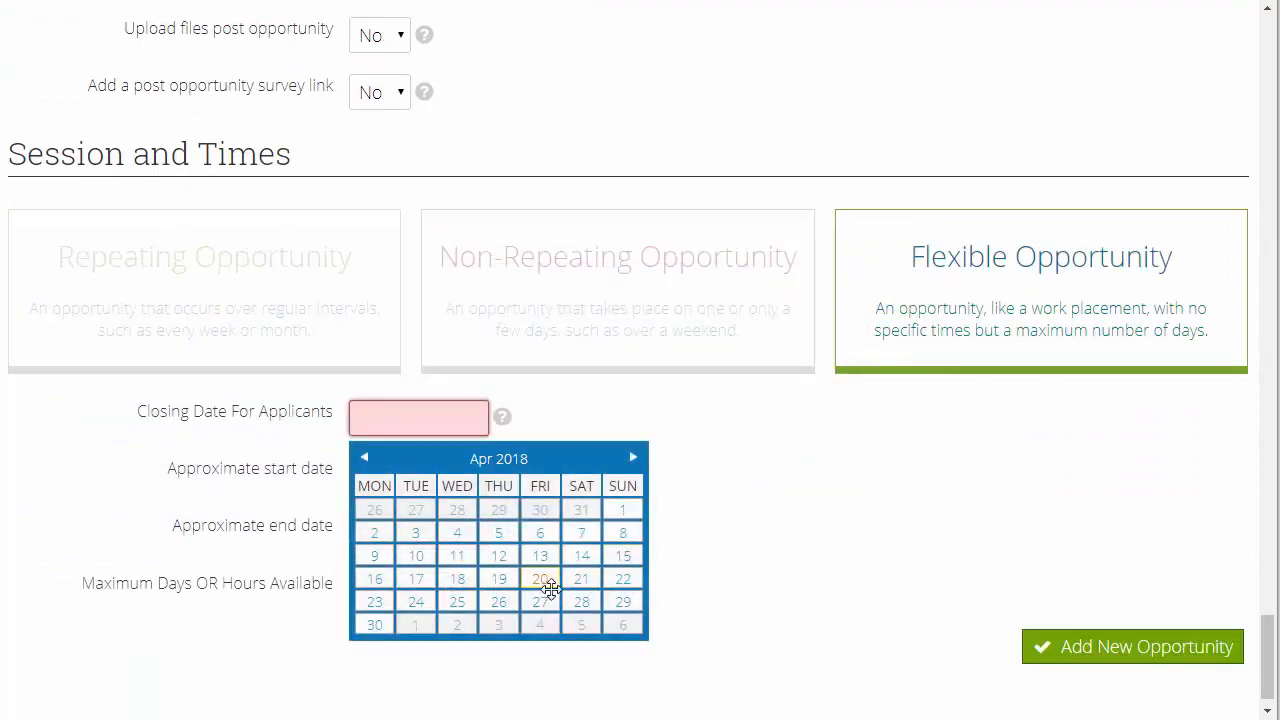
{"action": "left_click", "coordinate": [580, 590]}
{"action": "left_click", "coordinate": [397, 477]}
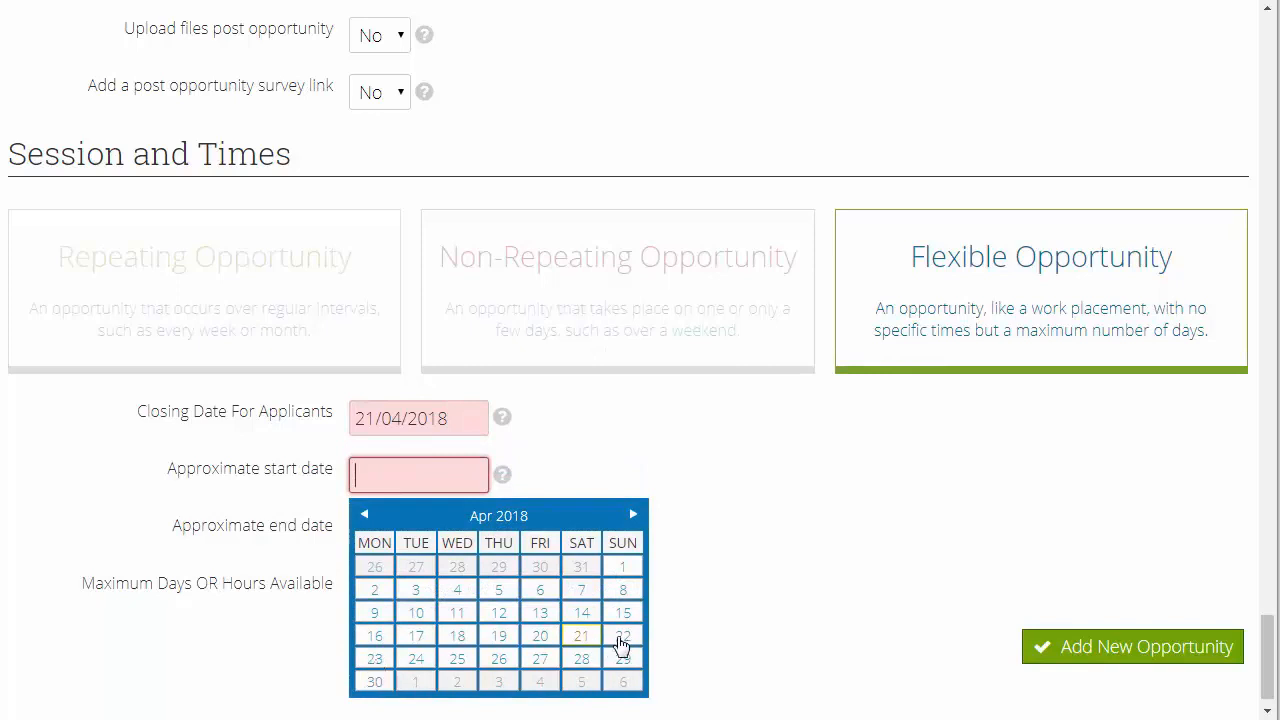
{"action": "left_click", "coordinate": [621, 642]}
{"action": "left_click", "coordinate": [392, 532]}
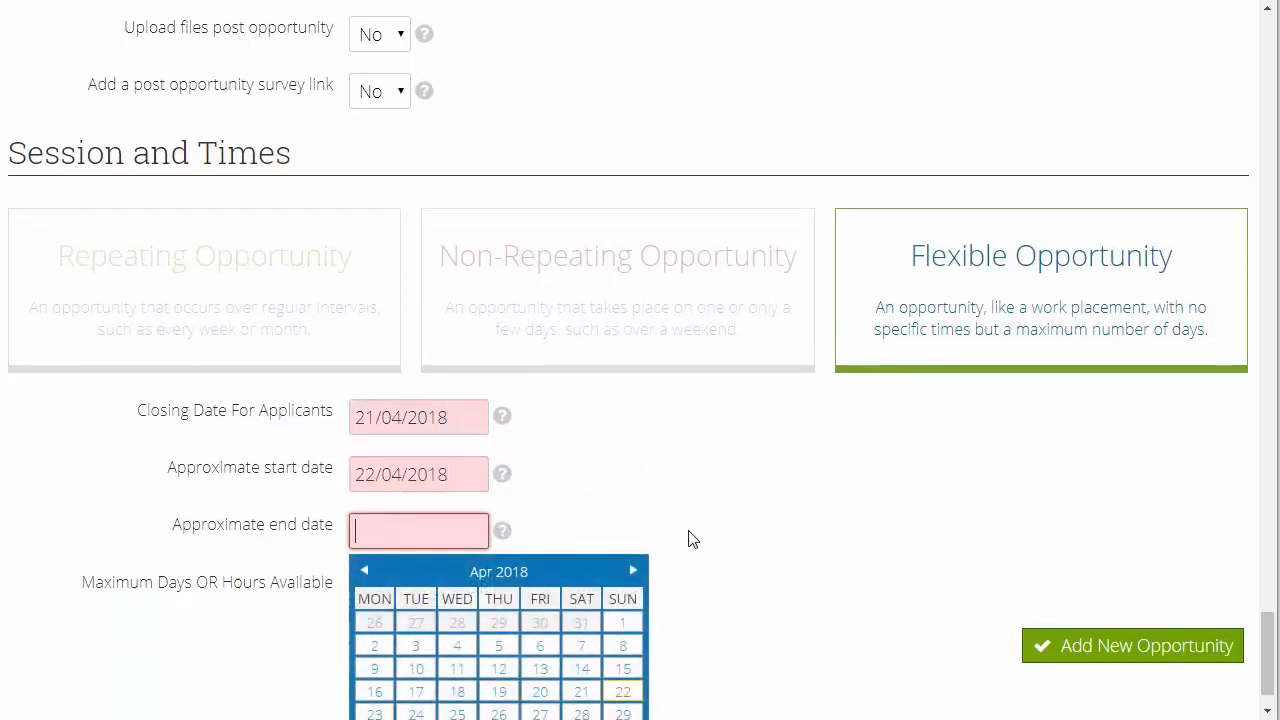
{"action": "scroll", "coordinate": [640, 600], "scroll_direction": "down", "scroll_amount": 1}
{"action": "left_click", "coordinate": [622, 652]}
{"action": "scroll", "coordinate": [760, 480], "scroll_direction": "down", "scroll_amount": 1}
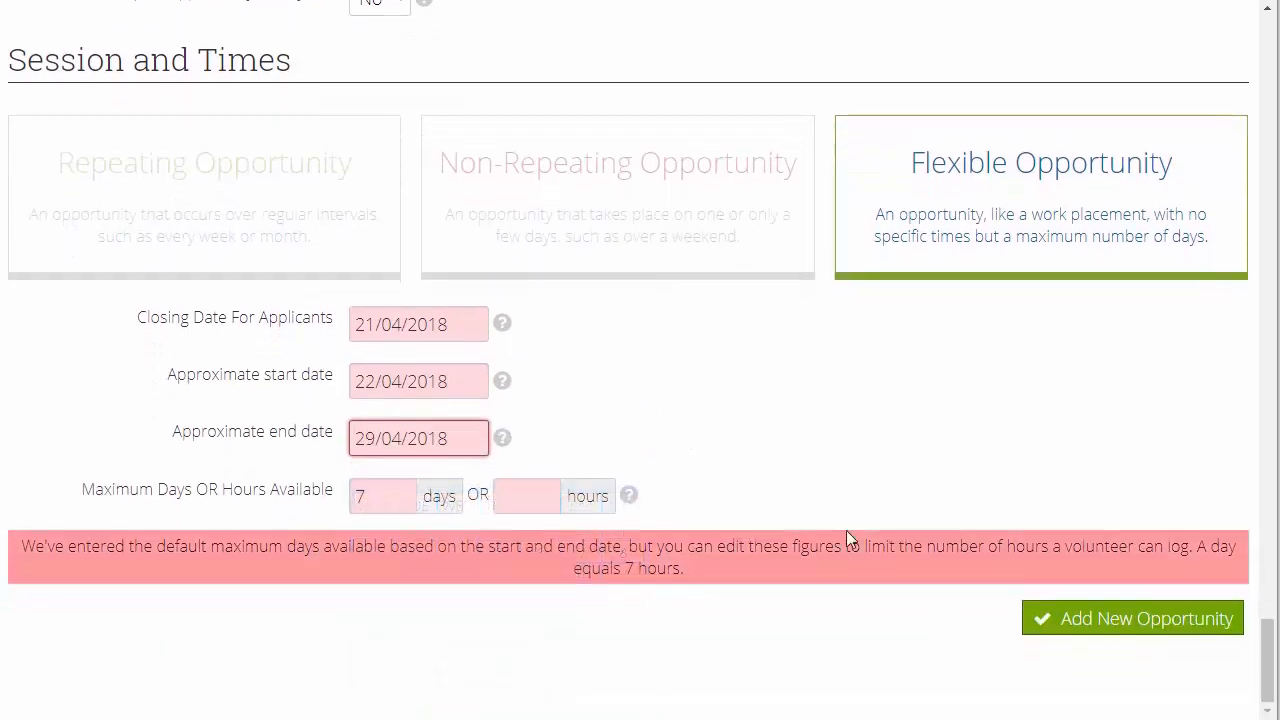
Add the new opportunity and authorise it so that it opens for sign-ups
{"action": "left_click", "coordinate": [1133, 624]}
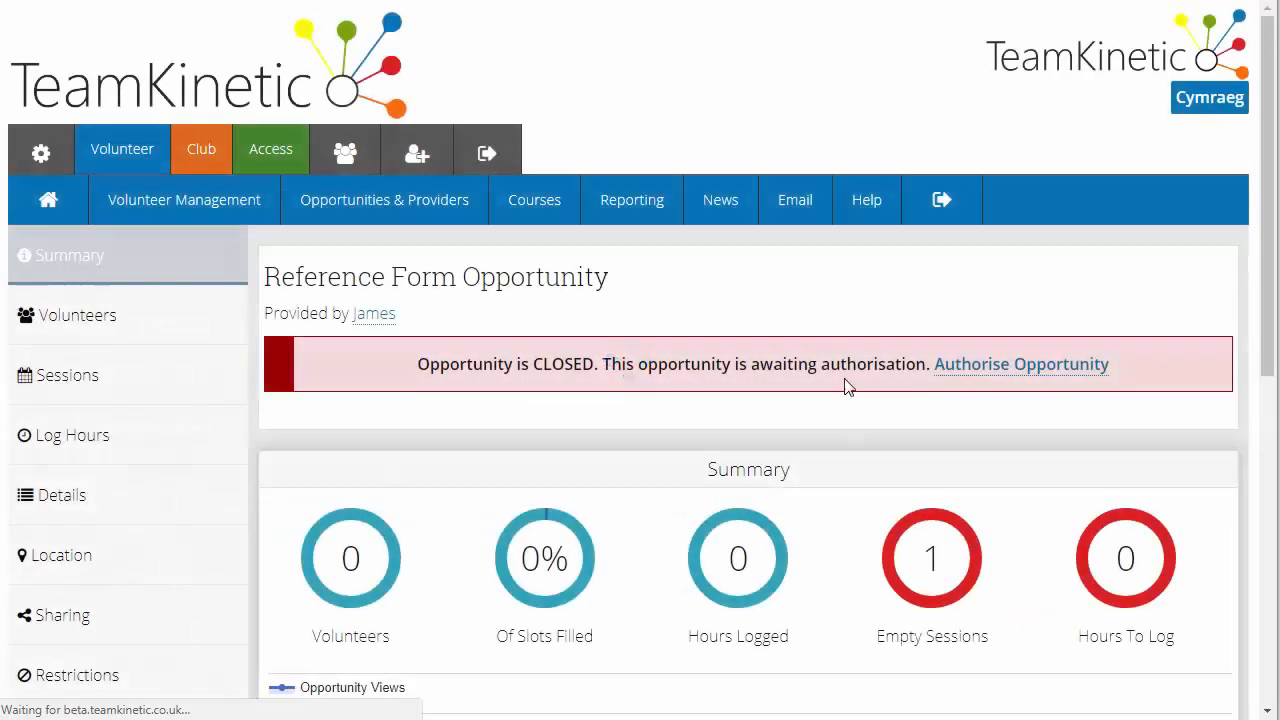
{"action": "left_click", "coordinate": [1023, 366]}
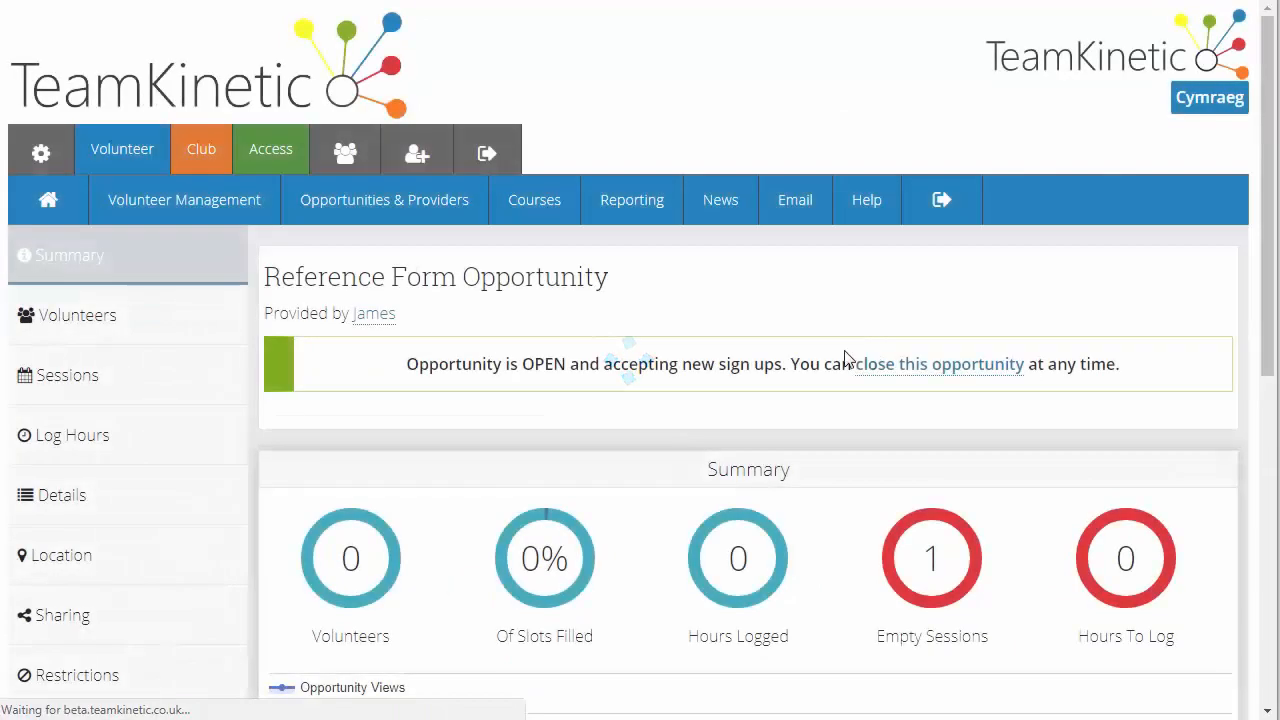
Search for all volunteers without a name or email filter and browse the results list
{"action": "mouse_move", "coordinate": [171, 200]}
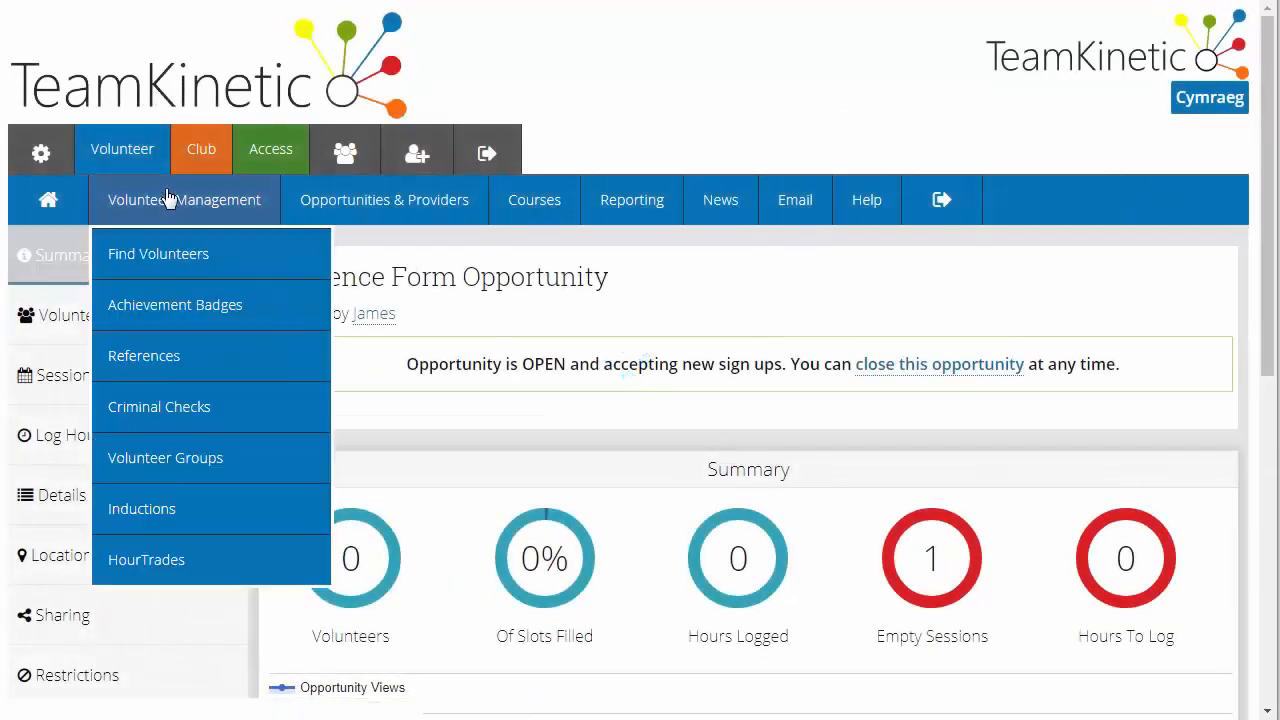
{"action": "left_click", "coordinate": [176, 263]}
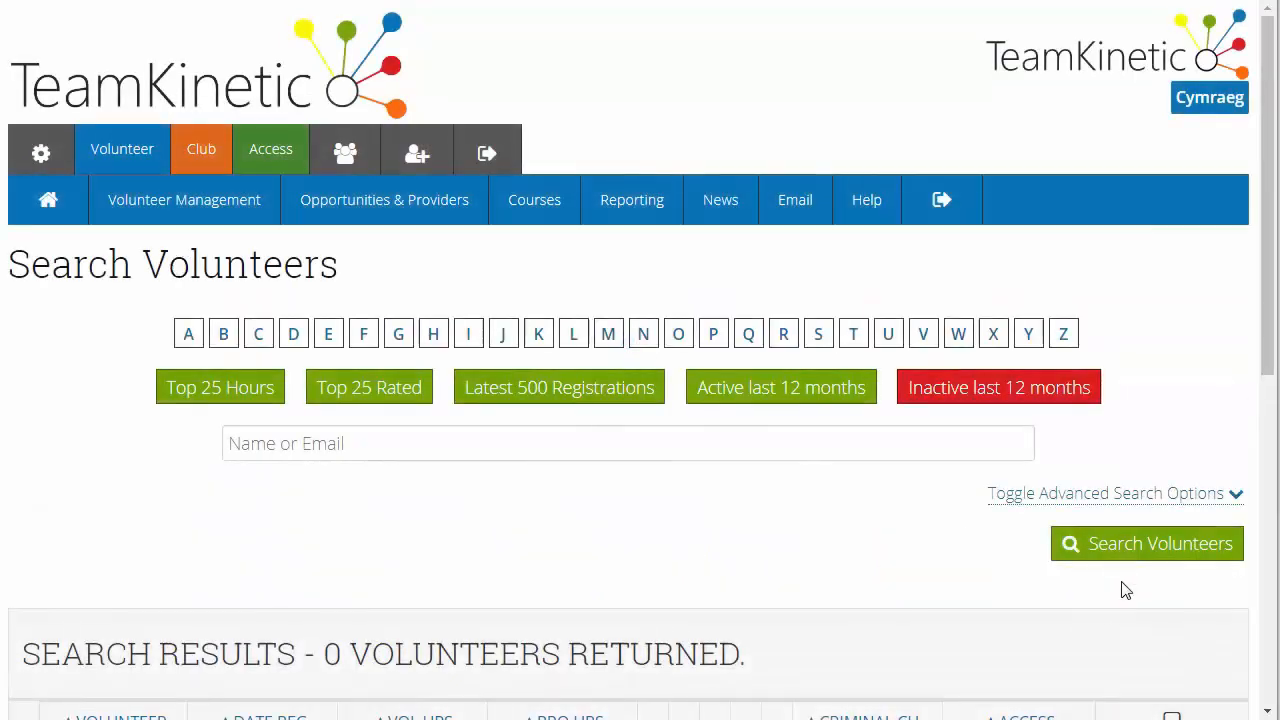
{"action": "left_click", "coordinate": [1126, 551]}
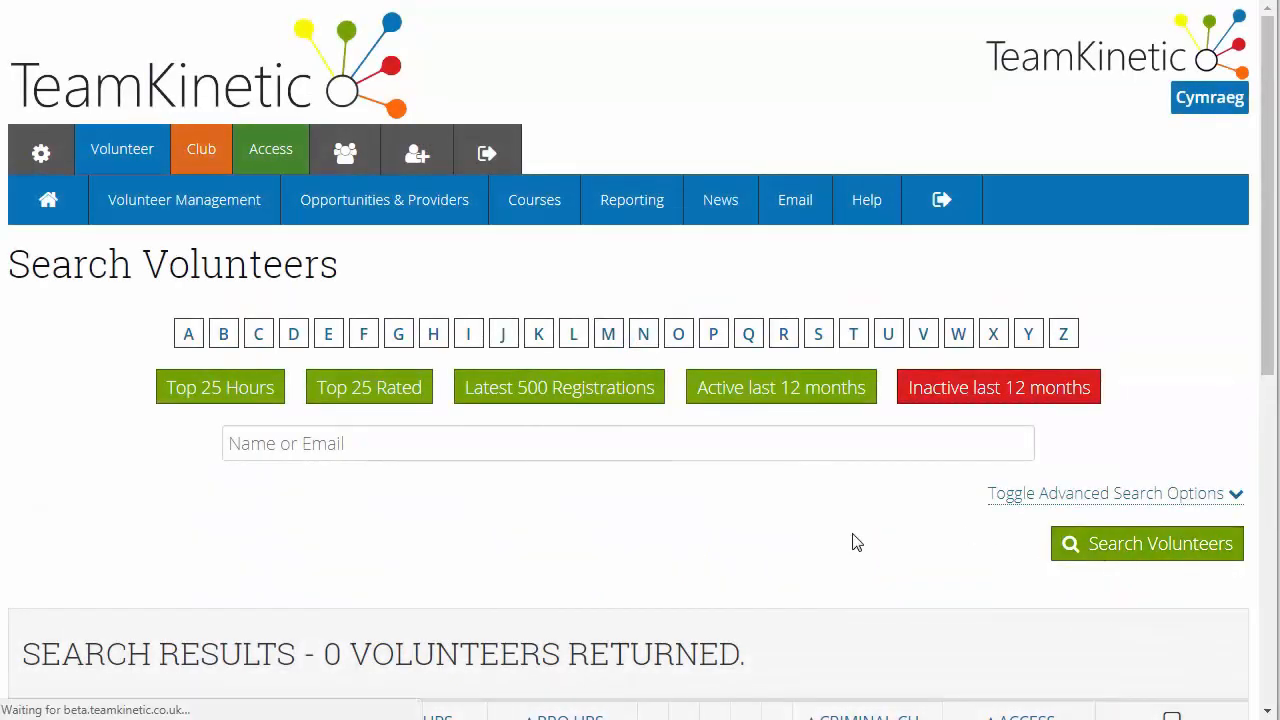
{"action": "scroll", "coordinate": [856, 542], "scroll_direction": "down", "scroll_amount": 4}
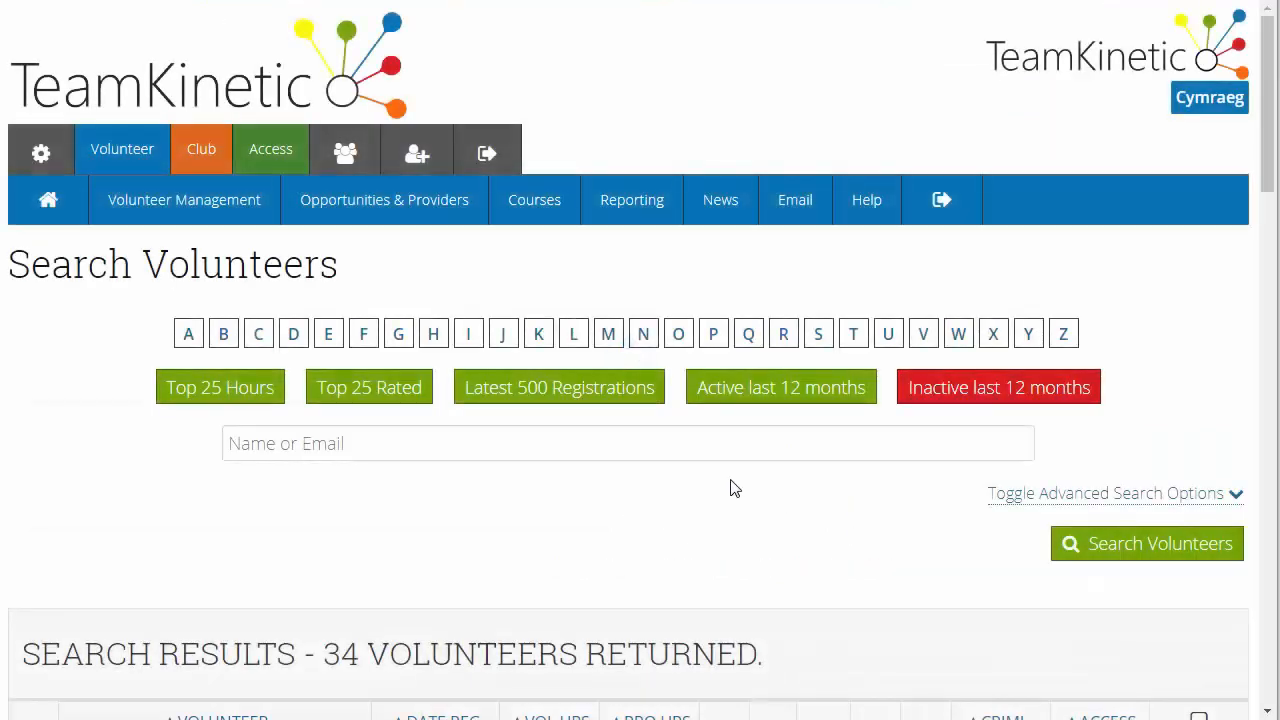
{"action": "scroll", "coordinate": [730, 480], "scroll_direction": "down", "scroll_amount": 5}
{"action": "scroll", "coordinate": [238, 422], "scroll_direction": "down", "scroll_amount": 1}
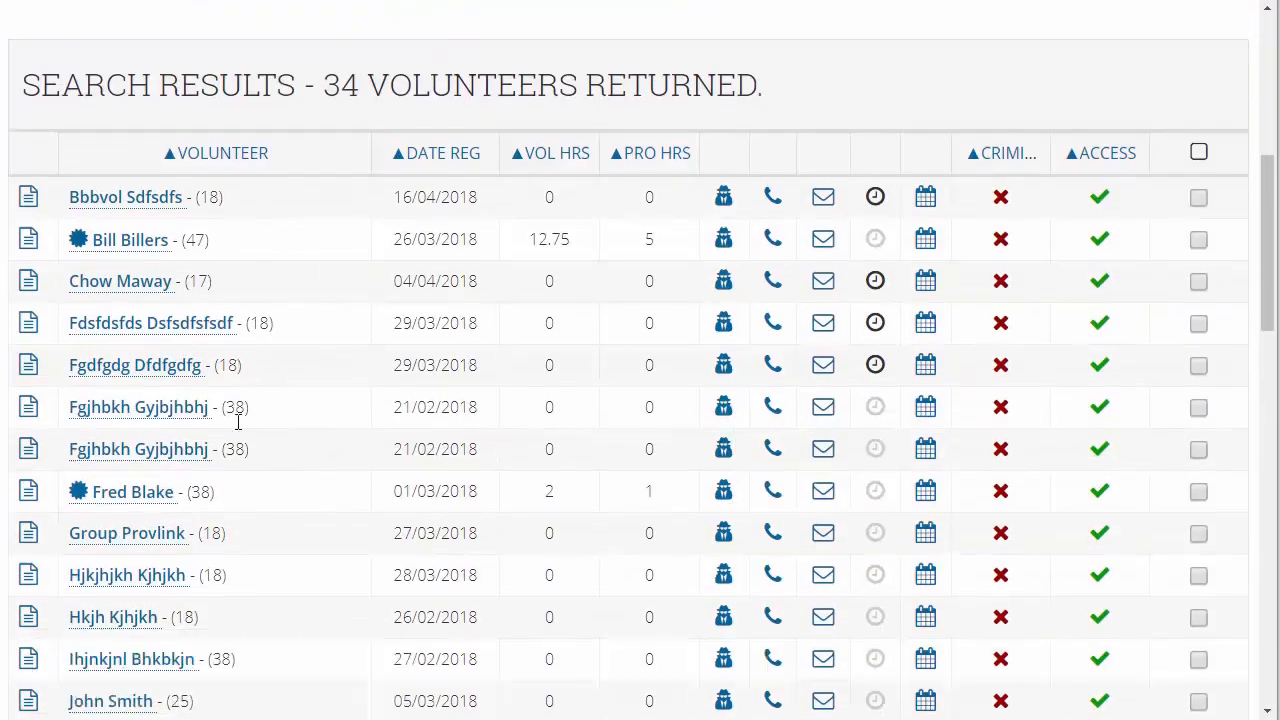
{"action": "scroll", "coordinate": [238, 422], "scroll_direction": "down", "scroll_amount": 8}
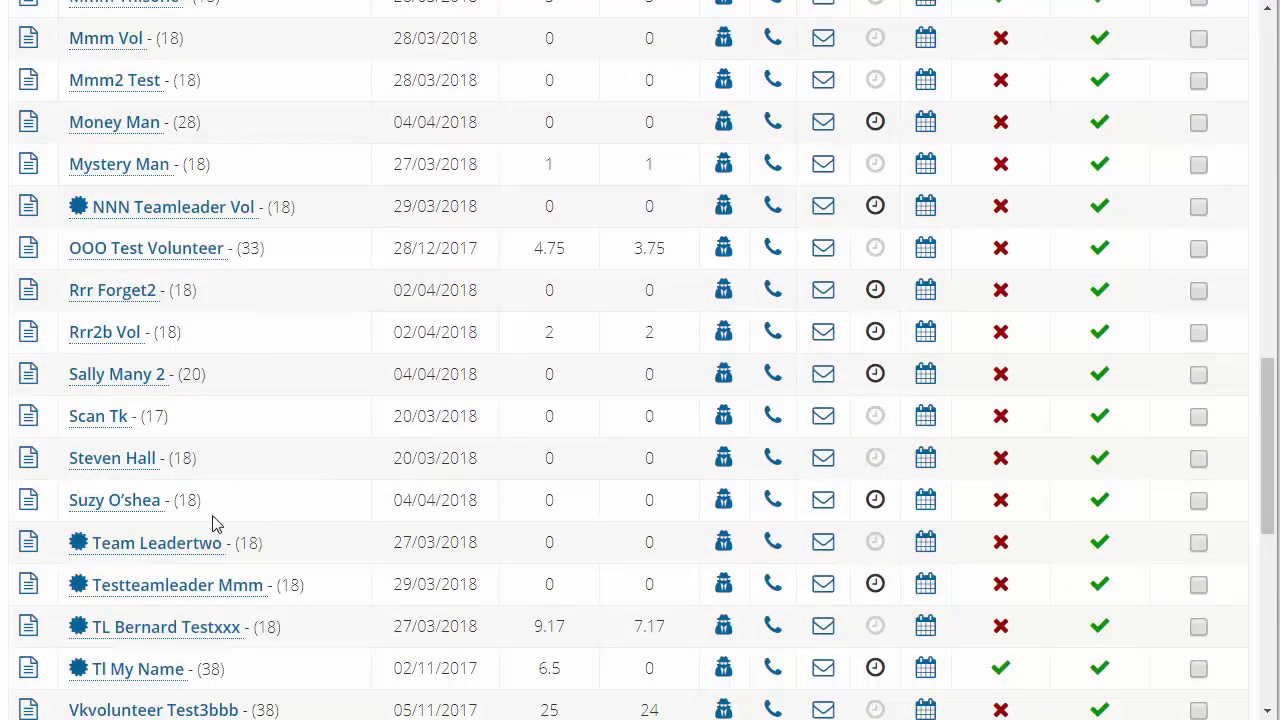
Log in as the volunteer aged 18 registered on 04/04/2018, search opportunities for "refer" and open Reference Form Opportunity
{"action": "left_click", "coordinate": [725, 505]}
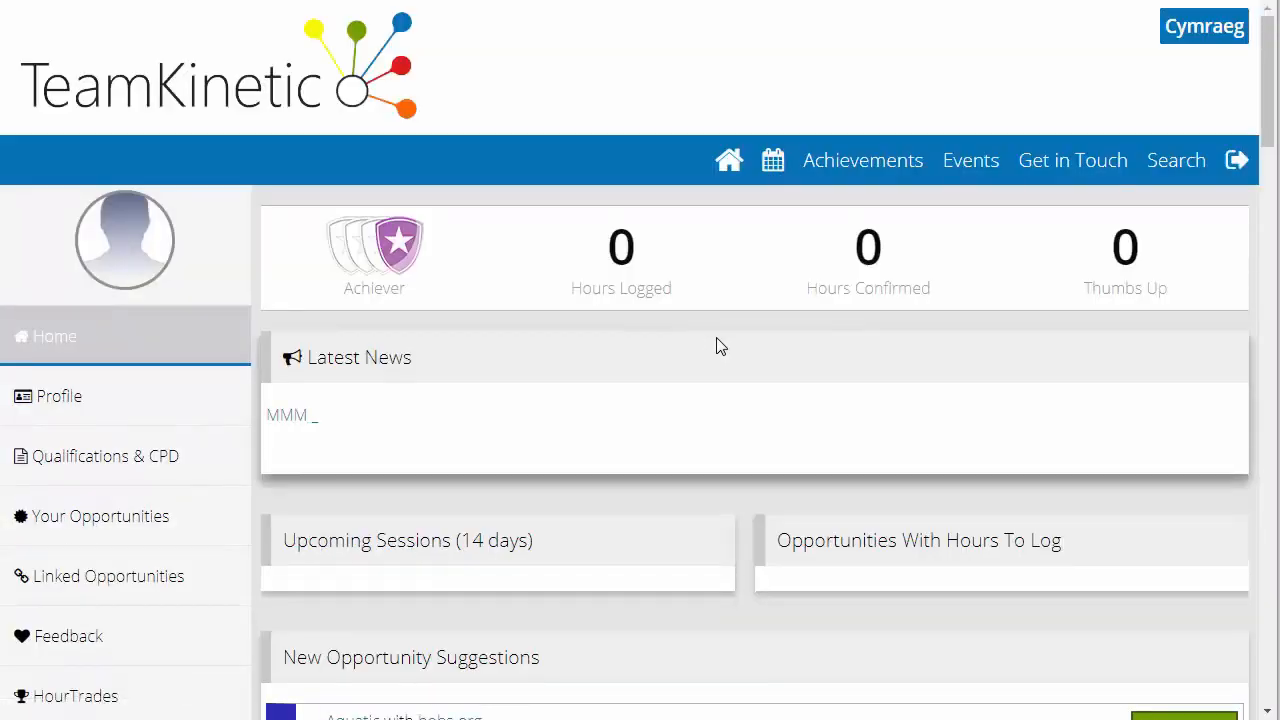
{"action": "left_click", "coordinate": [1178, 168]}
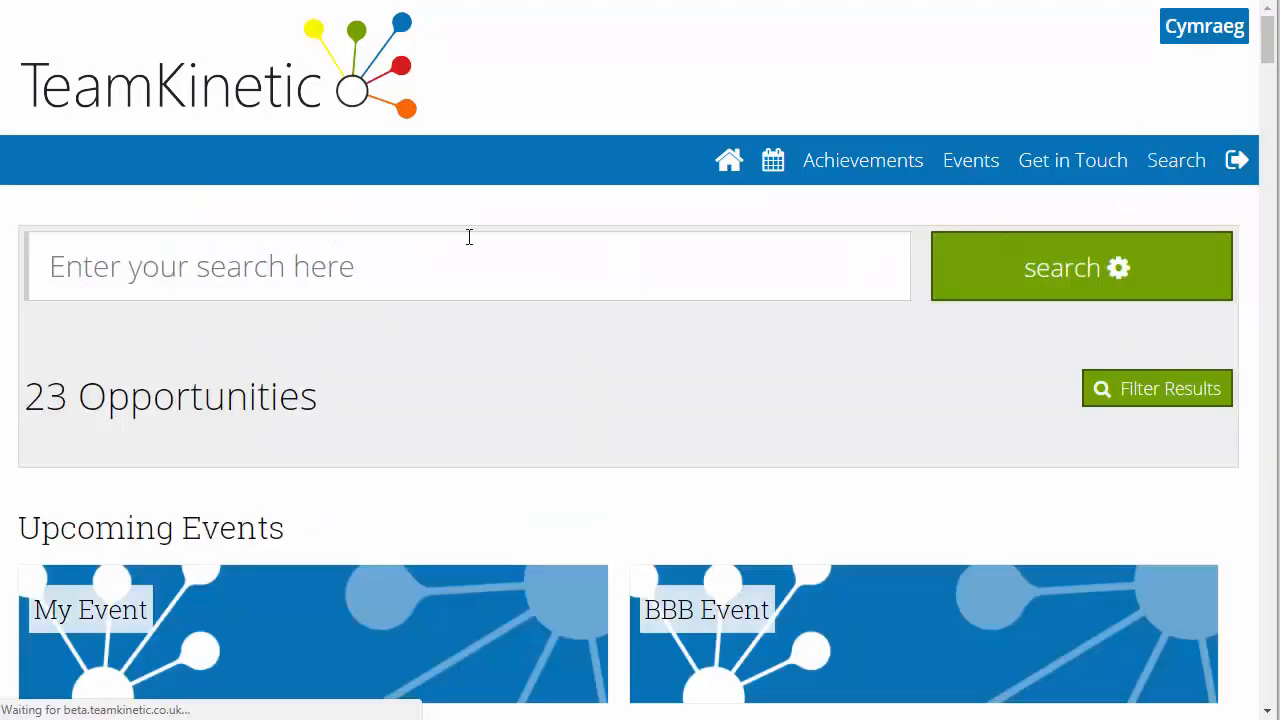
{"action": "left_click", "coordinate": [465, 277]}
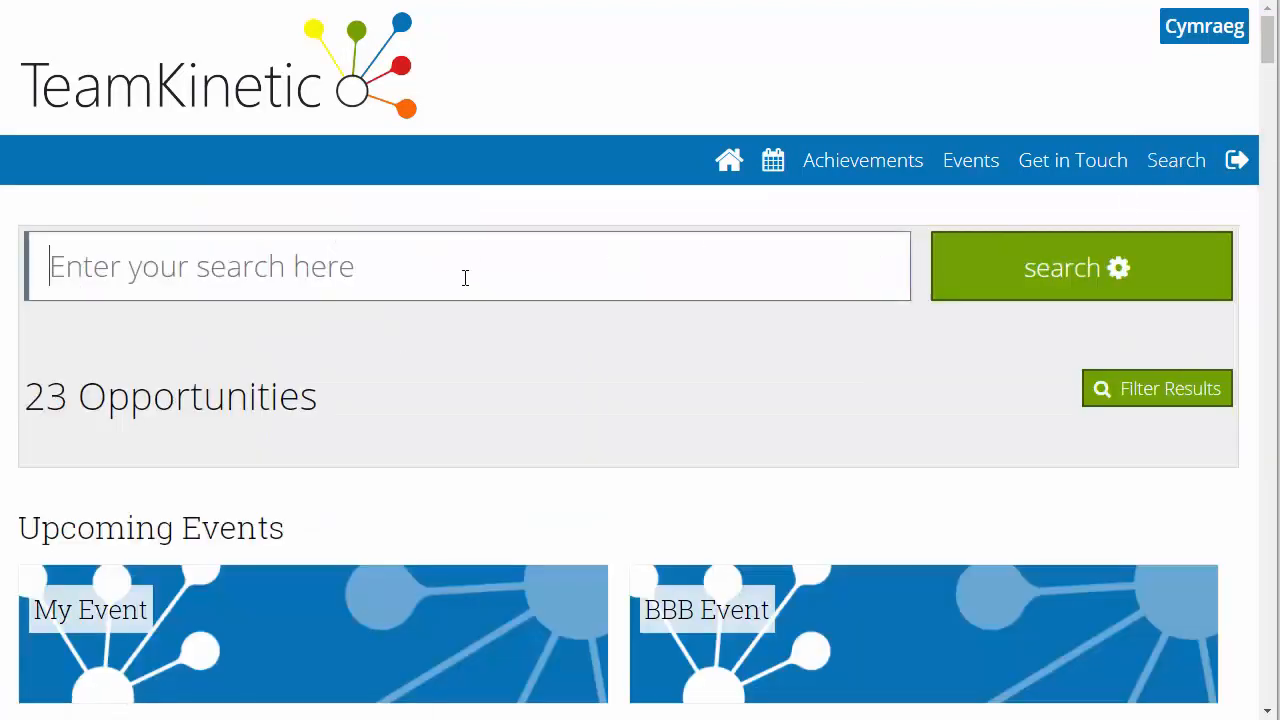
{"action": "type", "text": "refer"}
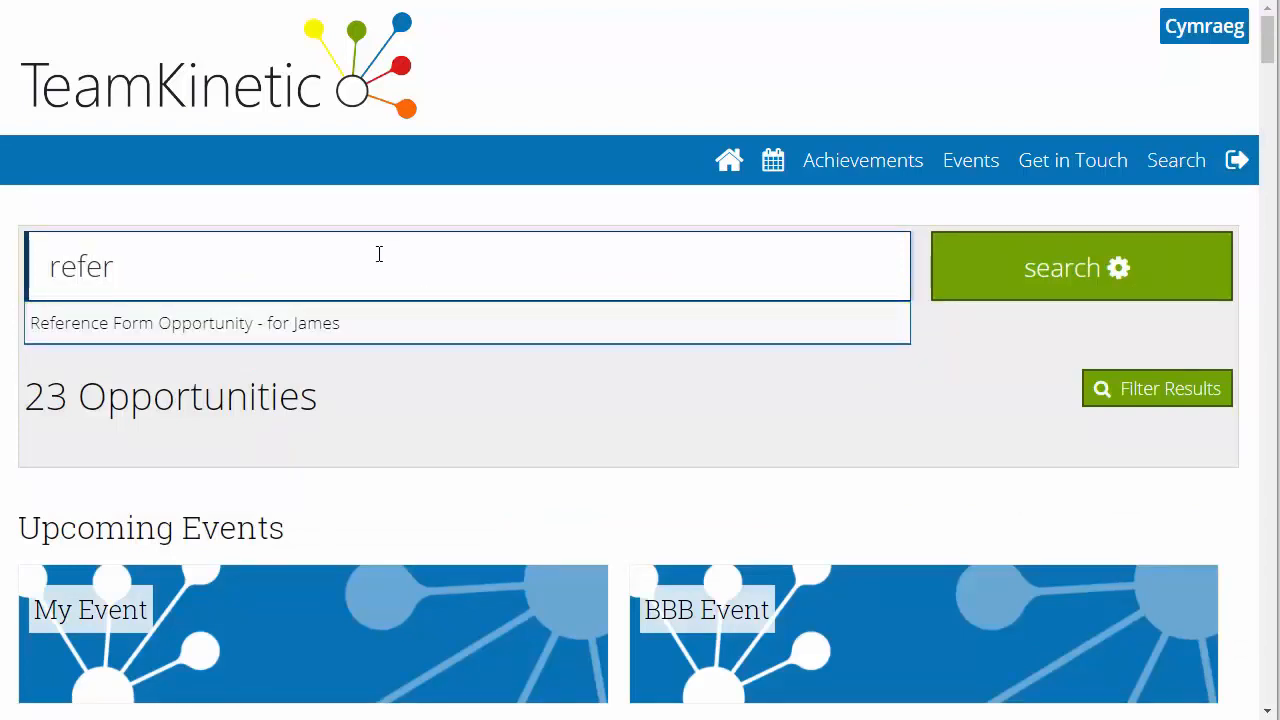
{"action": "left_click", "coordinate": [380, 333]}
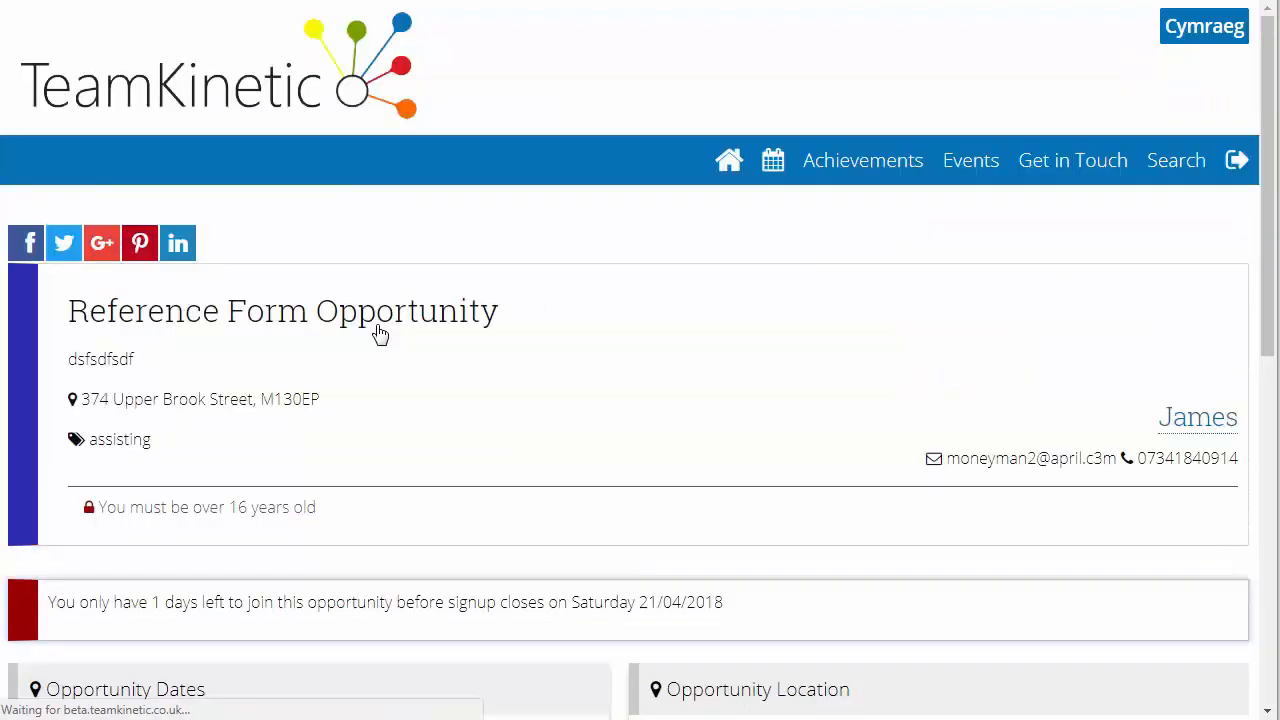
Start joining the opportunity and save the required level 1 reference with the referee's name and email address
{"action": "scroll", "coordinate": [380, 333], "scroll_direction": "down", "scroll_amount": 2}
{"action": "scroll", "coordinate": [380, 333], "scroll_direction": "down", "scroll_amount": 3}
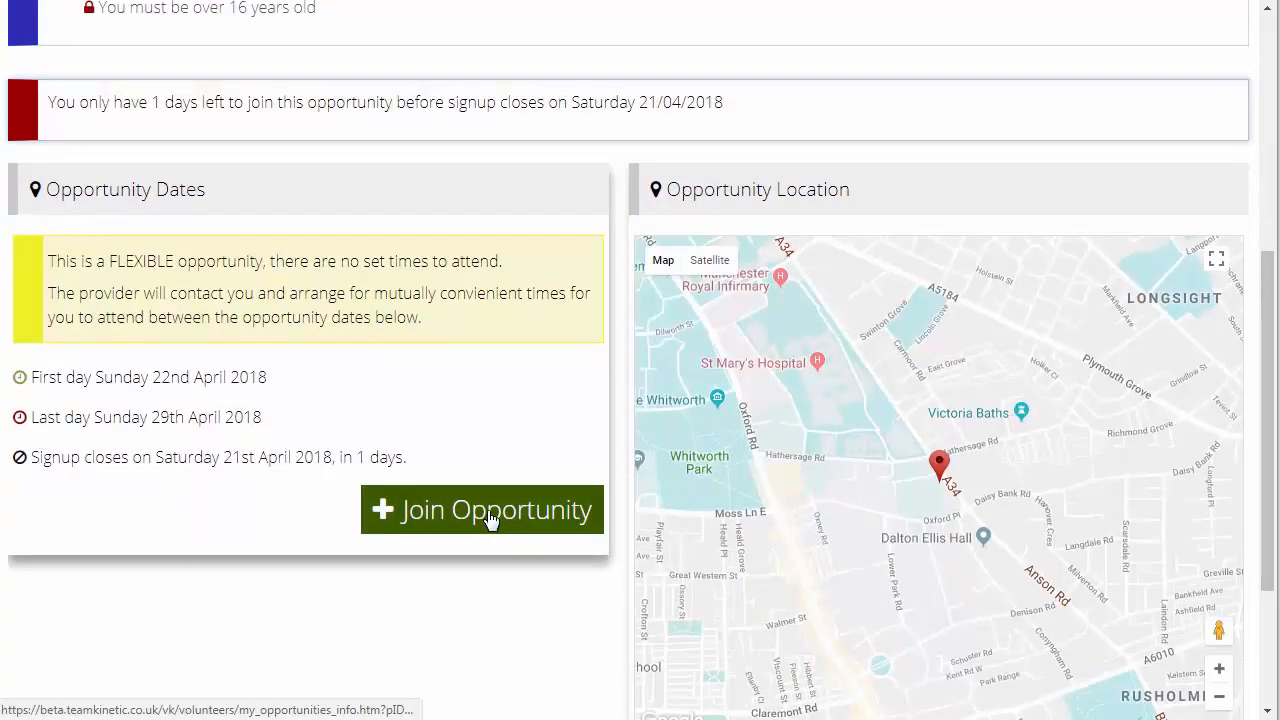
{"action": "left_click", "coordinate": [489, 519]}
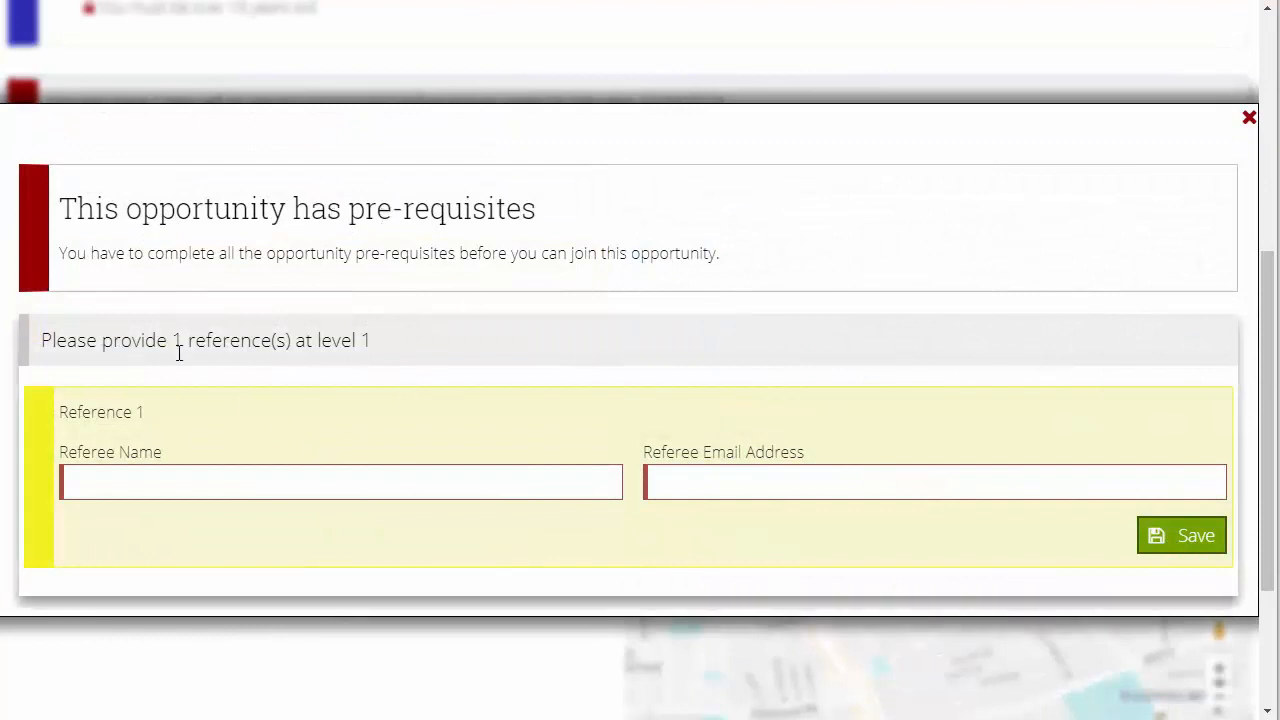
{"action": "left_click", "coordinate": [284, 480]}
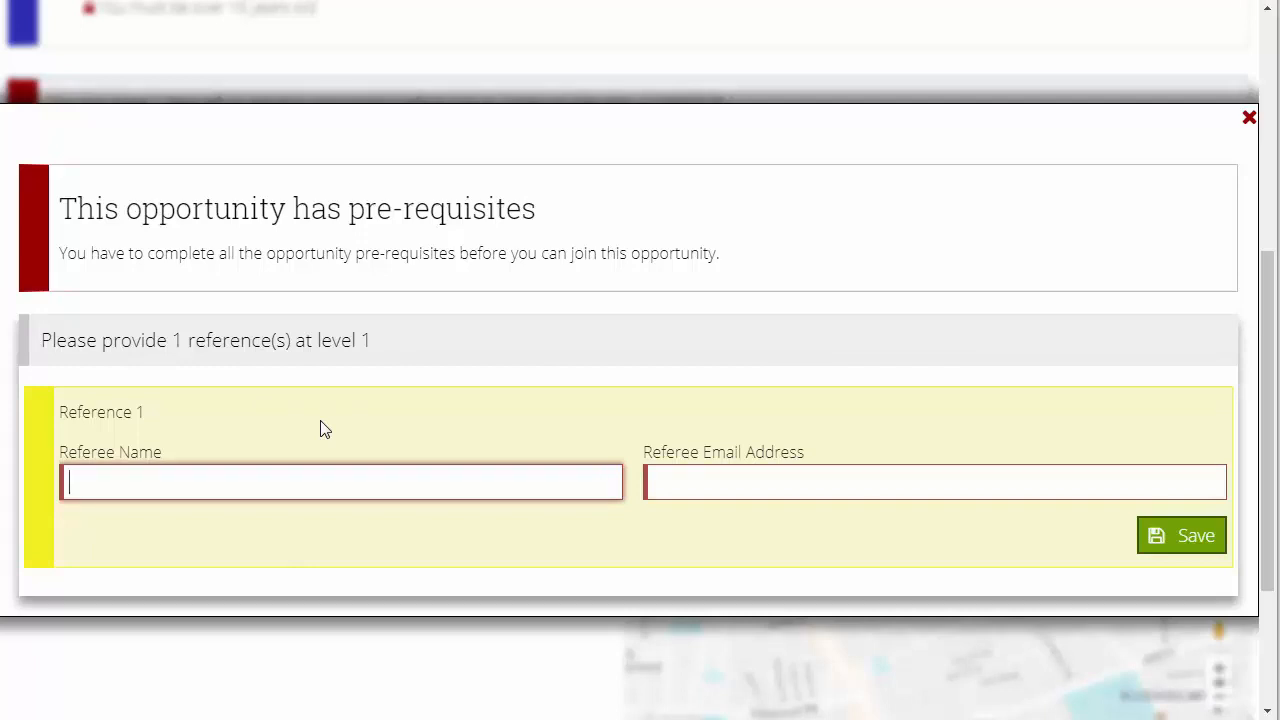
{"action": "type", "text": "Joe Bloggs"}
{"action": "left_click", "coordinate": [732, 483]}
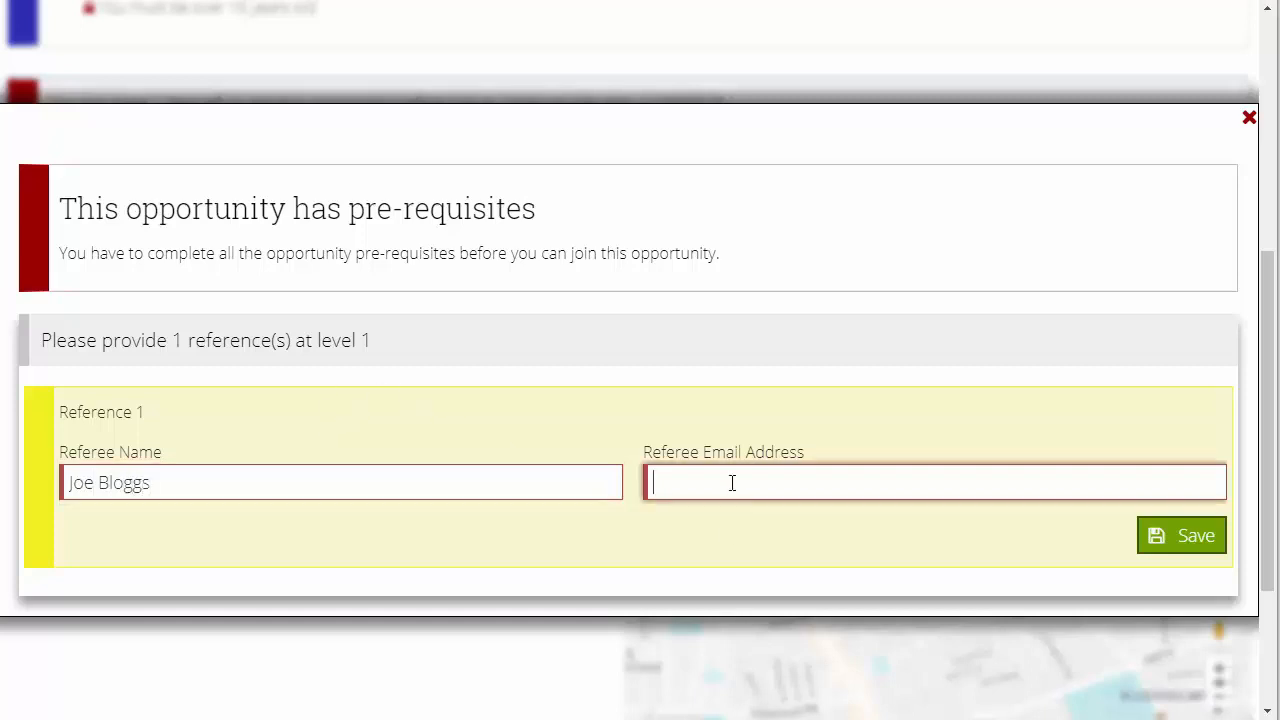
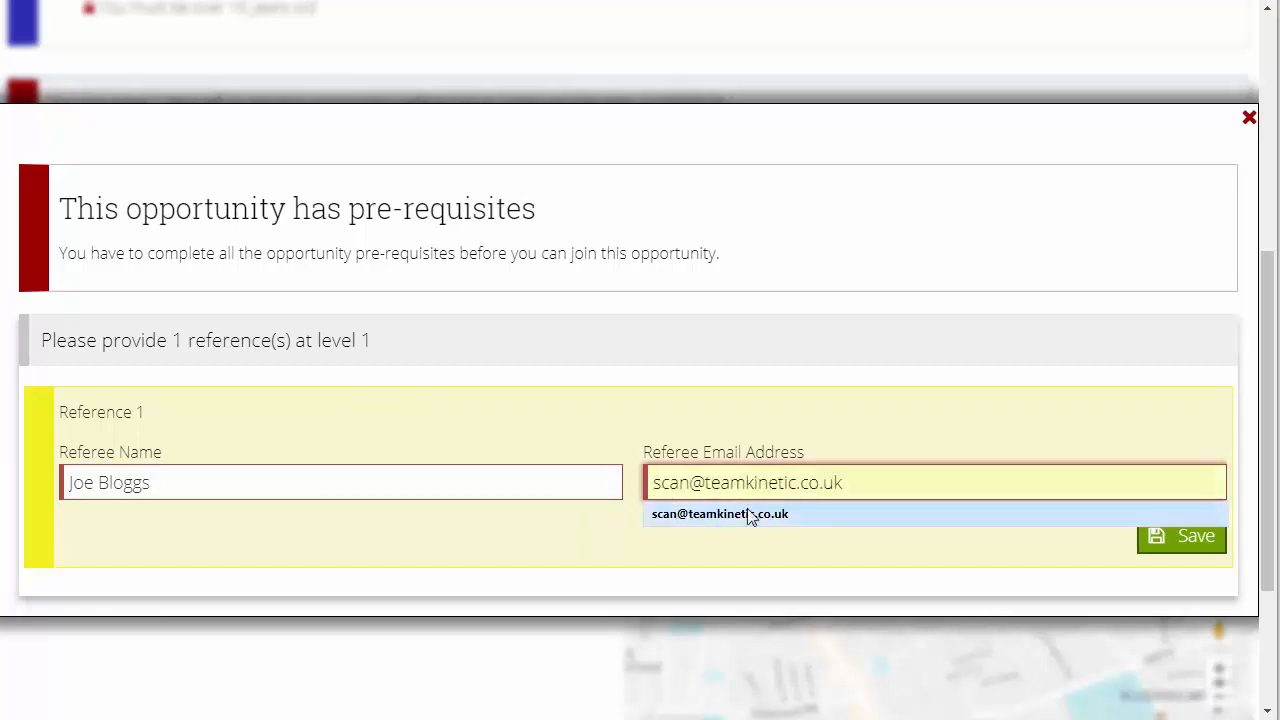
{"action": "left_click", "coordinate": [751, 514]}
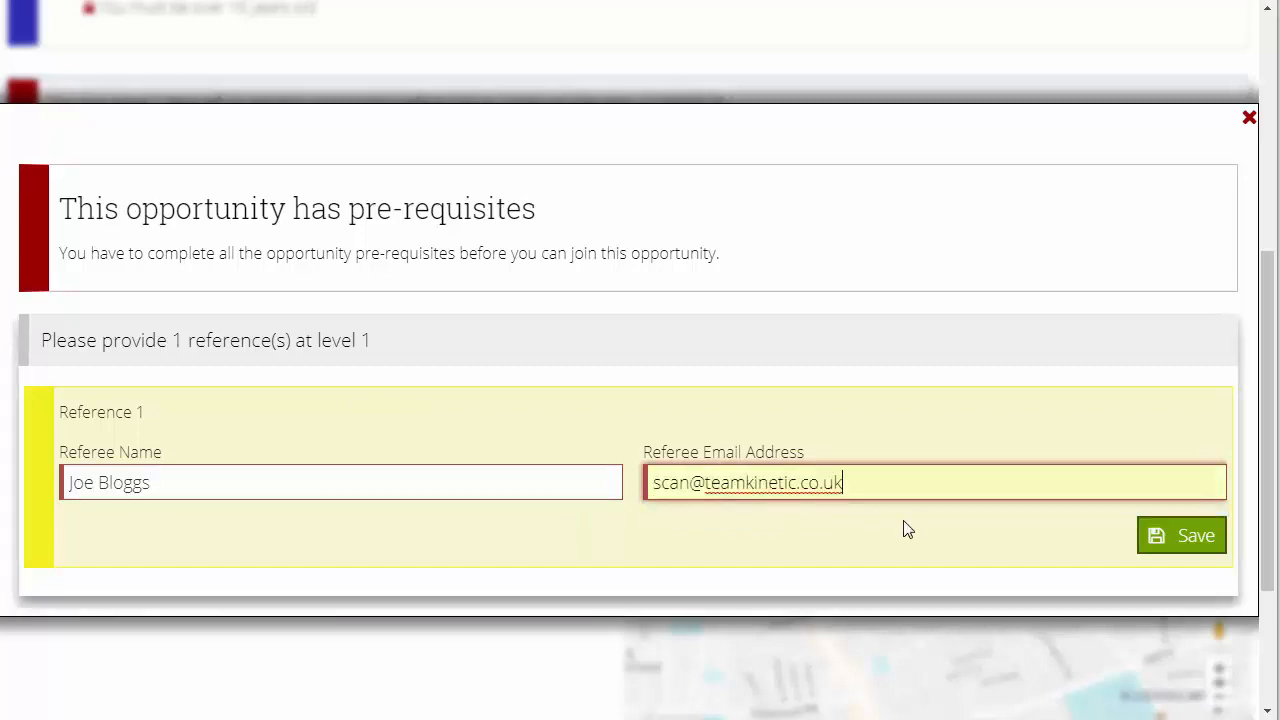
{"action": "left_click", "coordinate": [1176, 545]}
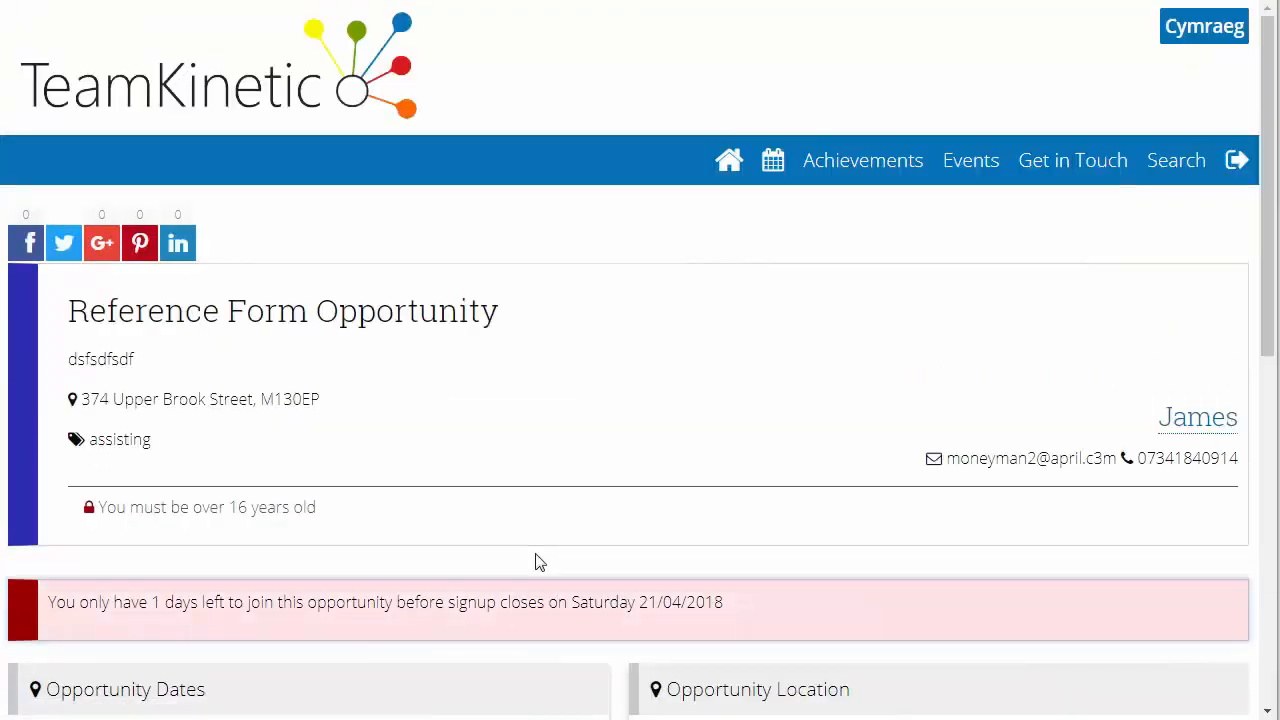
Join the Reference Form Opportunity with the saved reference
{"action": "scroll", "coordinate": [535, 562], "scroll_direction": "down", "scroll_amount": 3}
{"action": "scroll", "coordinate": [535, 570], "scroll_direction": "down", "scroll_amount": 1}
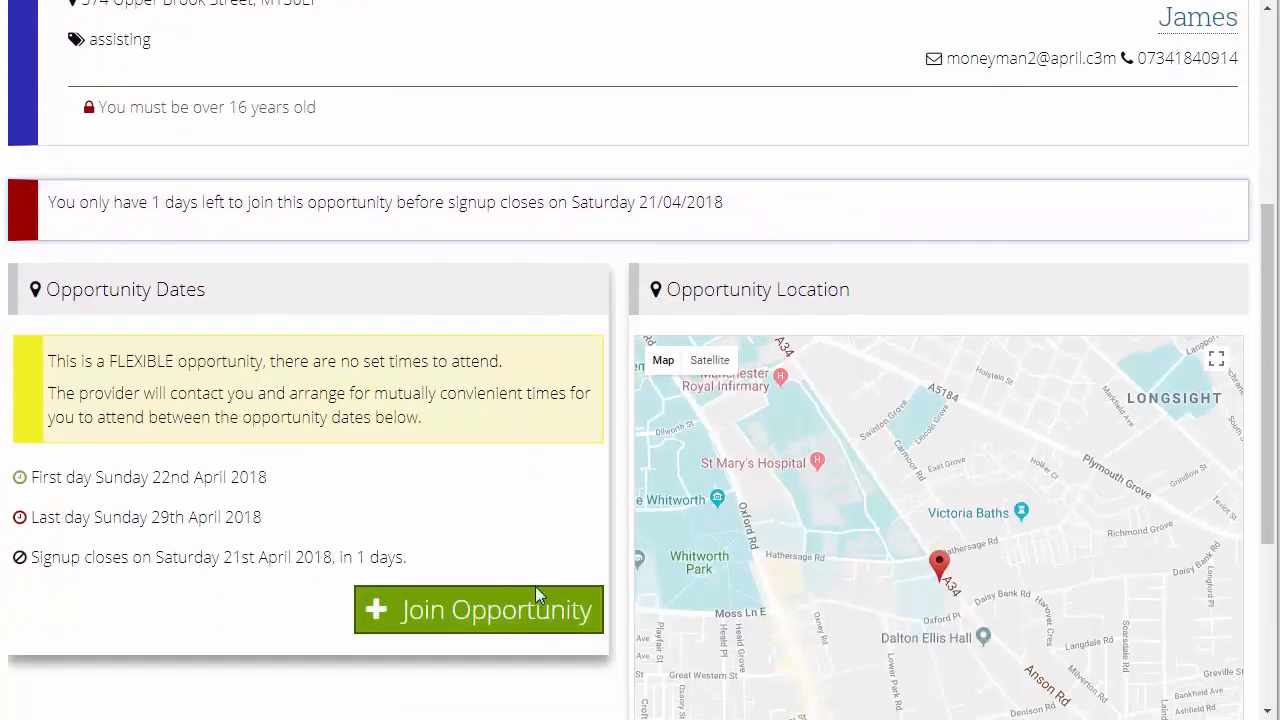
{"action": "left_click", "coordinate": [533, 608]}
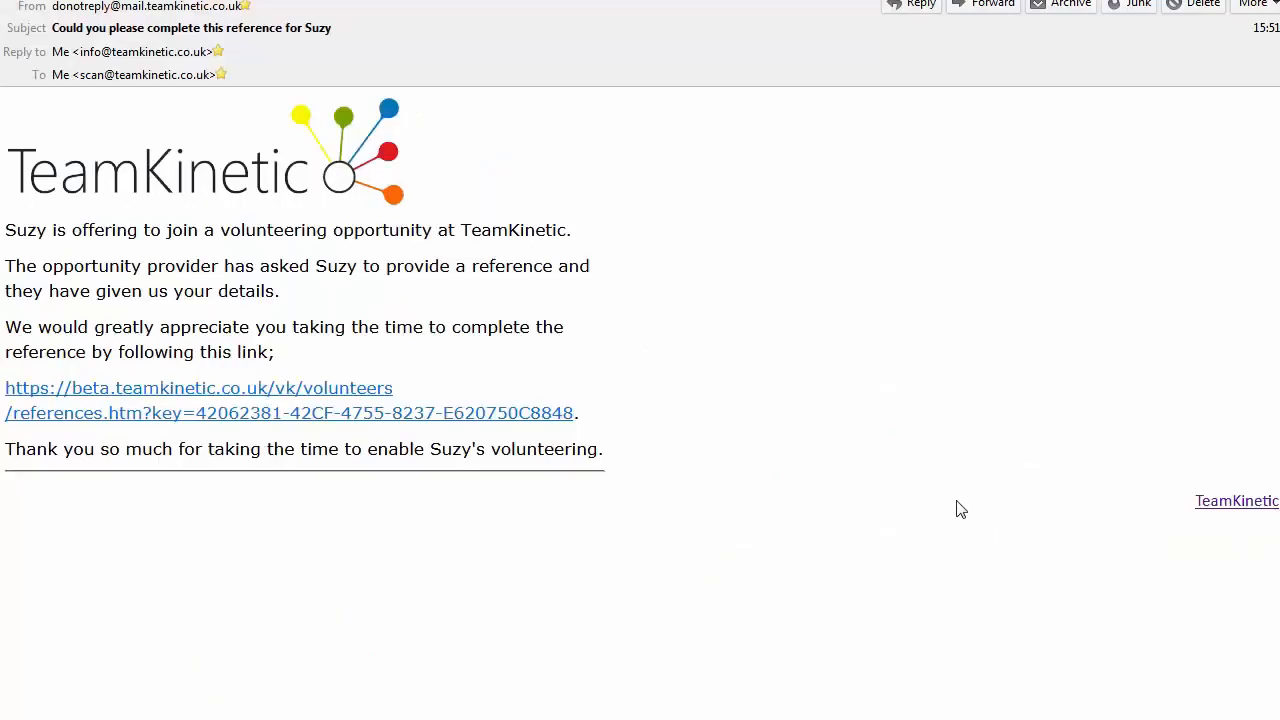
Follow the reference link in the request email and save the form with relationship "relative" and comment "They are very nice"
{"action": "left_click", "coordinate": [240, 395]}
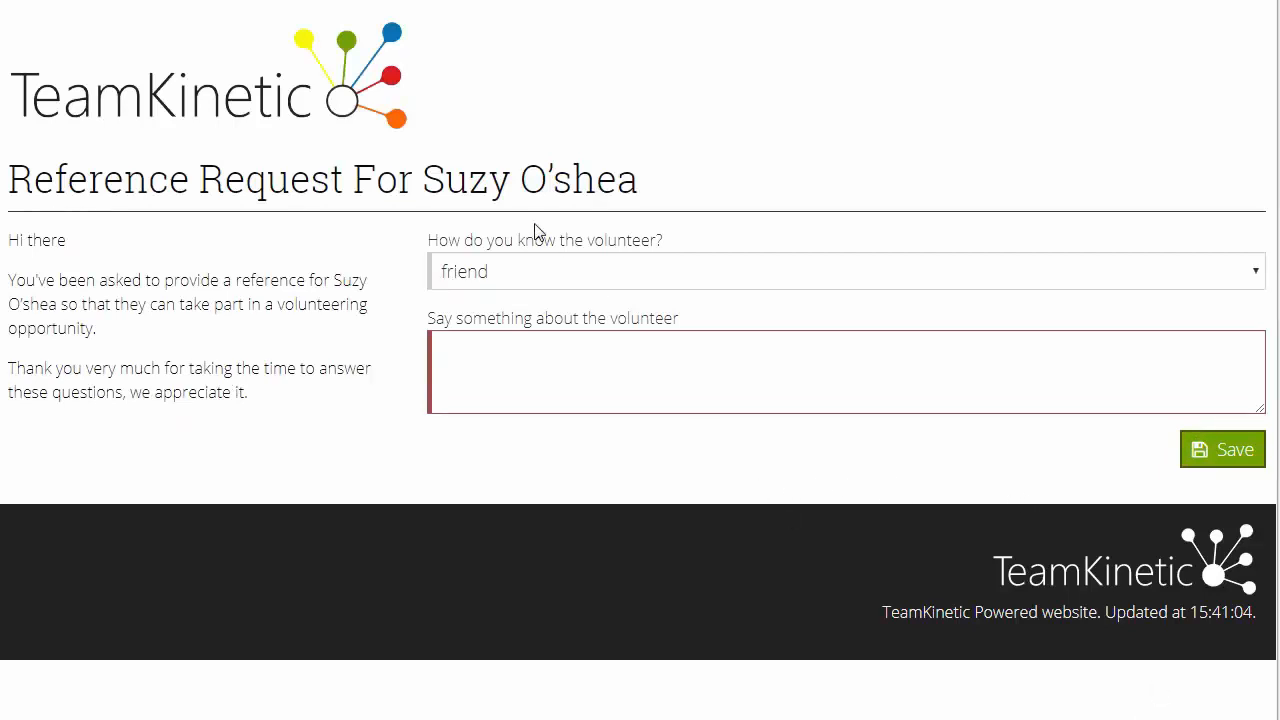
{"action": "left_click", "coordinate": [536, 276]}
{"action": "left_click", "coordinate": [540, 329]}
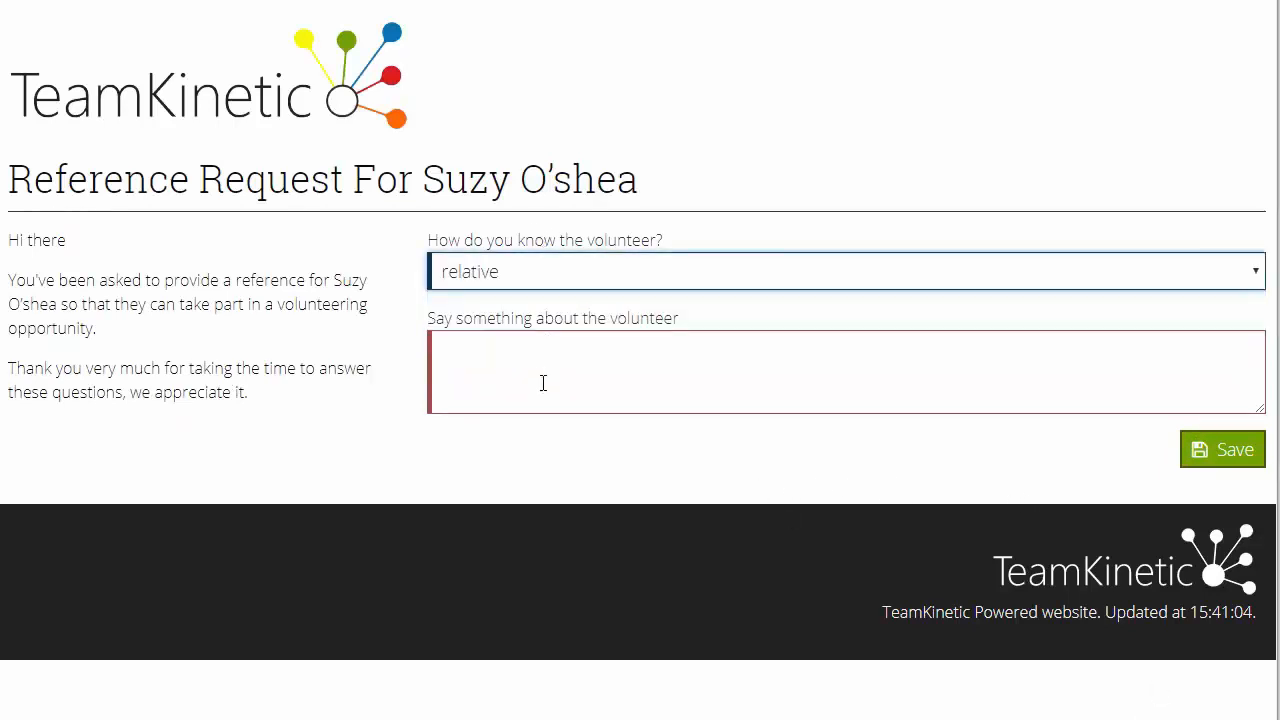
{"action": "left_click", "coordinate": [543, 368]}
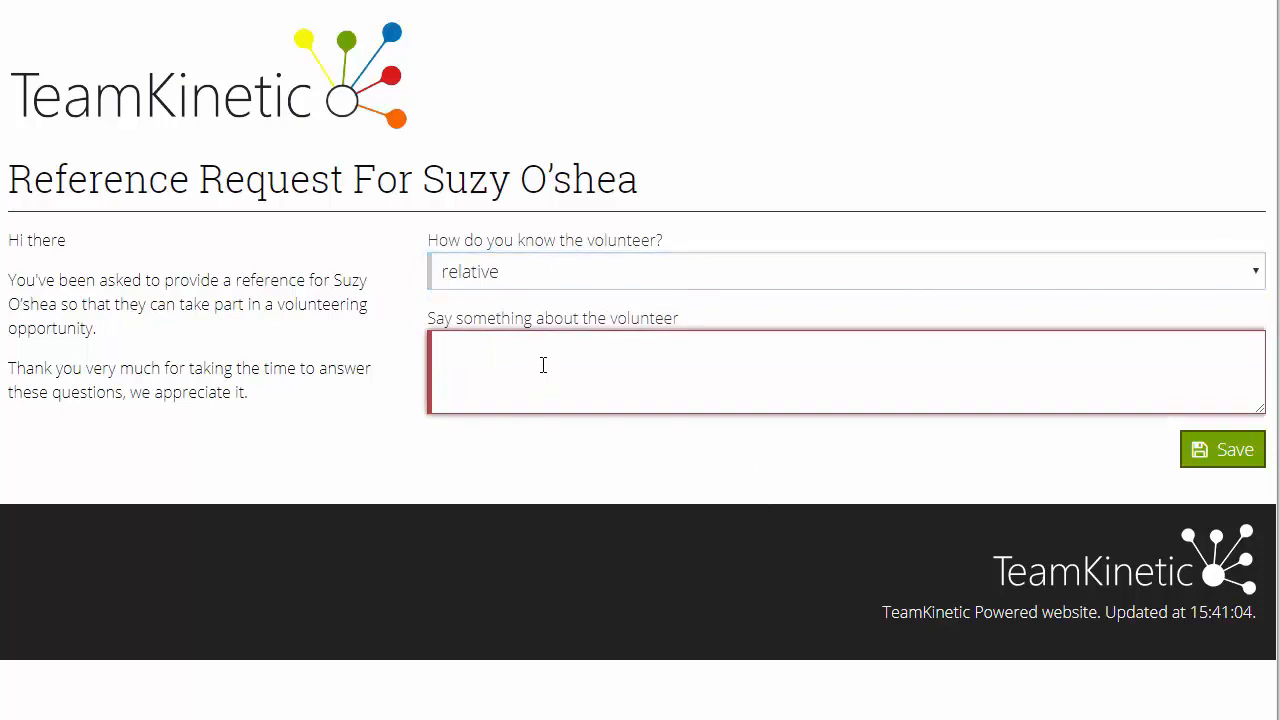
{"action": "type", "text": "They are bu"}
{"action": "key", "text": "BackSpace"}
{"action": "key", "text": "BackSpace"}
{"action": "type", "text": "very nice"}
{"action": "left_click", "coordinate": [1212, 456]}
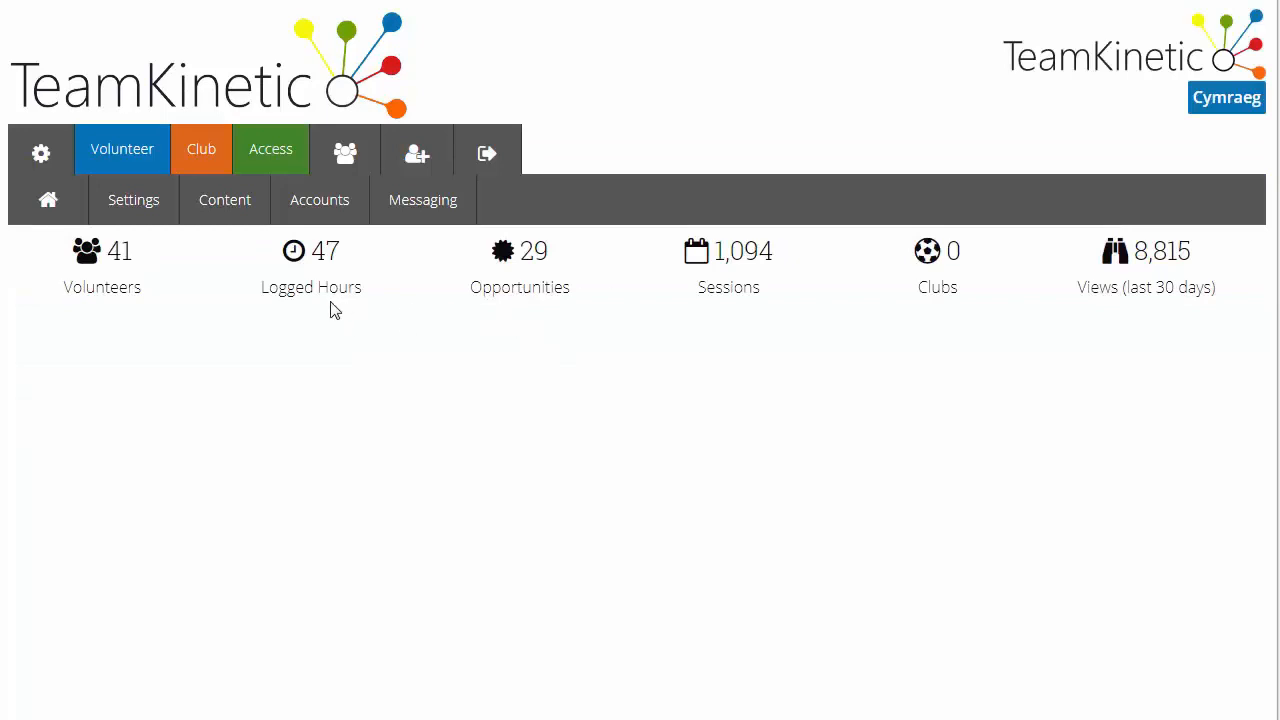
In the volunteer admin area, review the reference awaiting approval for Reference Form Opportunity and approve it
{"action": "left_click", "coordinate": [131, 158]}
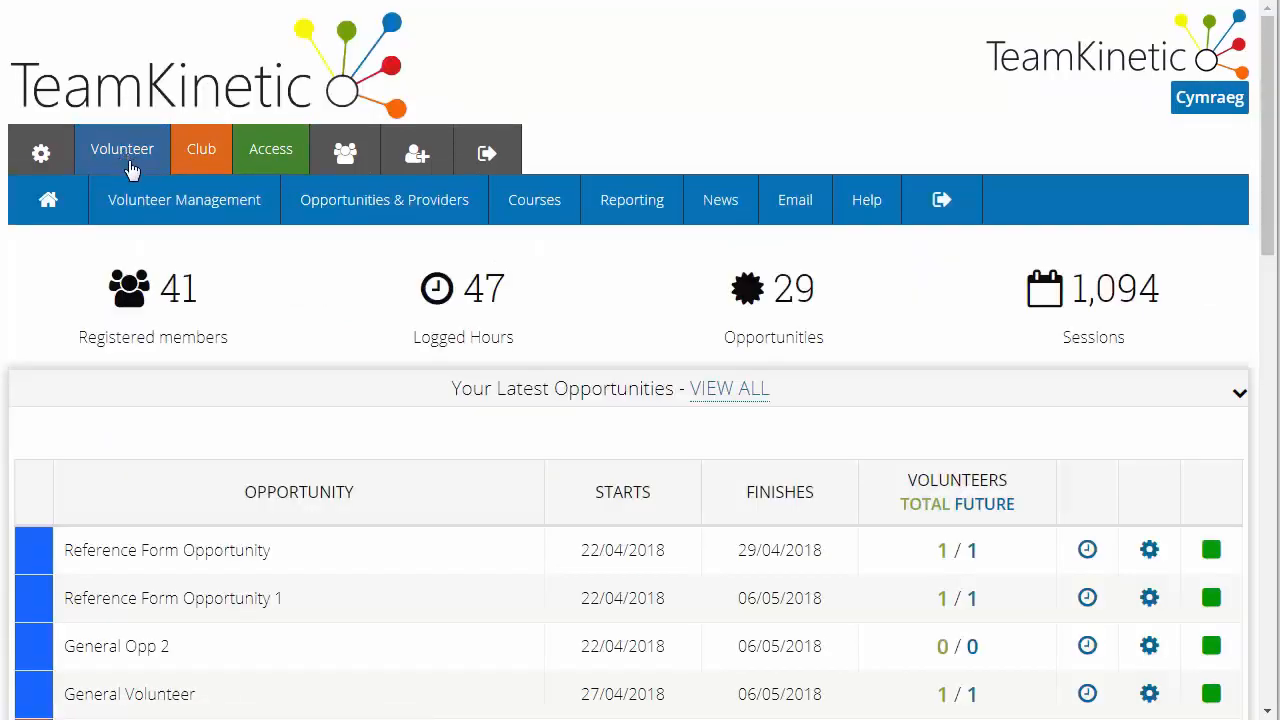
{"action": "mouse_move", "coordinate": [138, 212]}
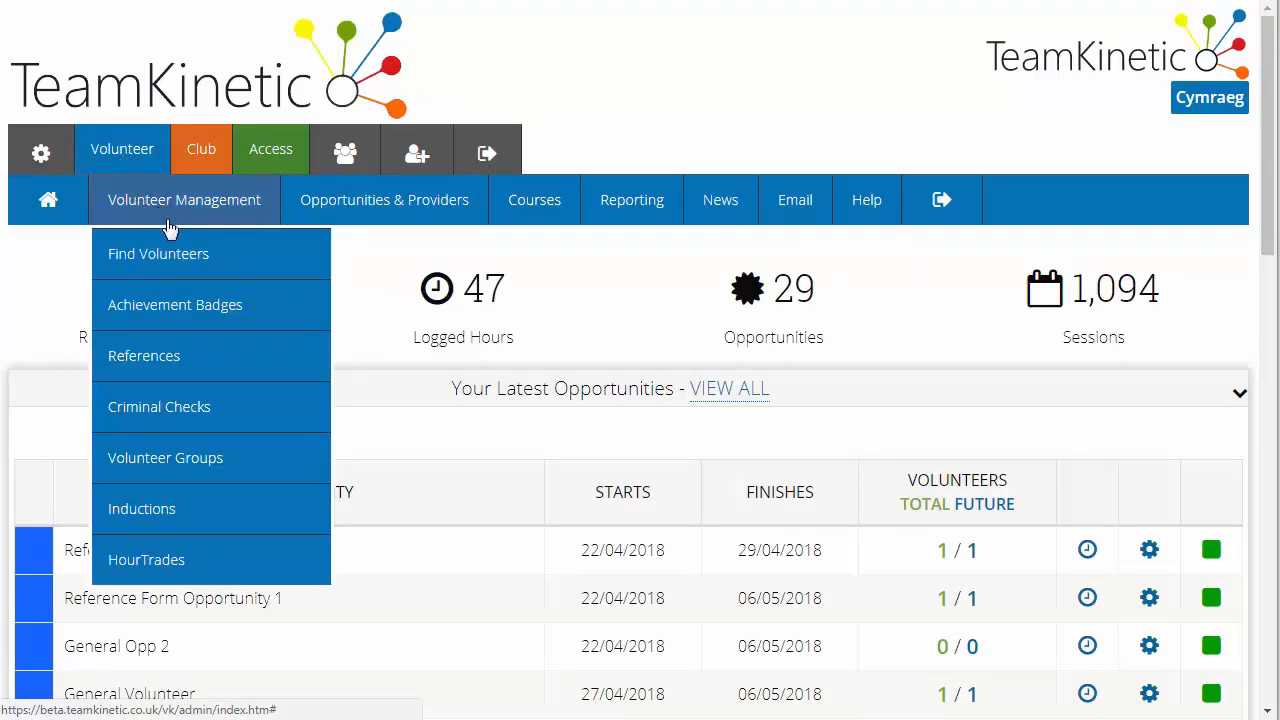
{"action": "left_click", "coordinate": [173, 373]}
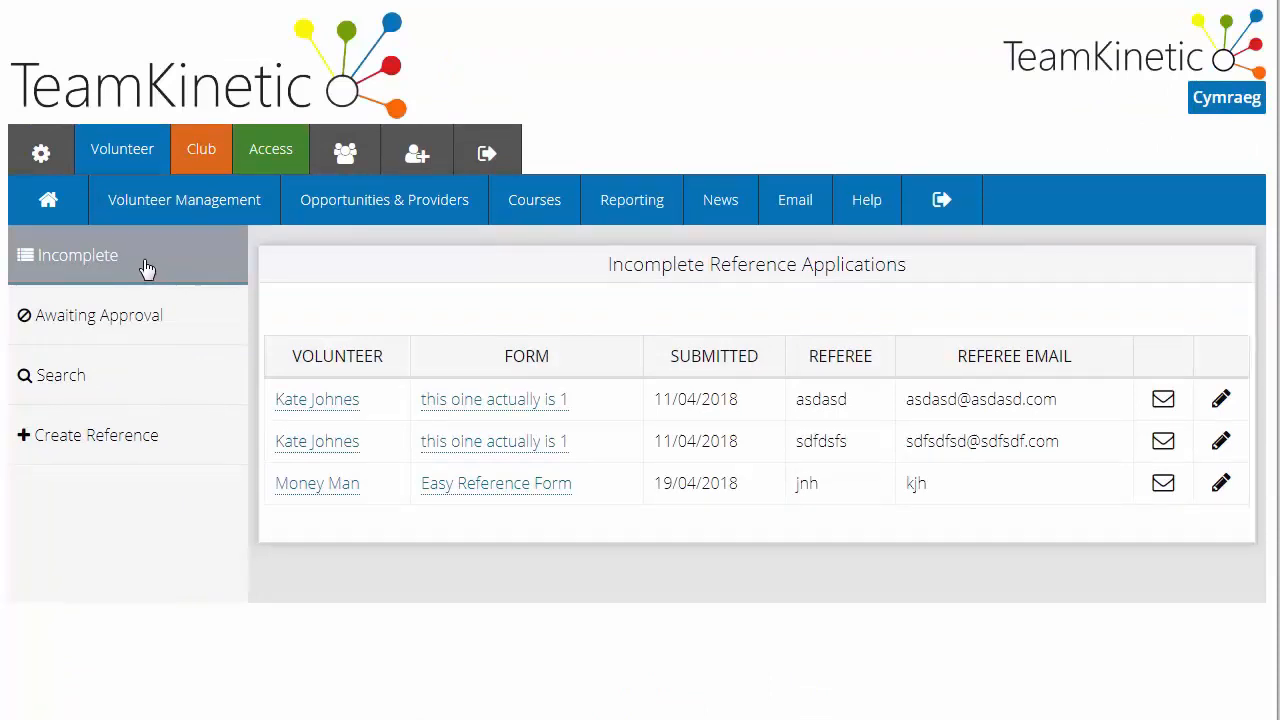
{"action": "left_click", "coordinate": [158, 322]}
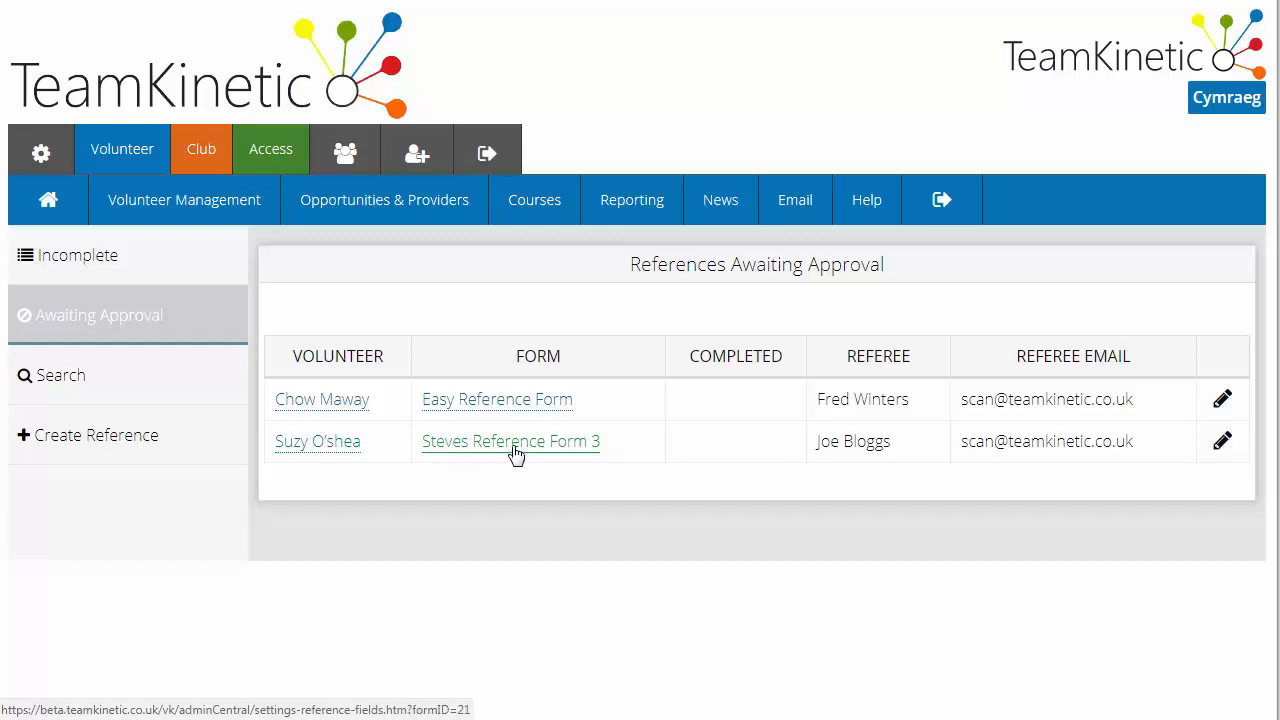
{"action": "left_click", "coordinate": [1222, 443]}
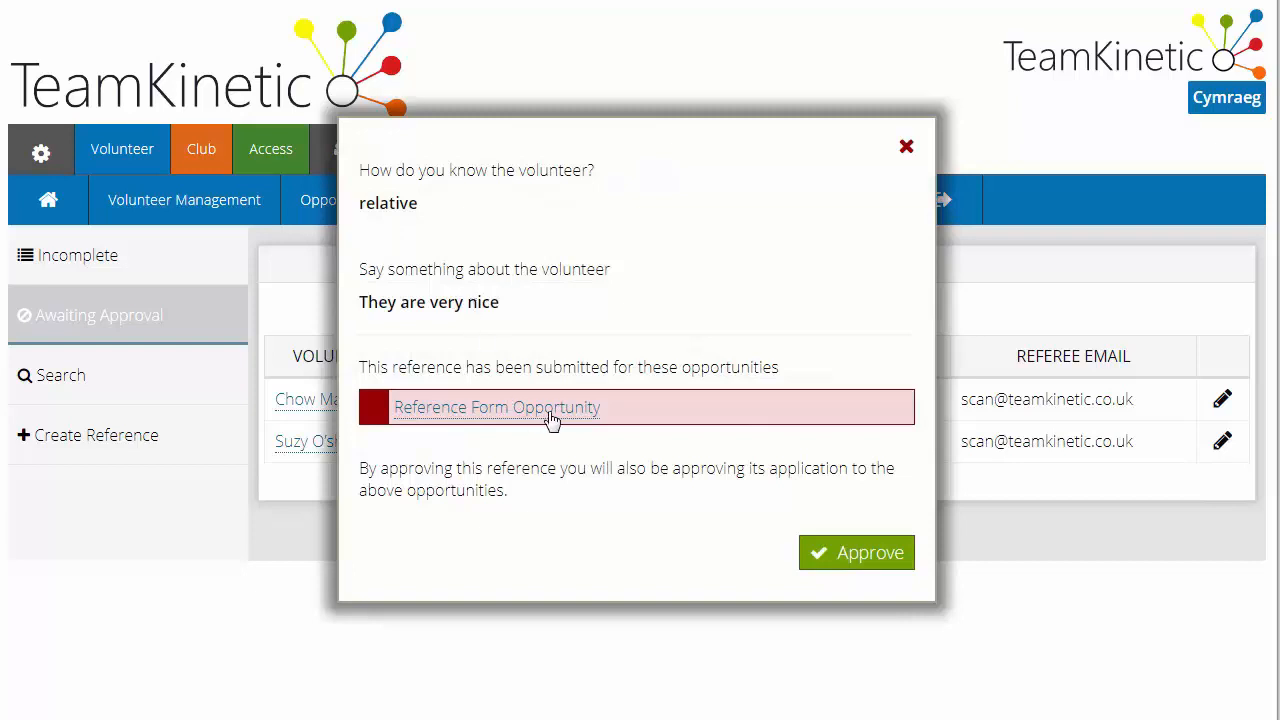
{"action": "left_click", "coordinate": [865, 558]}
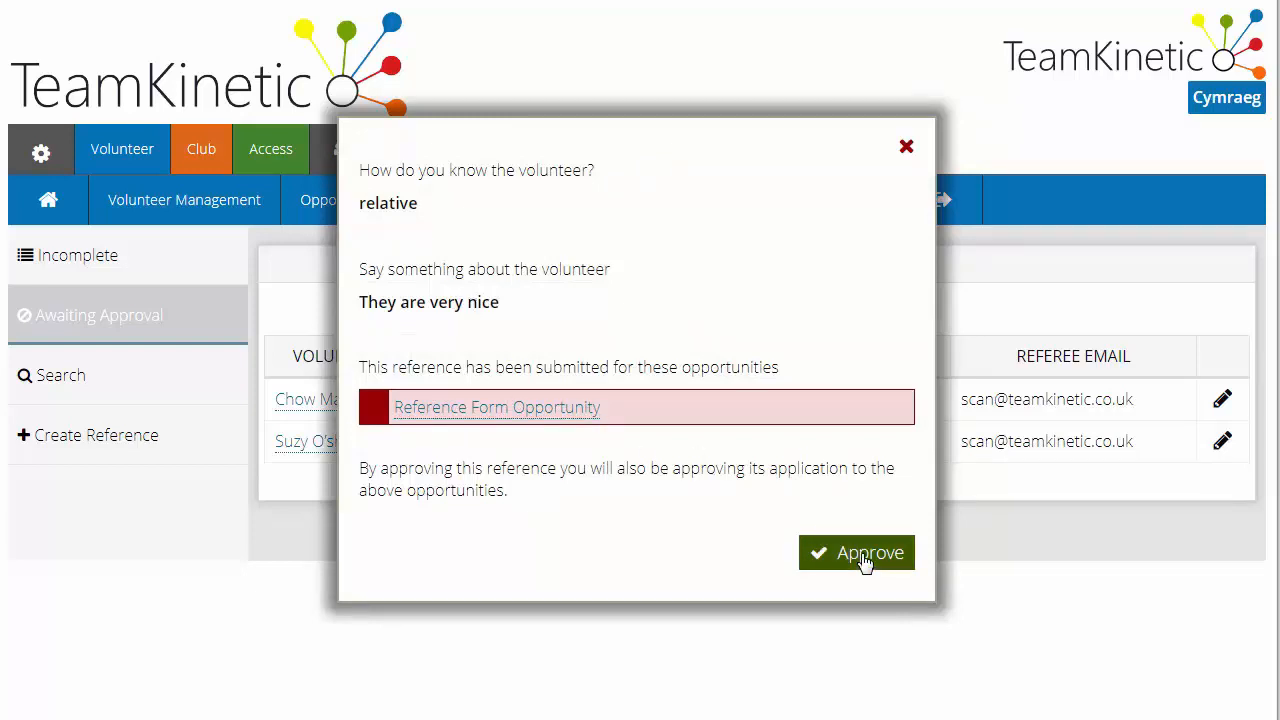
{"action": "left_click", "coordinate": [865, 558]}
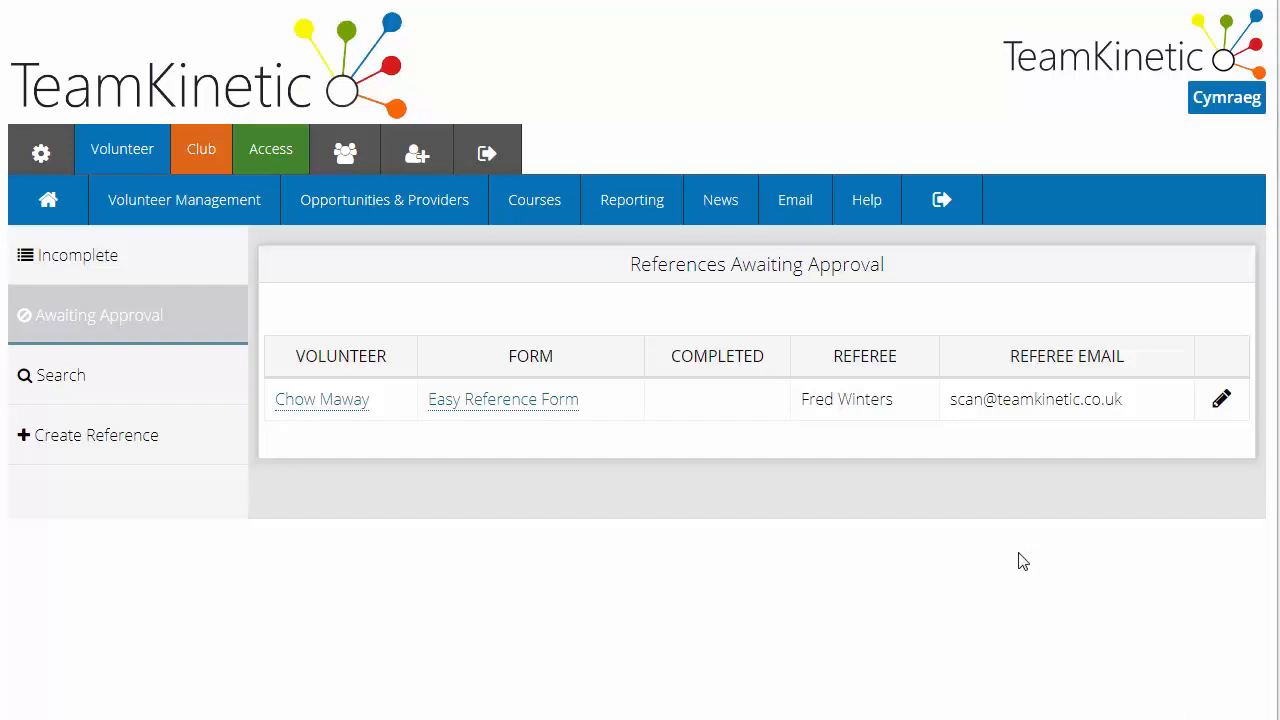
Search the references by the volunteer's first name and examine the referee and approval status of the attached reference
{"action": "left_click", "coordinate": [145, 383]}
{"action": "left_click", "coordinate": [504, 361]}
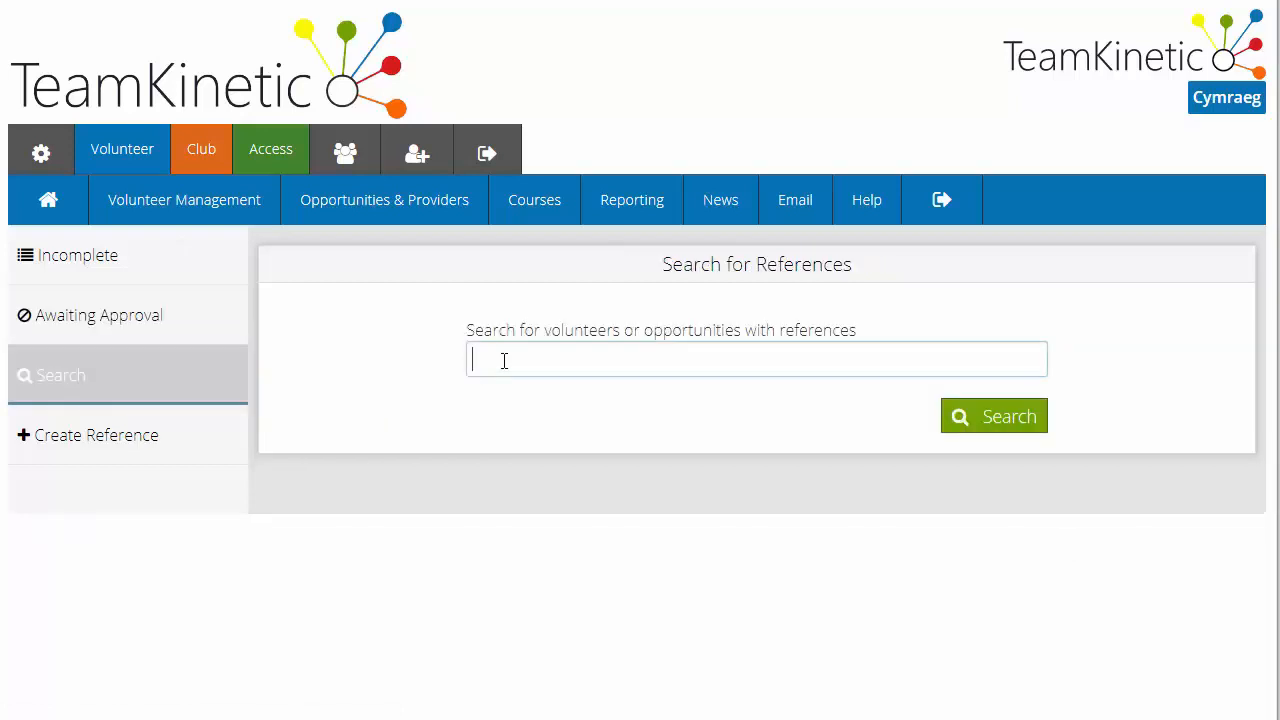
{"action": "type", "text": "suzy"}
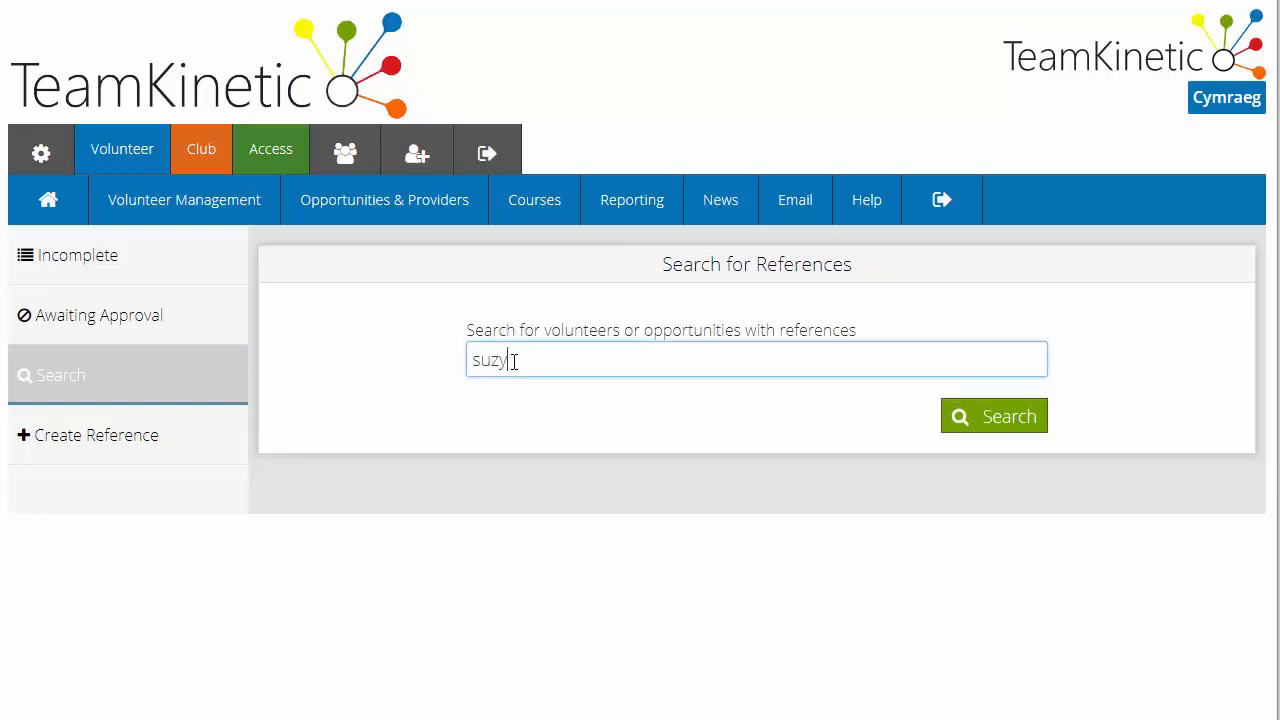
{"action": "key", "text": "Return"}
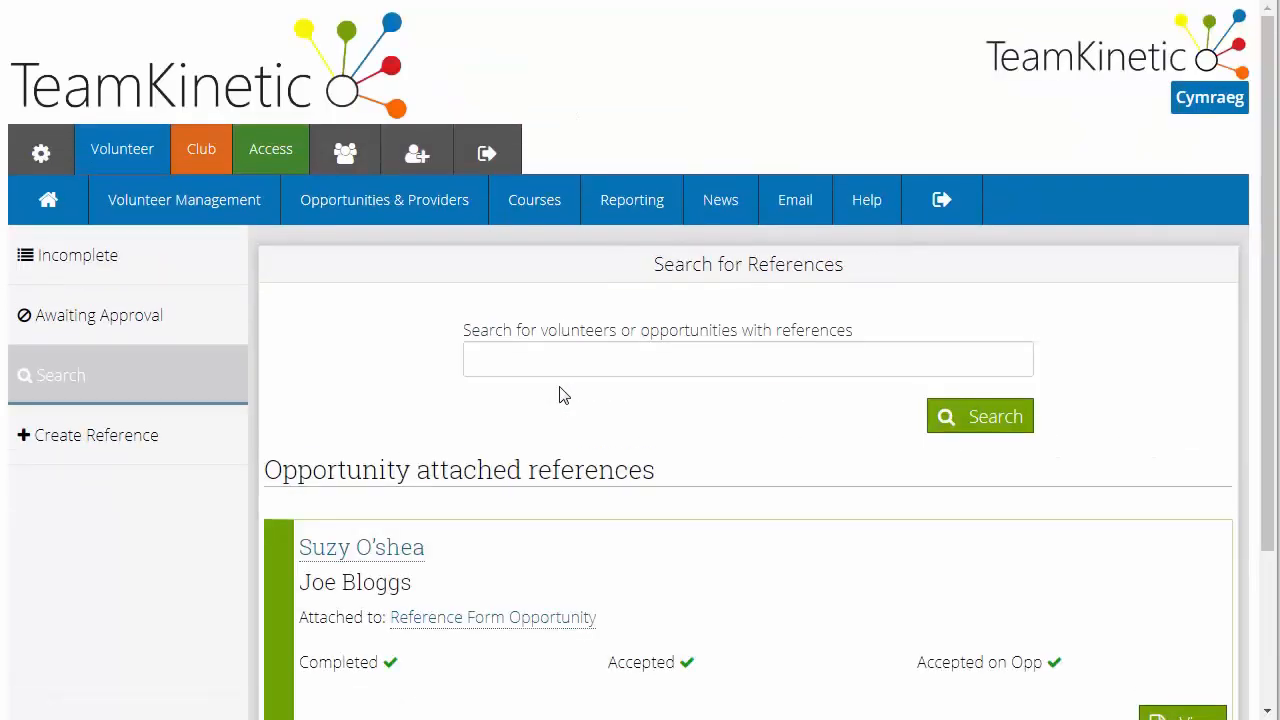
{"action": "scroll", "coordinate": [563, 395], "scroll_direction": "down", "scroll_amount": 2}
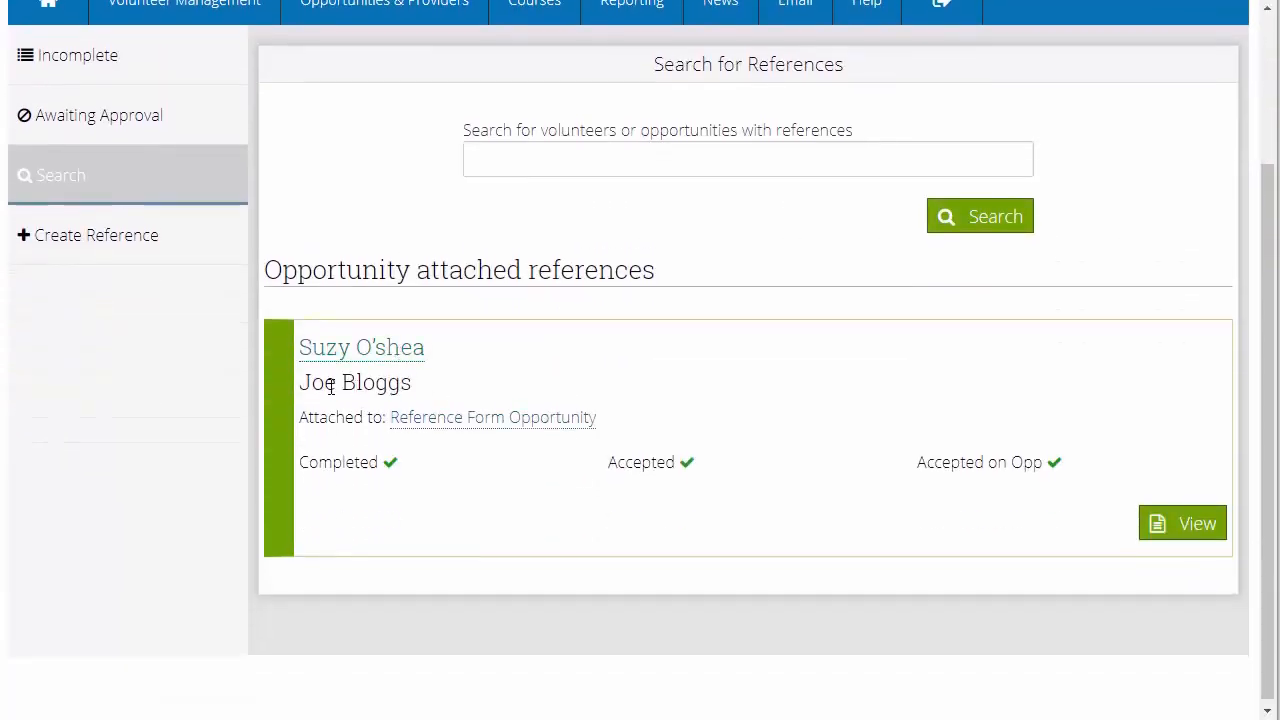
{"action": "left_click_drag", "start_coordinate": [315, 386], "coordinate": [411, 386]}
{"action": "left_click", "coordinate": [400, 383]}
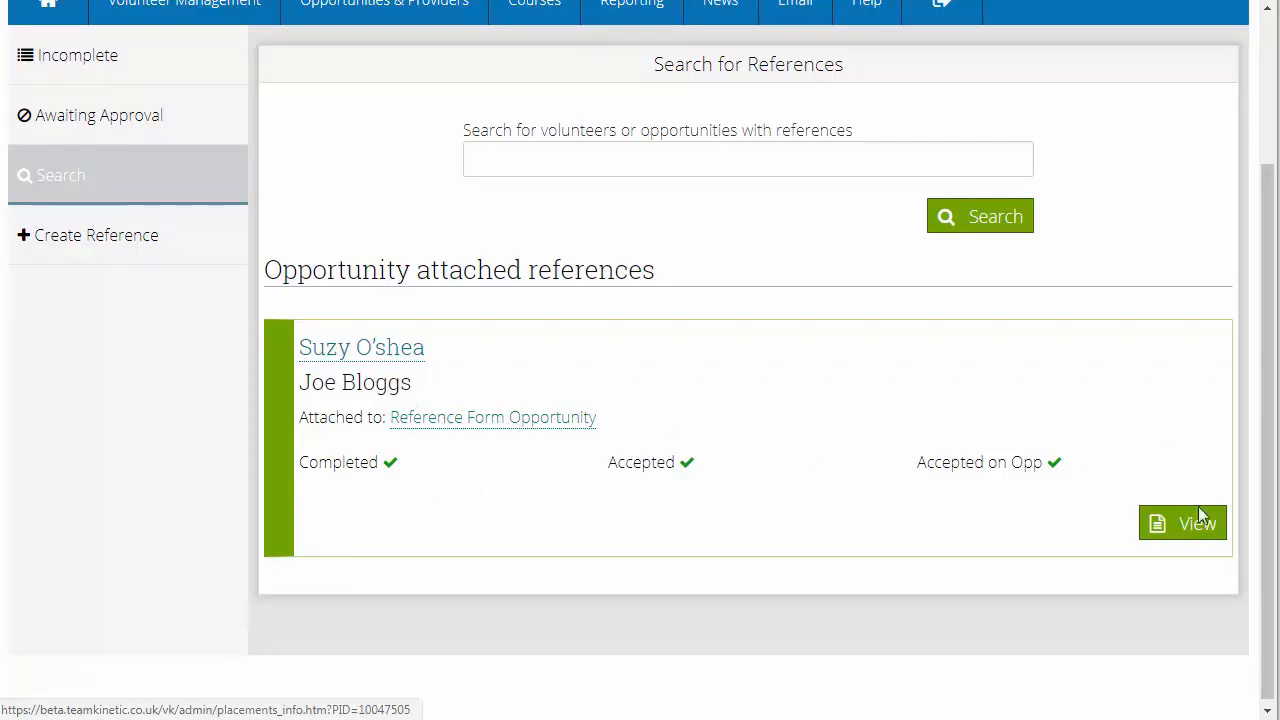
{"action": "scroll", "coordinate": [989, 423], "scroll_direction": "up", "scroll_amount": 3}
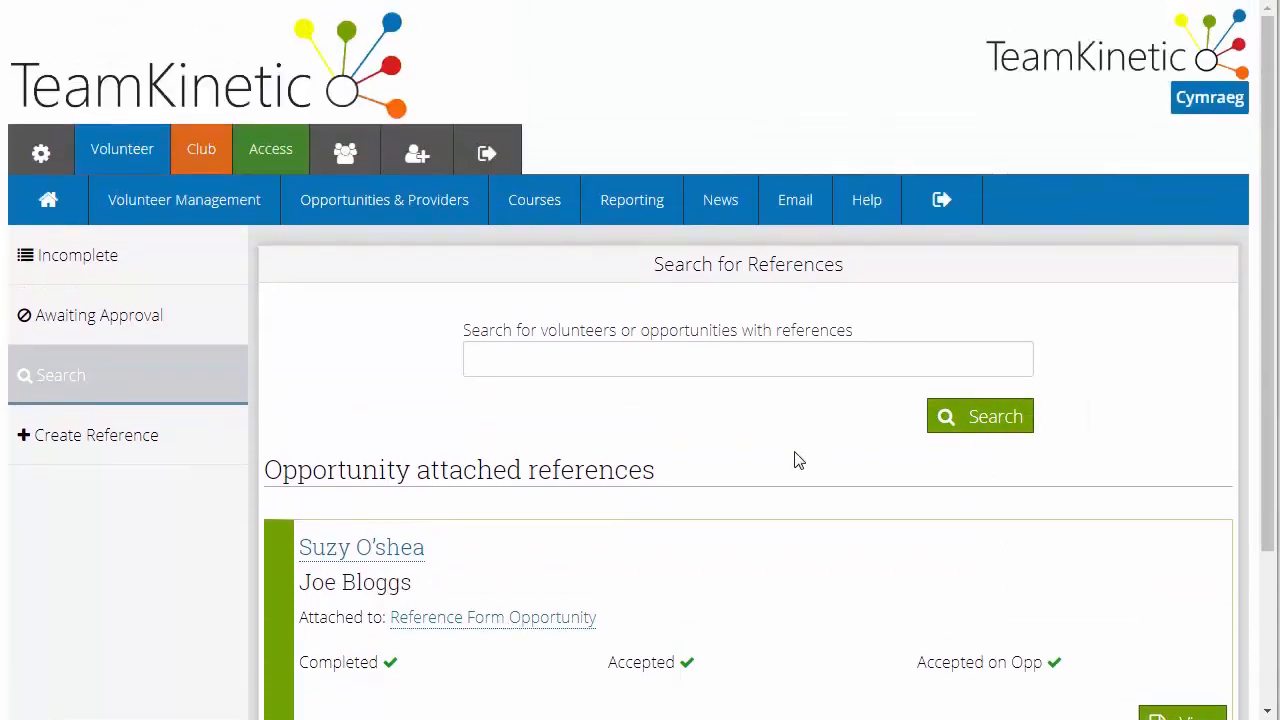
Find the volunteer among those listed under the letter S and view their details
{"action": "left_click", "coordinate": [184, 200]}
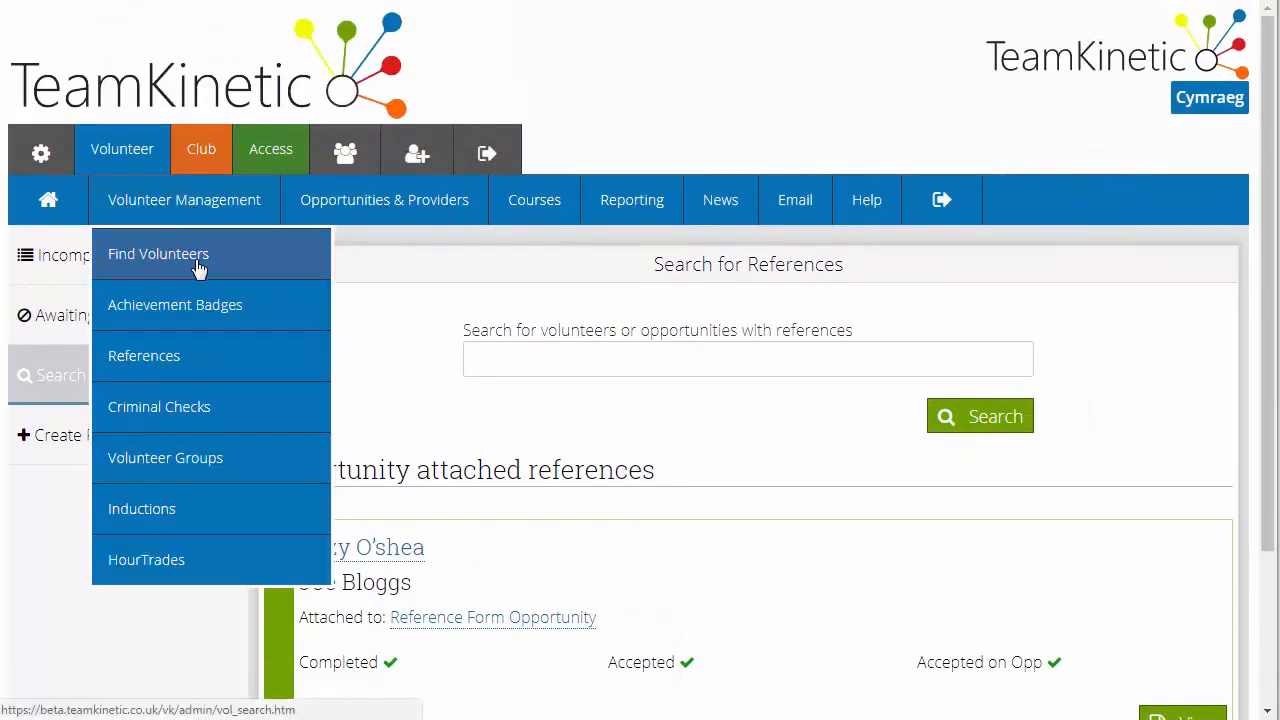
{"action": "left_click", "coordinate": [240, 264]}
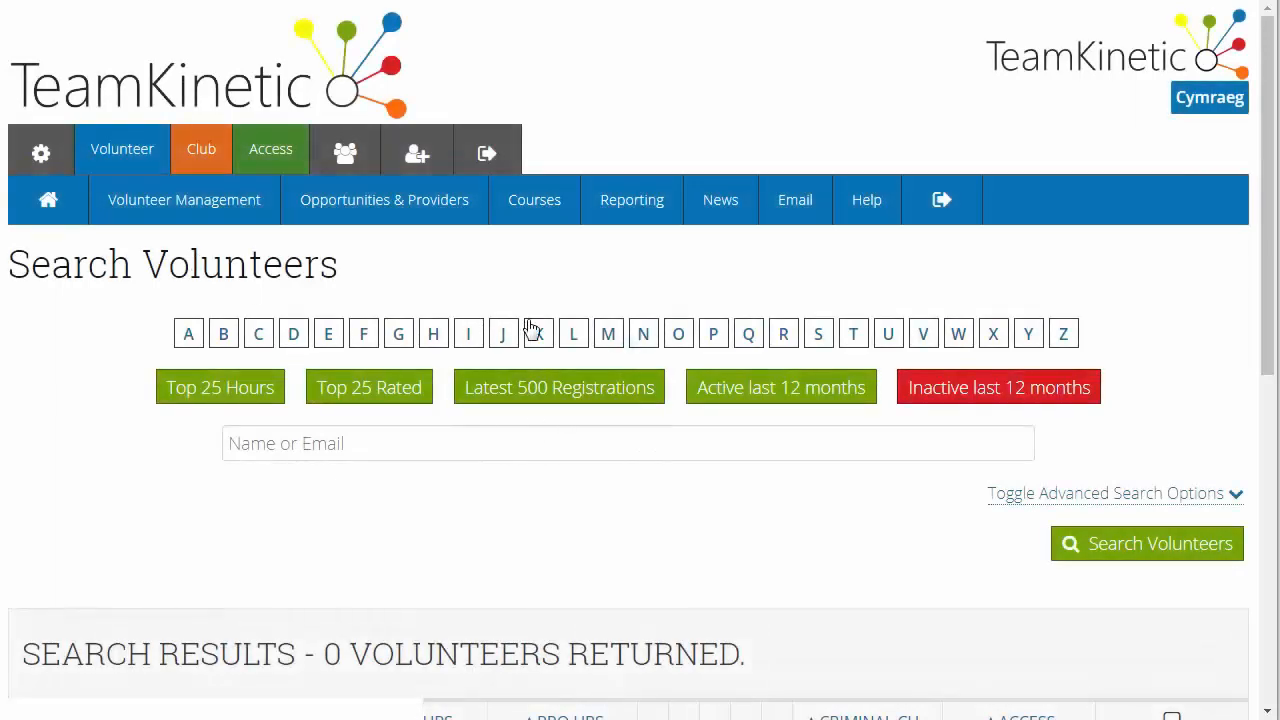
{"action": "left_click", "coordinate": [815, 338]}
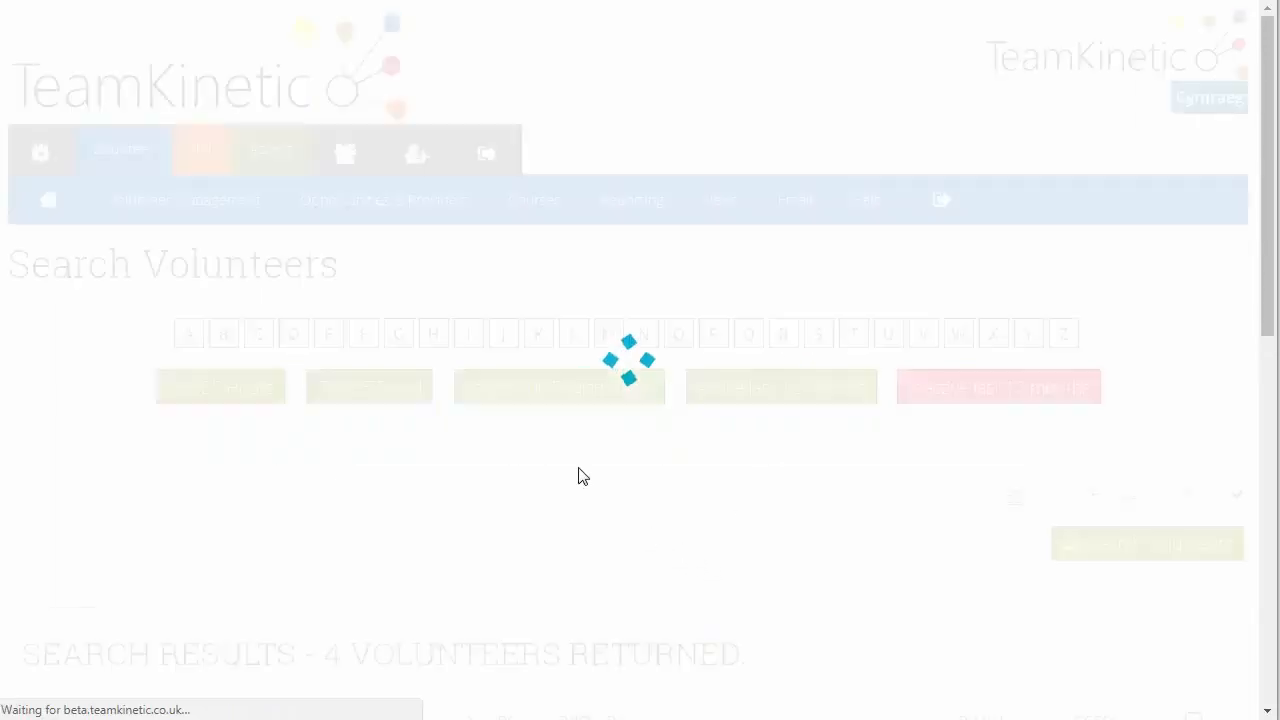
{"action": "scroll", "coordinate": [402, 426], "scroll_direction": "down", "scroll_amount": 4}
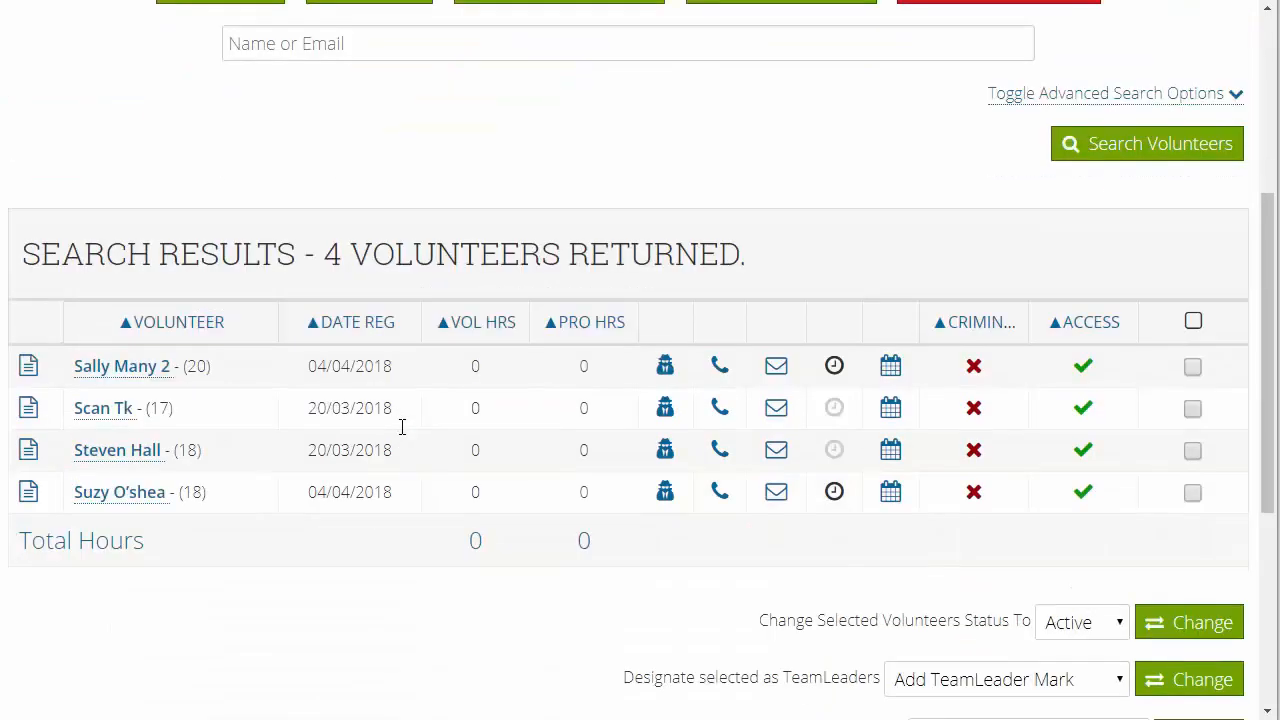
{"action": "left_click", "coordinate": [145, 502]}
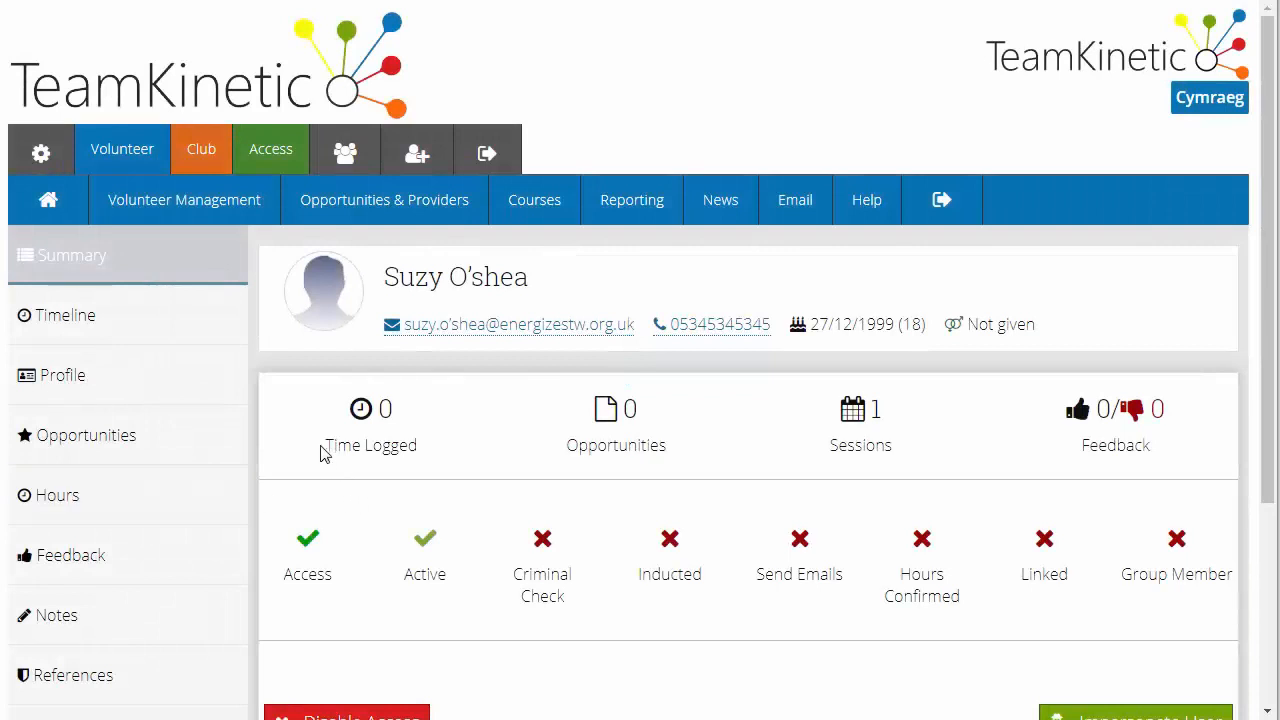
Review the volunteer's references, reading the submitted answers and the explanation of the Accepted for Opportunity status
{"action": "scroll", "coordinate": [103, 460], "scroll_direction": "down", "scroll_amount": 2}
{"action": "left_click", "coordinate": [103, 480]}
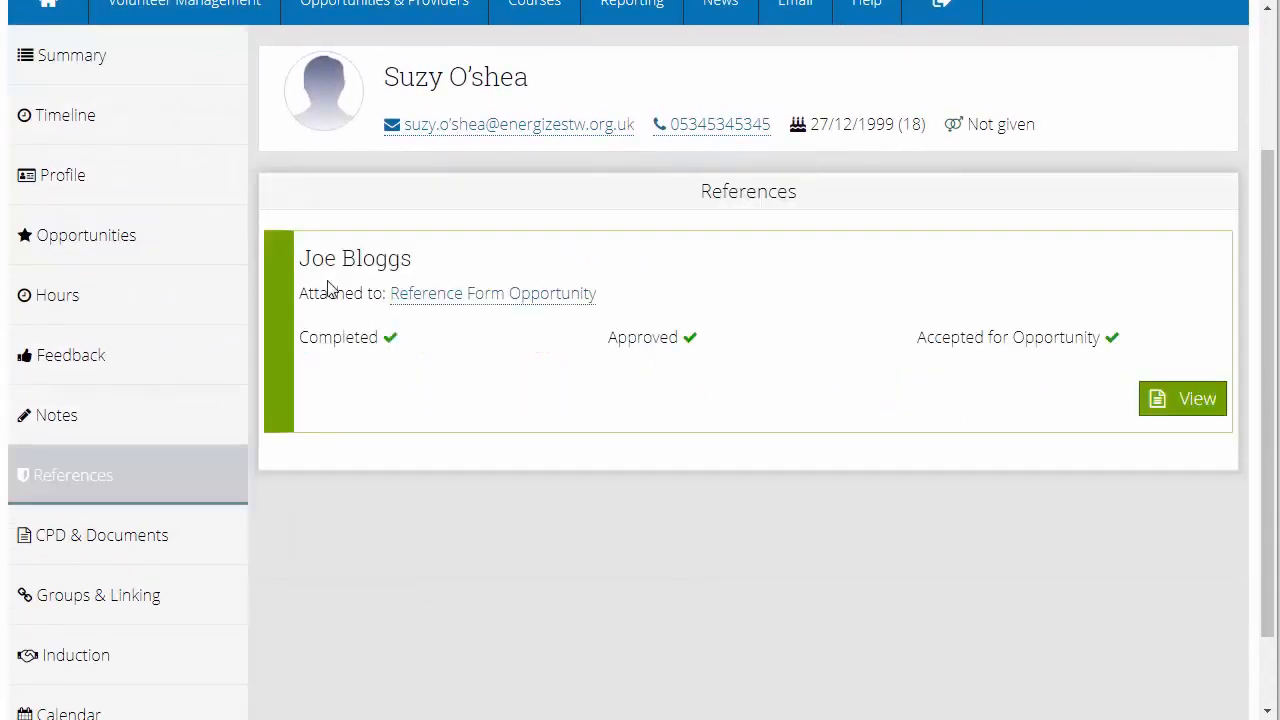
{"action": "left_click", "coordinate": [1190, 399]}
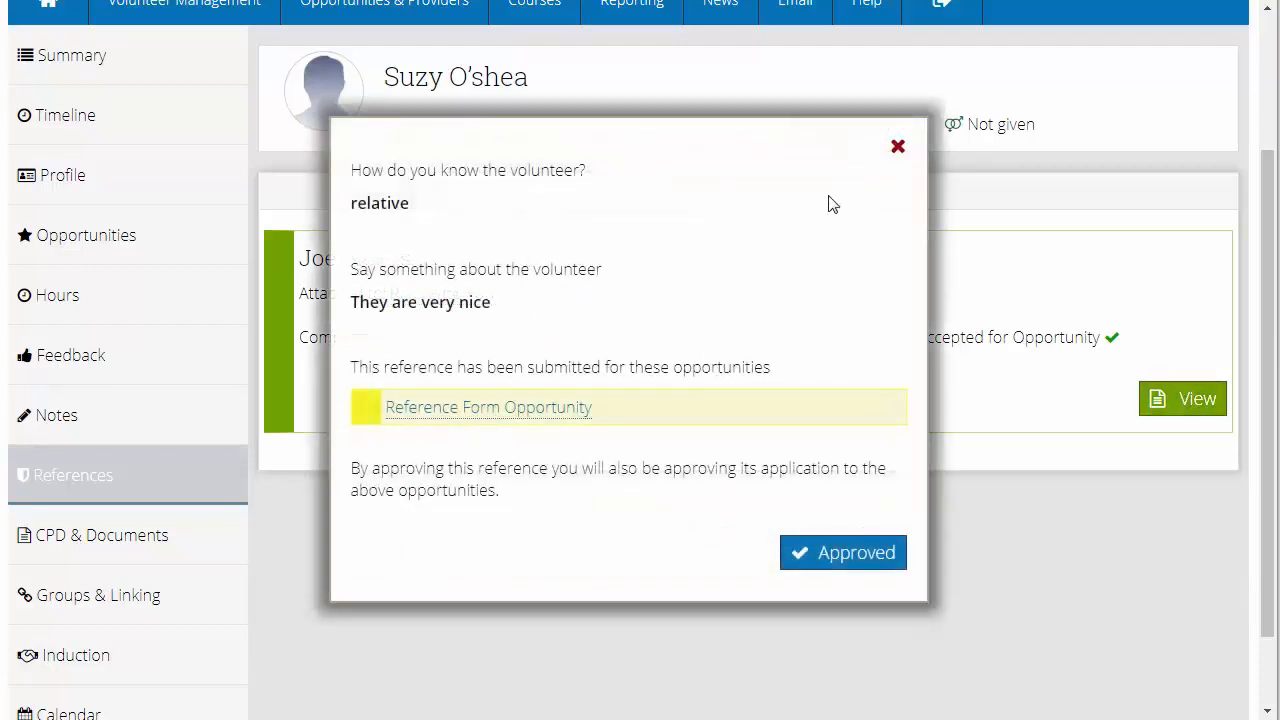
{"action": "left_click", "coordinate": [898, 147]}
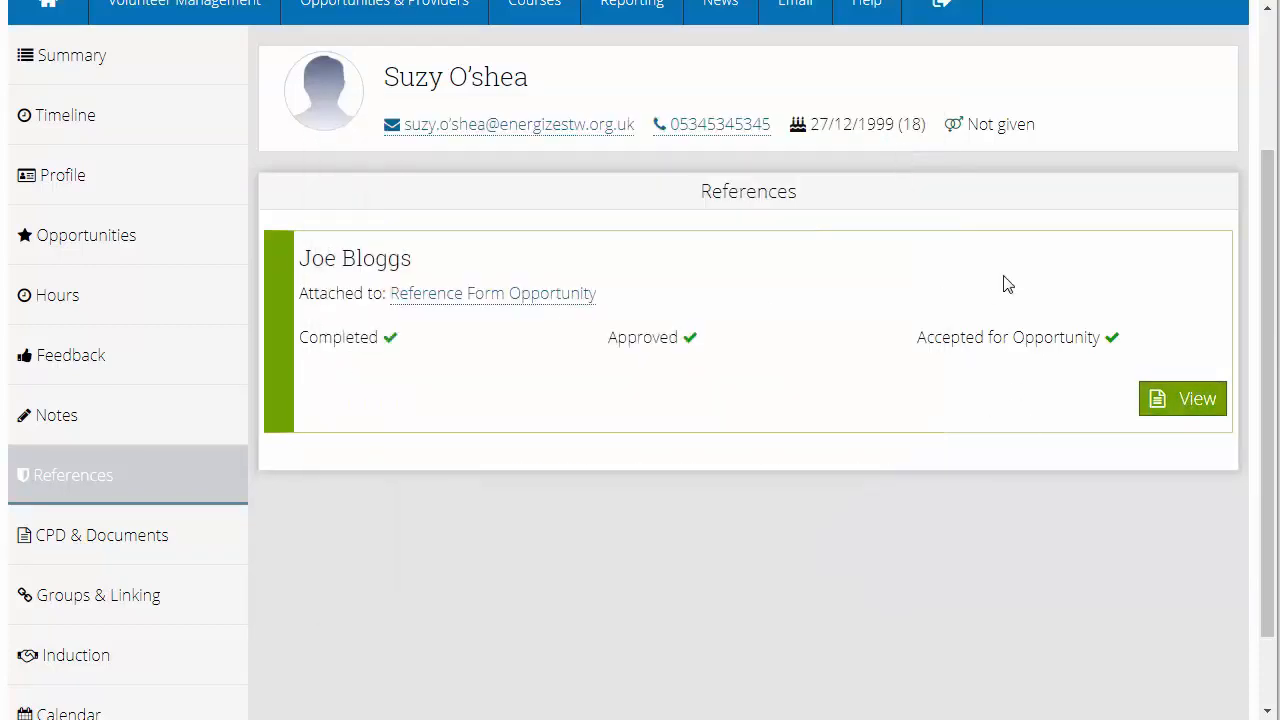
{"action": "scroll", "coordinate": [1000, 400], "scroll_direction": "up", "scroll_amount": 2}
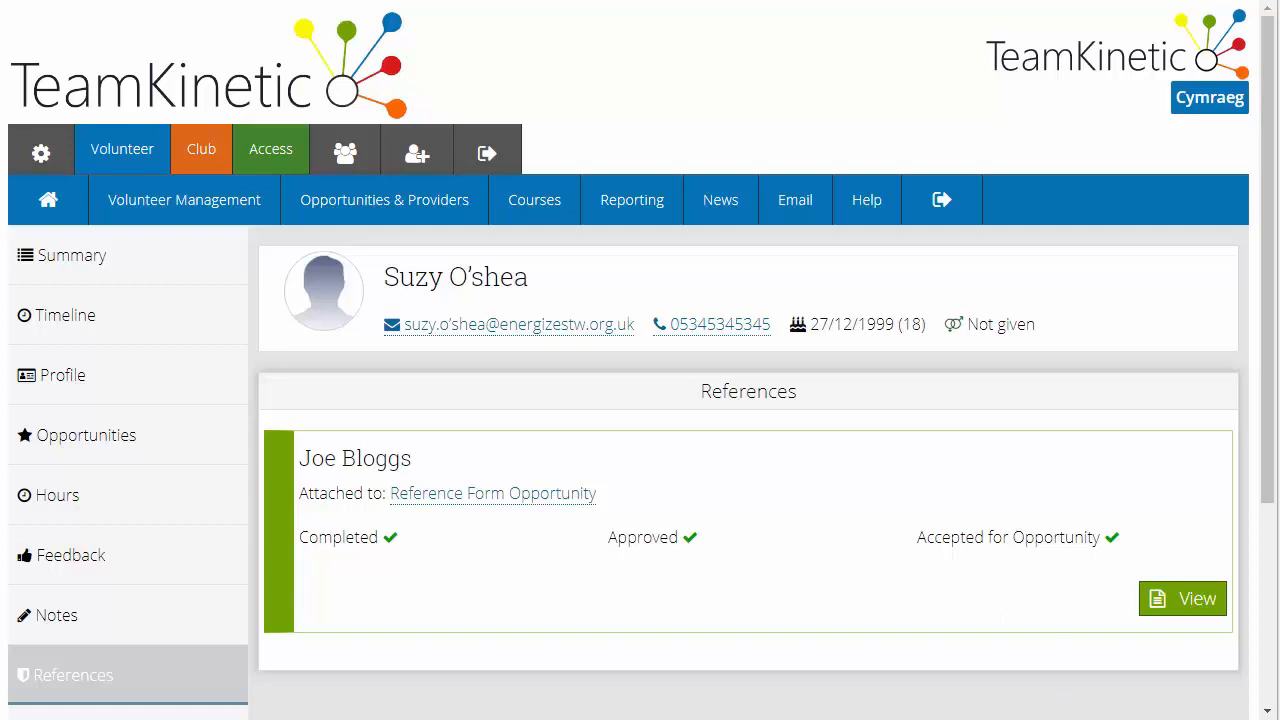
{"action": "mouse_move", "coordinate": [937, 551]}
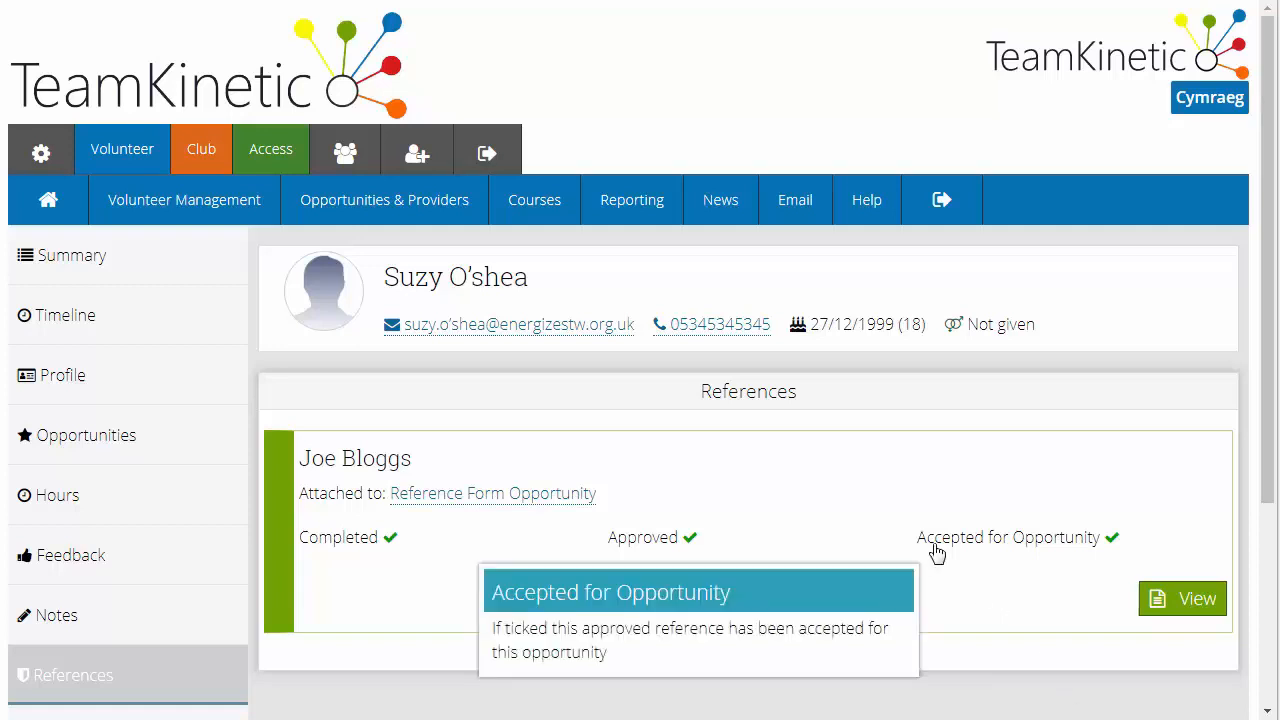